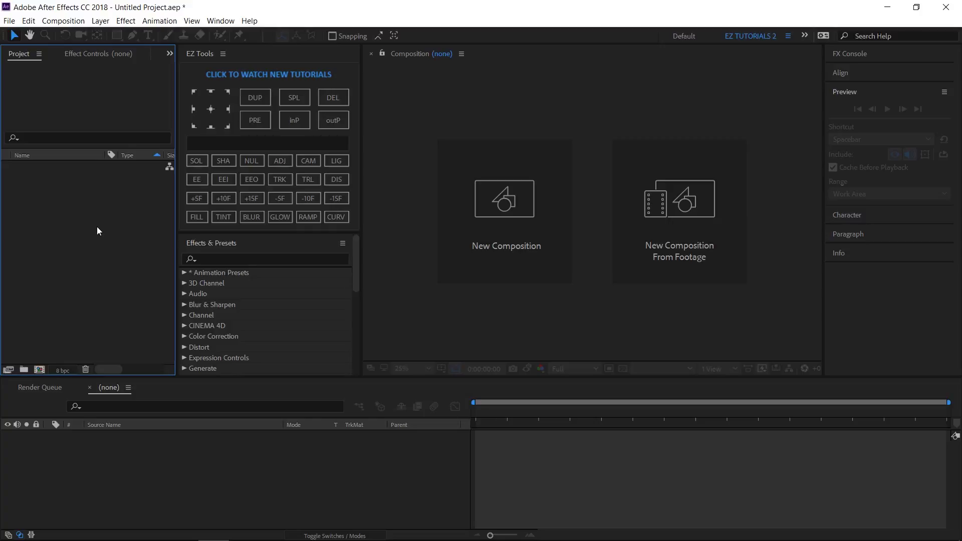
# - Import the whole Assets folder from the Clean Slideshow folder into the project
pyautogui.rightClick(96, 258)
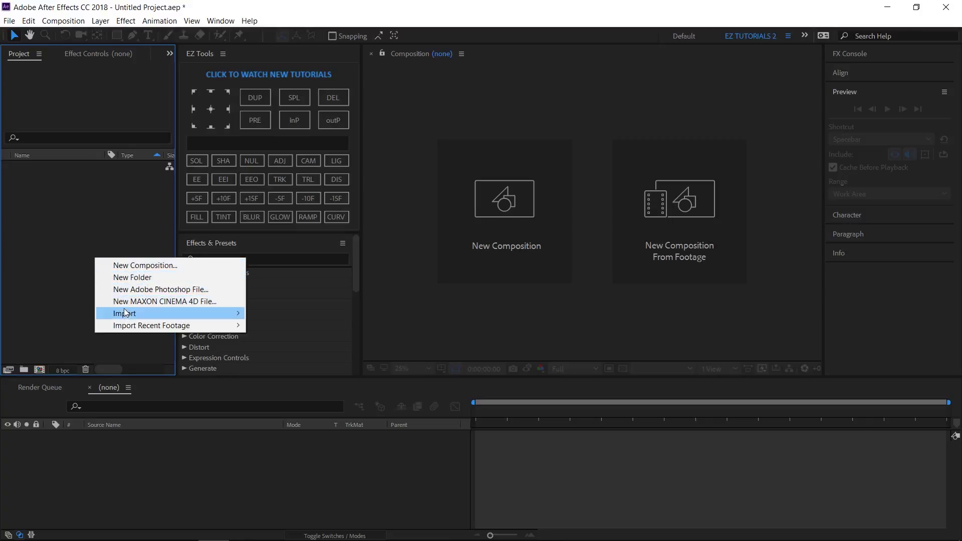
pyautogui.moveTo(126, 314)
pyautogui.click(271, 314)
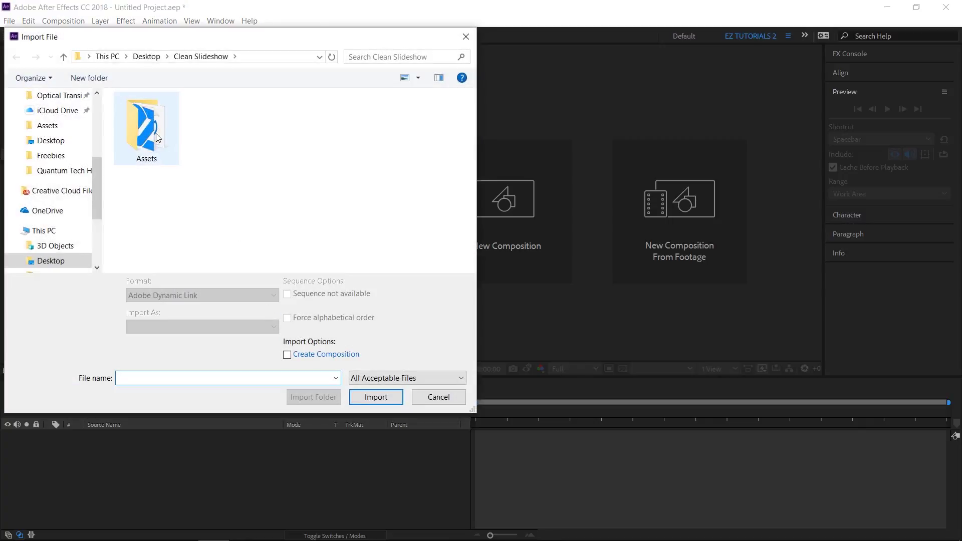
pyautogui.click(165, 144)
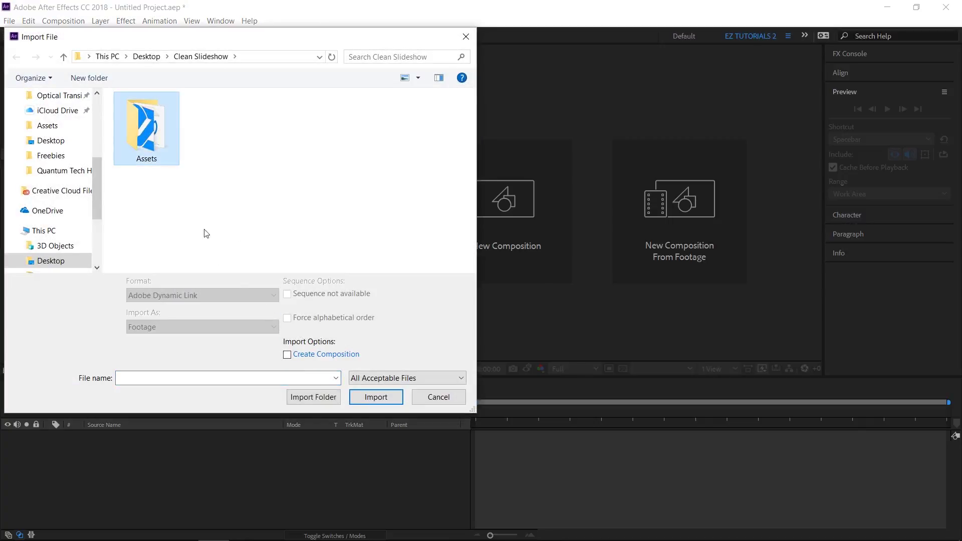
pyautogui.click(307, 399)
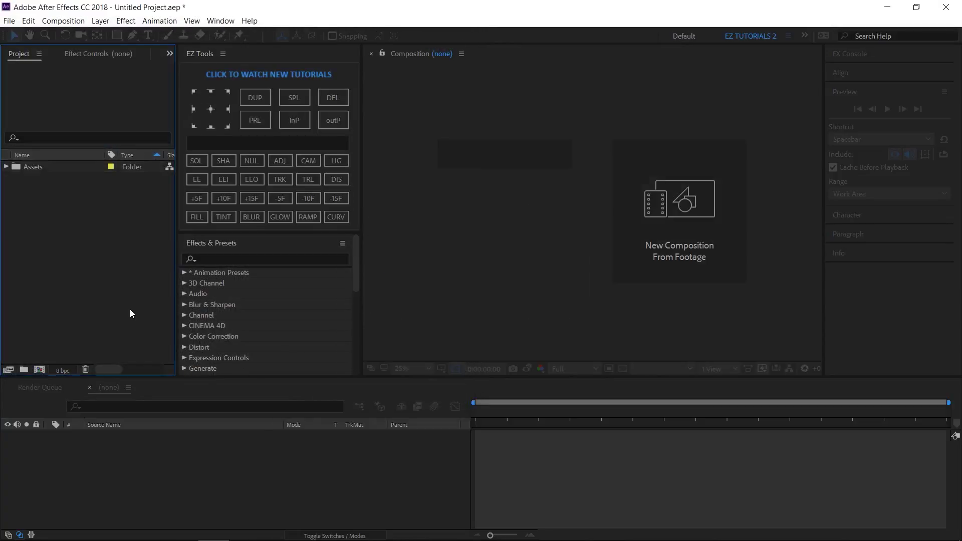
# - Create a five-second 1920 x 1080 composition at 30 fps named Slide 1
pyautogui.click(39, 369)
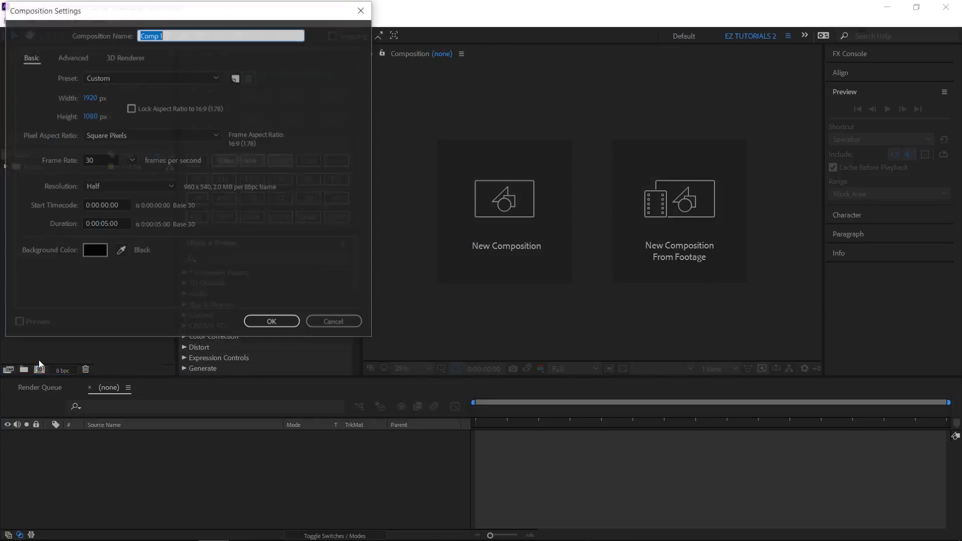
pyautogui.write('Slide')
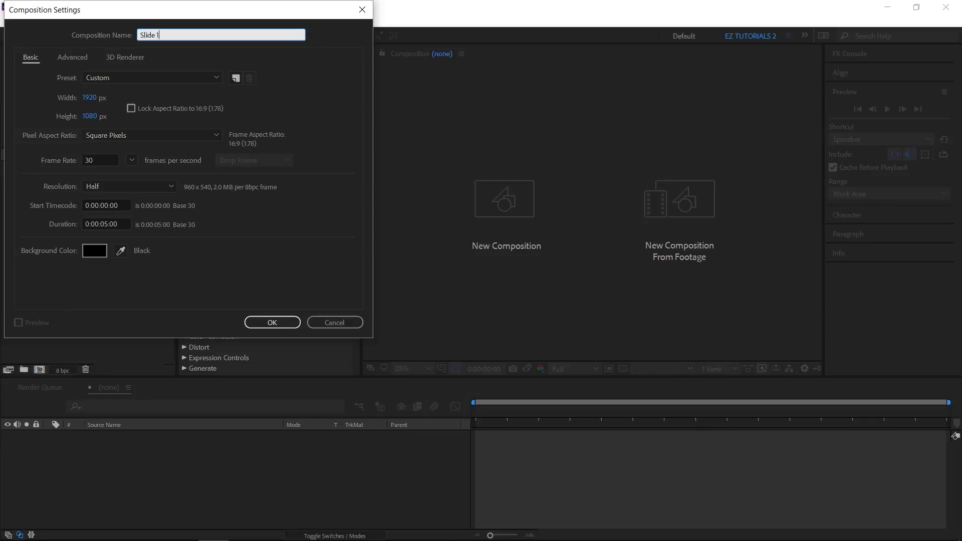
pyautogui.click(266, 320)
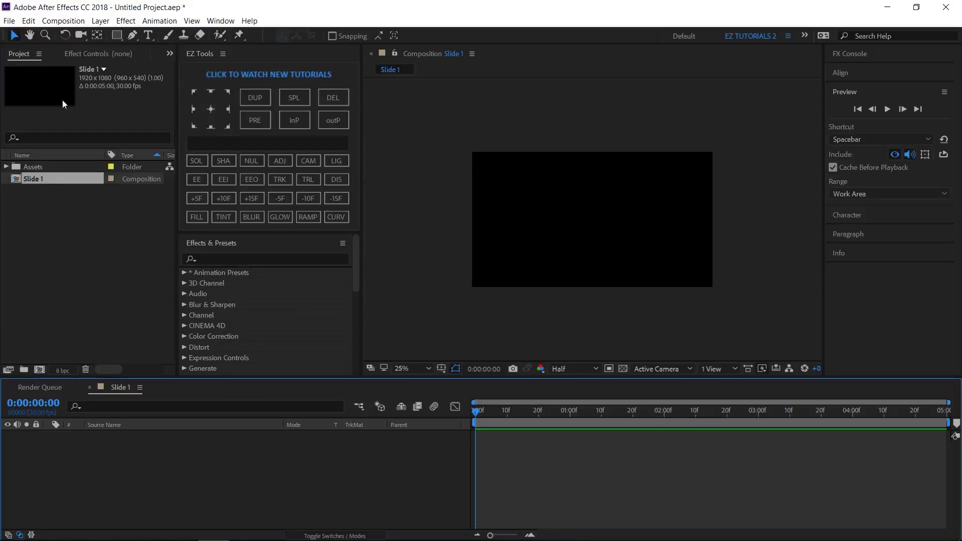
# - Set the Rectangle tool to a solid white fill (FFFFFF) with the stroke set to None
pyautogui.click(116, 36)
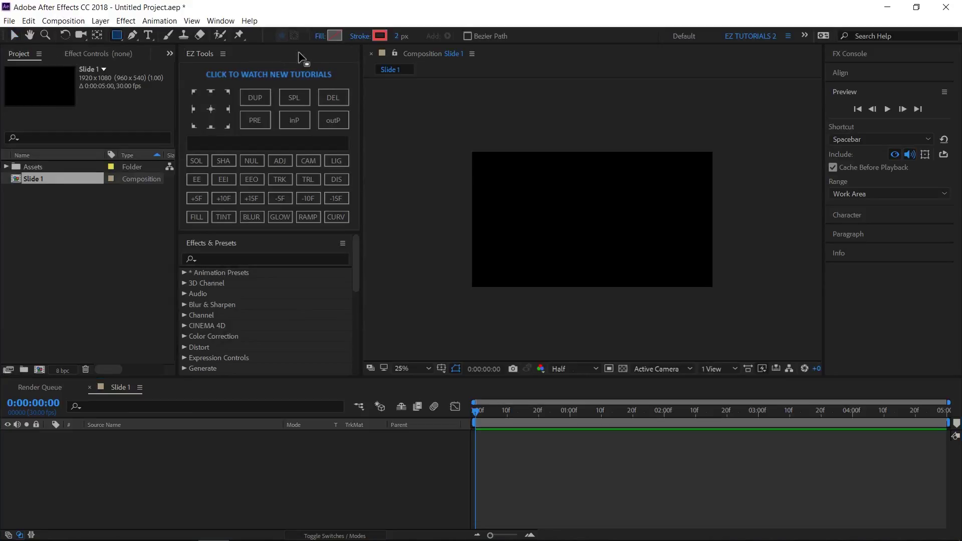
pyautogui.click(320, 37)
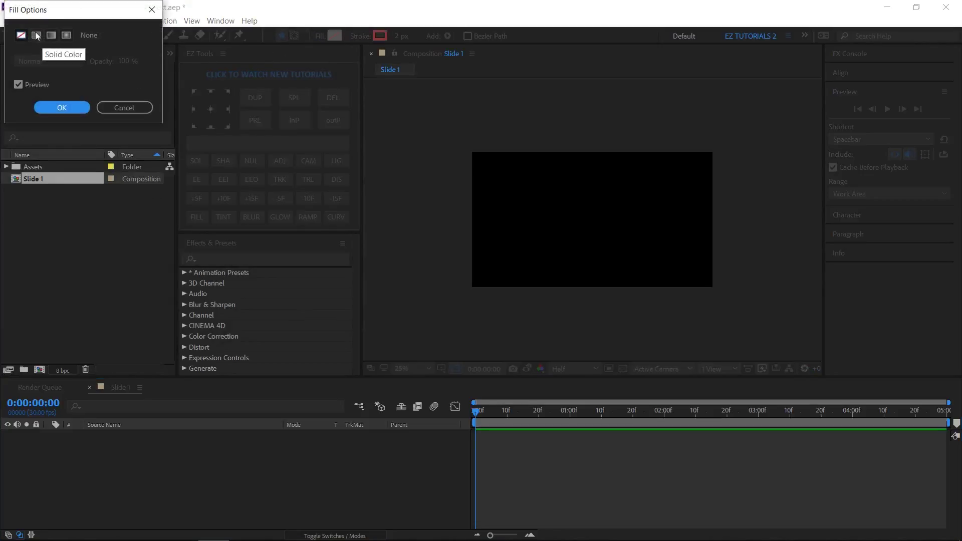
pyautogui.click(49, 110)
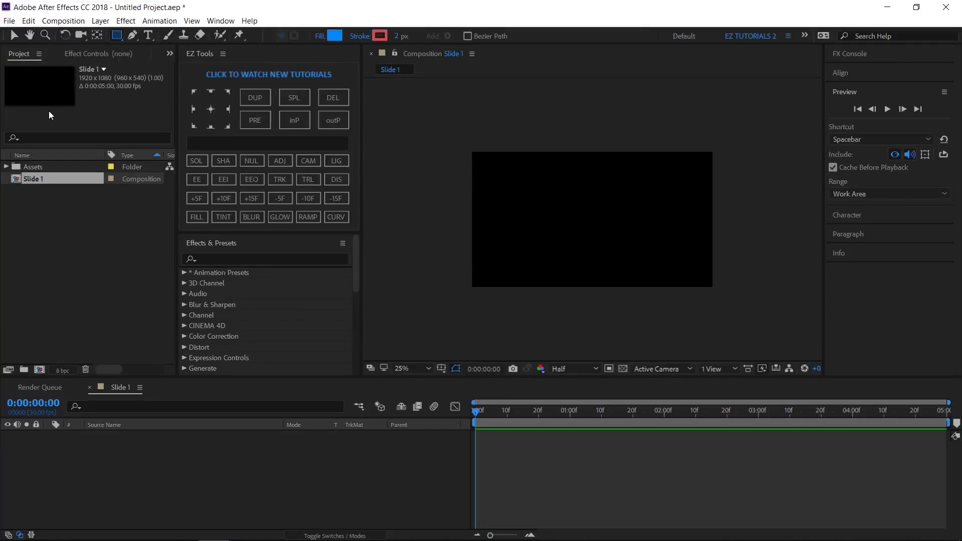
pyautogui.click(335, 36)
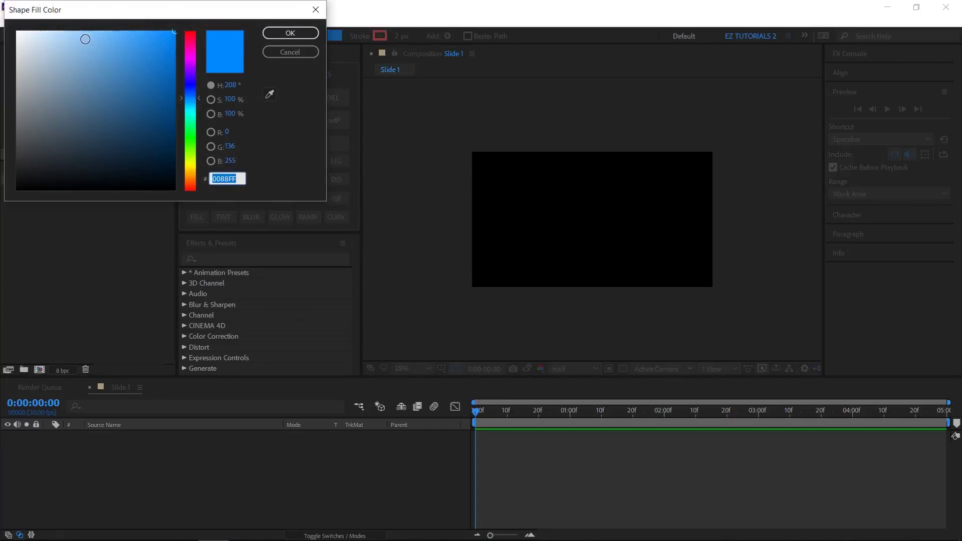
pyautogui.moveTo(85, 39); pyautogui.dragTo(31, 28)
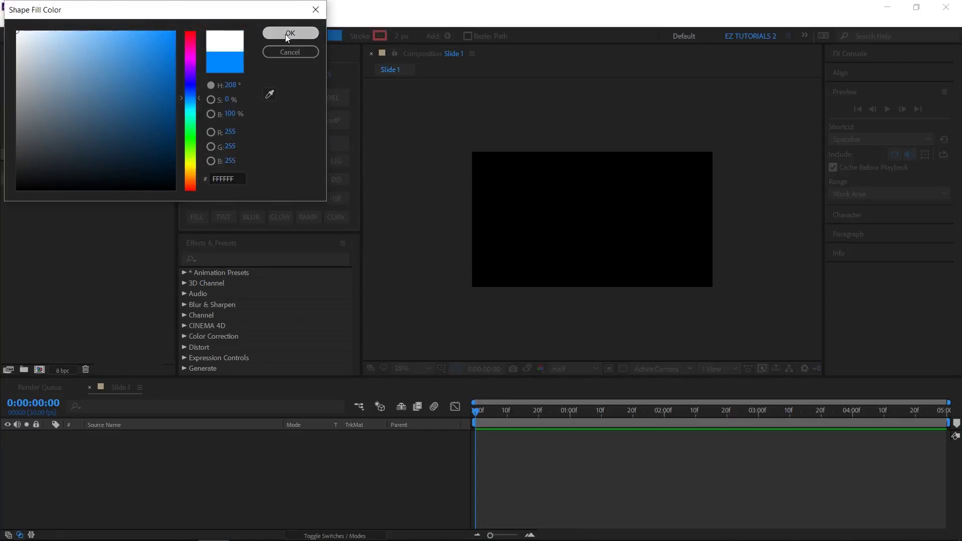
pyautogui.click(286, 33)
pyautogui.click(361, 36)
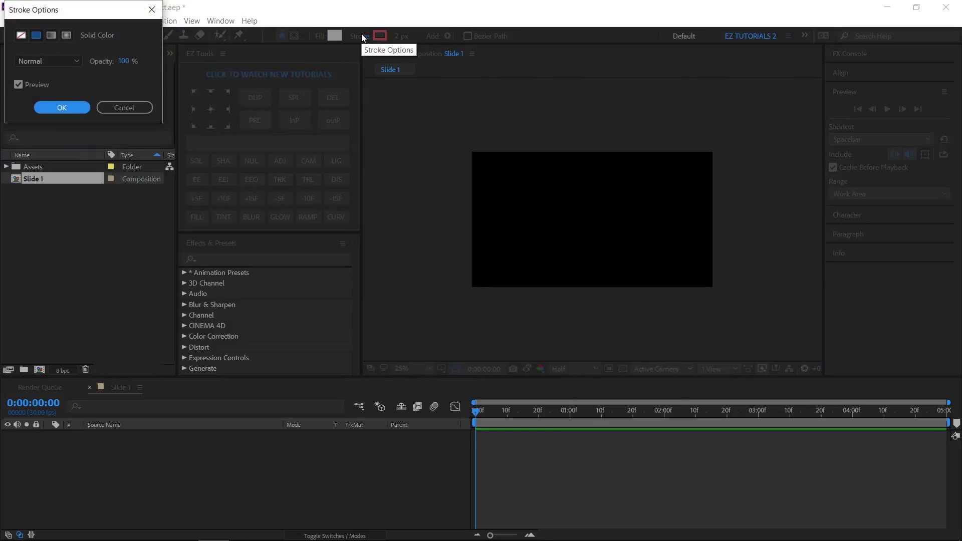
pyautogui.click(21, 35)
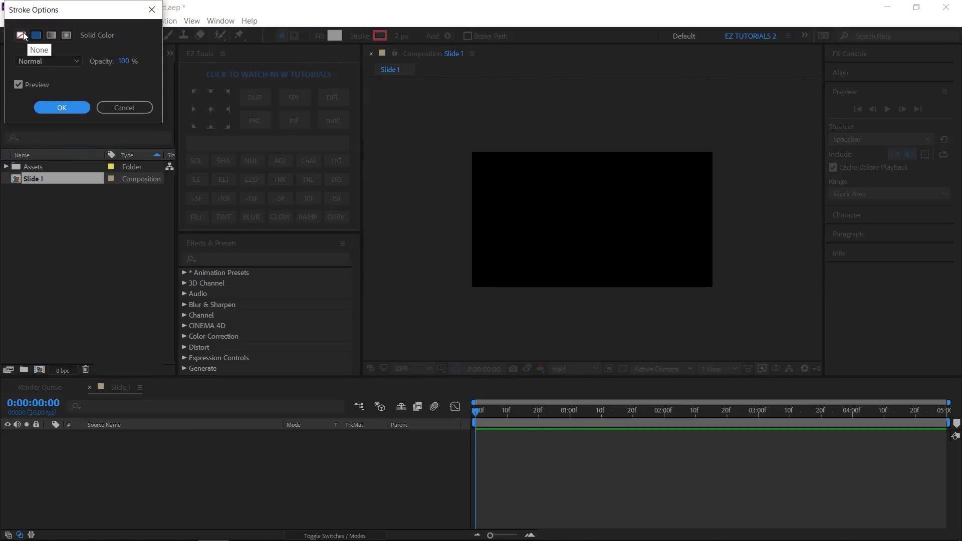
pyautogui.click(57, 106)
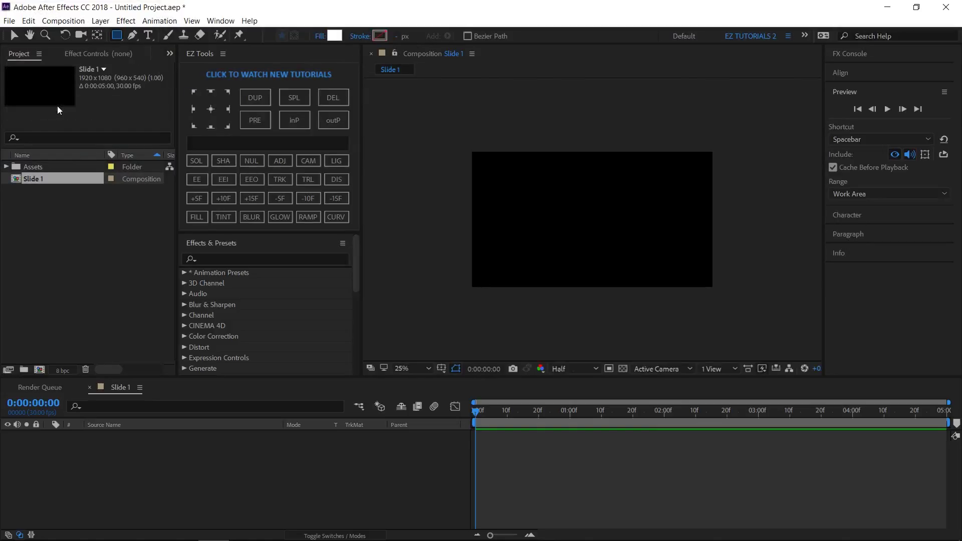
# - Add a white rectangle that fills the whole Slide 1 composition and rename its shape layer White
pyautogui.doubleClick(120, 35)
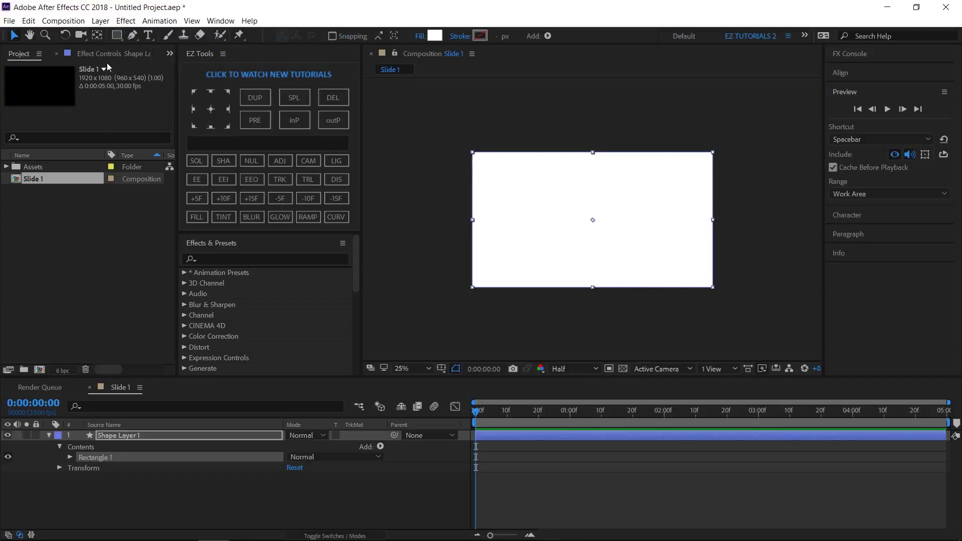
pyautogui.click(49, 436)
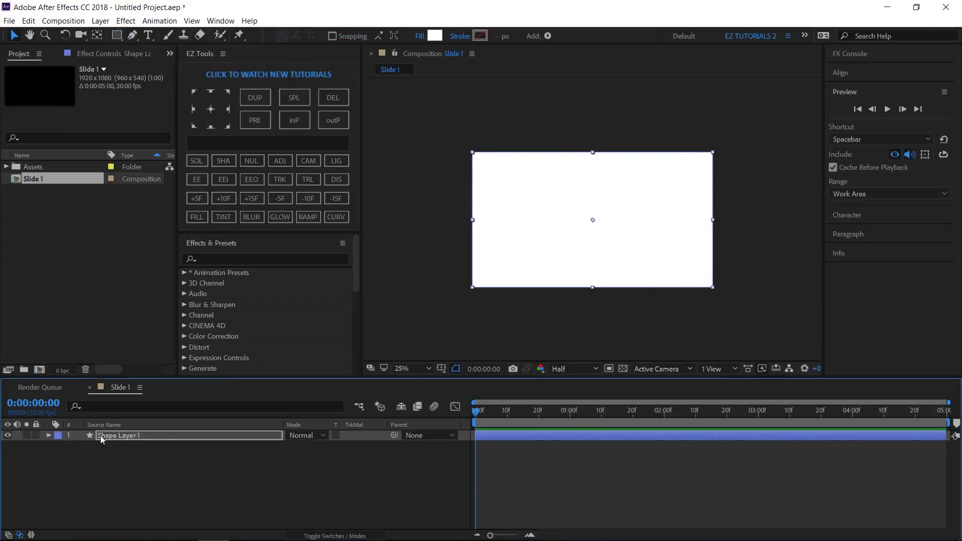
pyautogui.click(115, 435)
pyautogui.press('Return')
pyautogui.write('White')
pyautogui.press('Return')
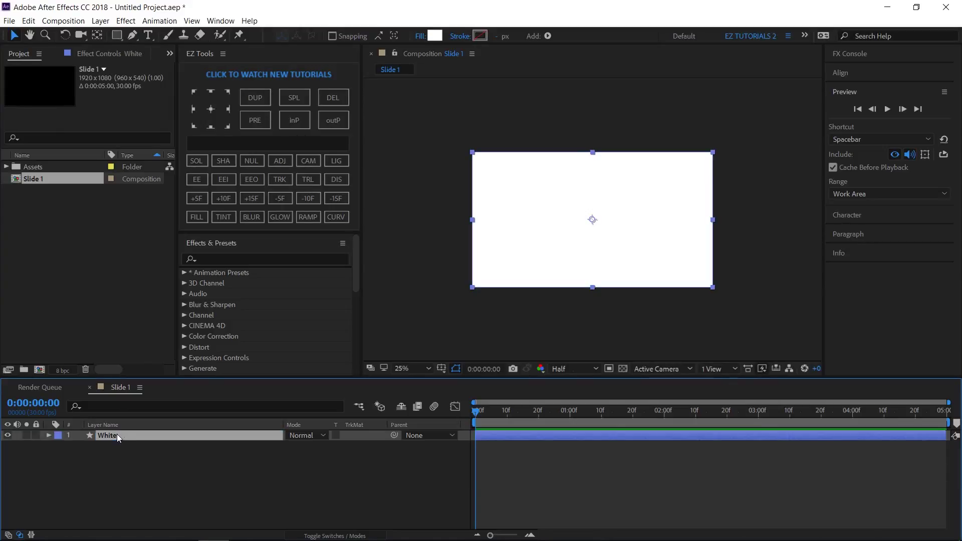
# - Find the CC Jaws transition effect and apply it to the White layer
pyautogui.click(211, 260)
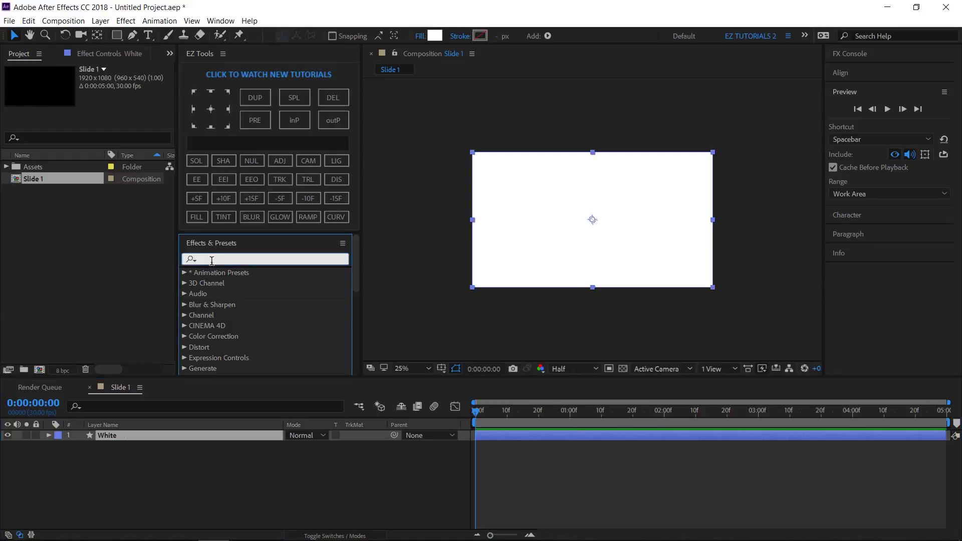
pyautogui.write('cc jaw')
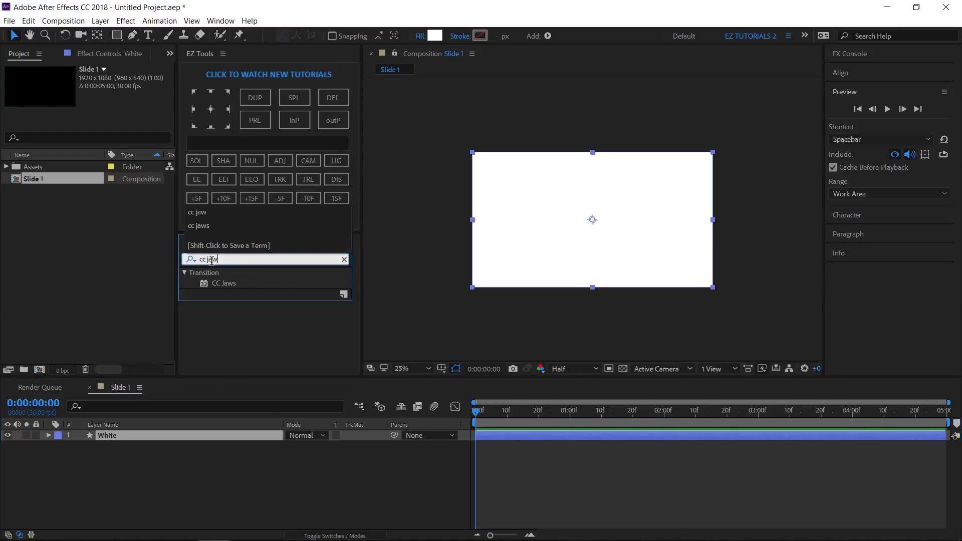
pyautogui.moveTo(225, 283)
pyautogui.mouseDown()
pyautogui.moveTo(170, 379)
pyautogui.moveTo(160, 432)
pyautogui.mouseUp()
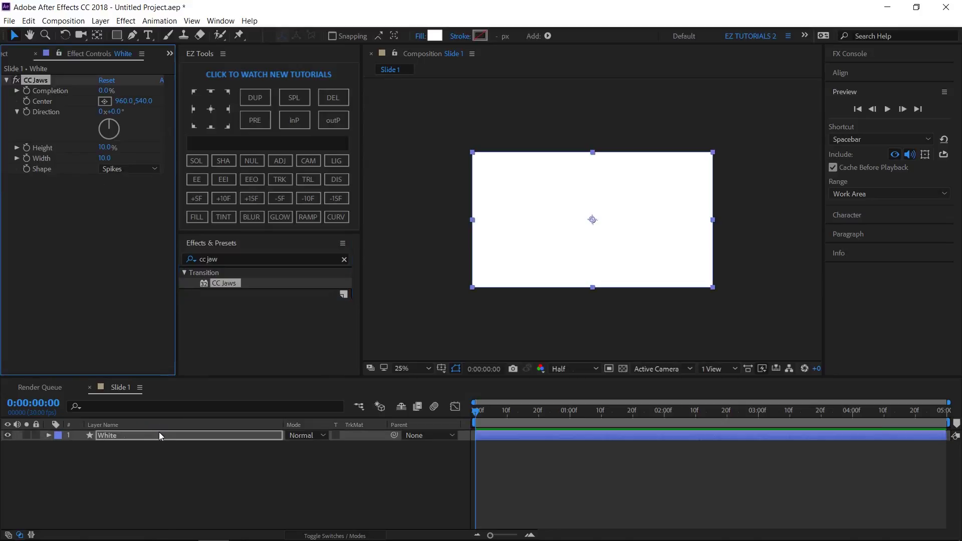
# - Keyframe CC Jaws Completion on the White layer from 0% at 0:00:00:10 to 48% at 0:00:01:10
pyautogui.click(224, 199)
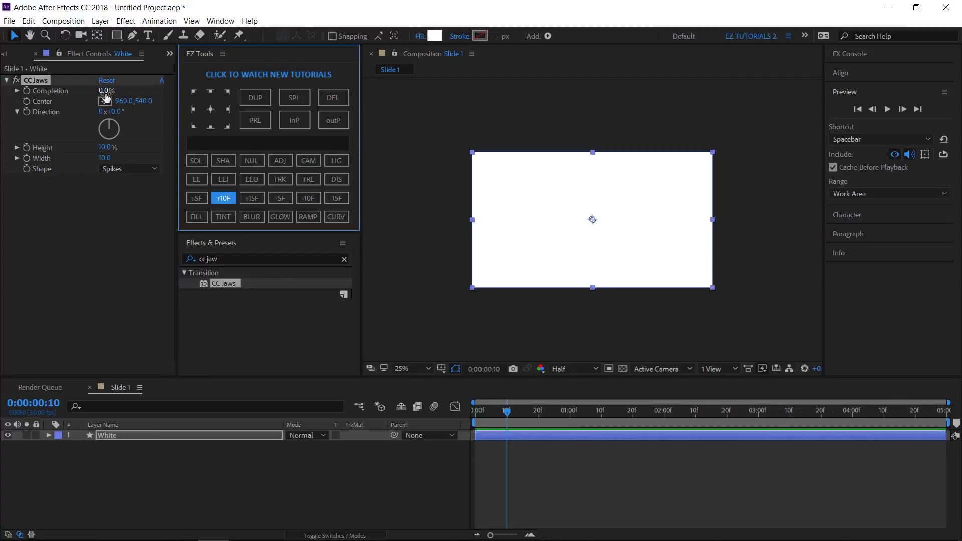
pyautogui.click(27, 92)
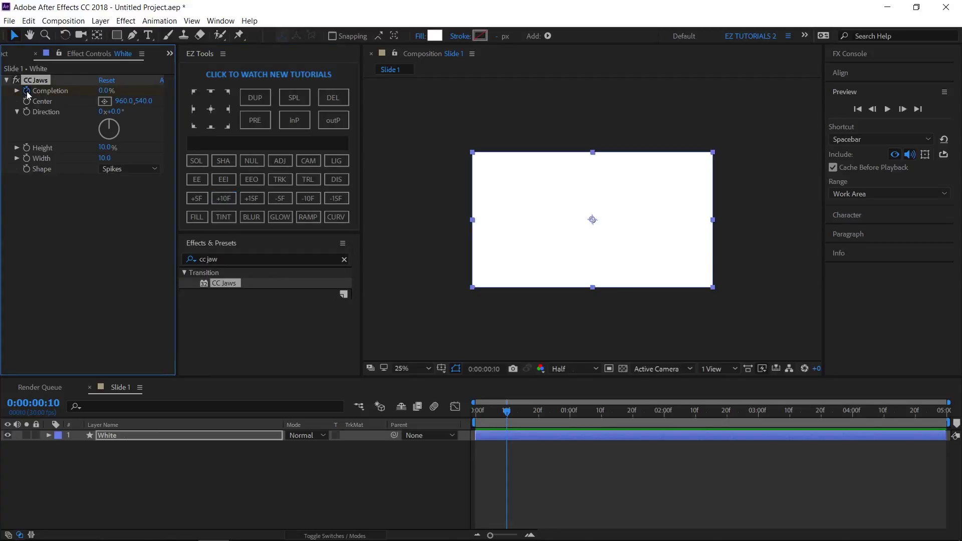
pyautogui.click(250, 199)
pyautogui.click(250, 198)
pyautogui.click(104, 91)
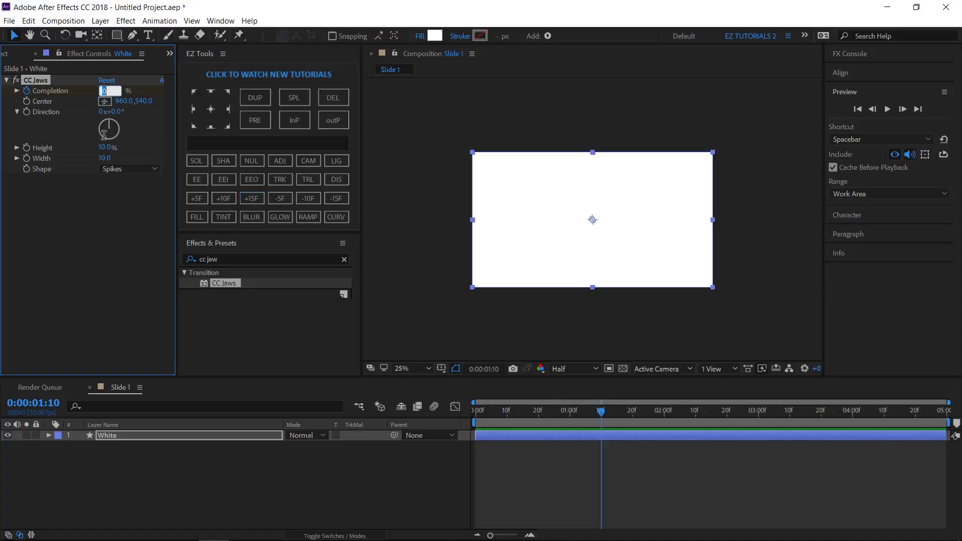
pyautogui.write('48')
pyautogui.press('Return')
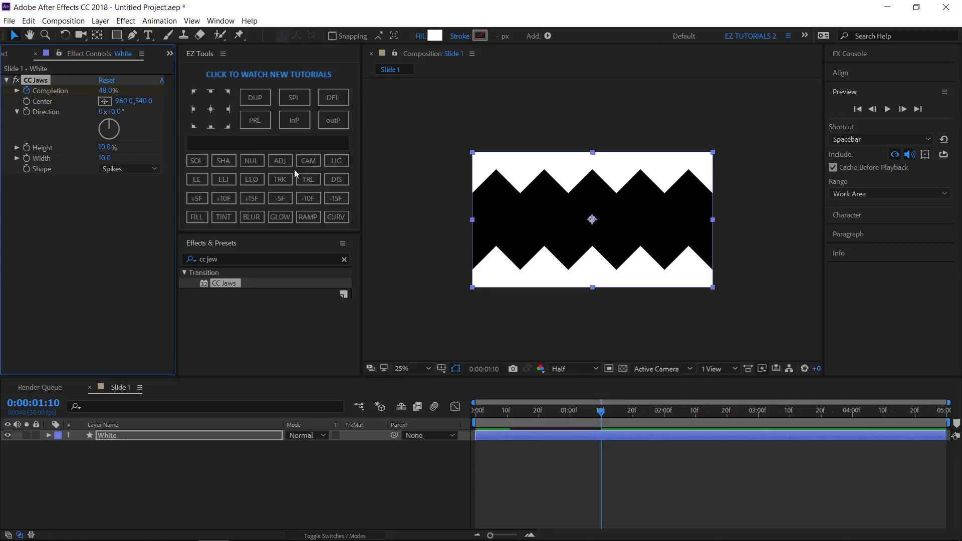
# - Apply Easy Ease to the second Completion keyframe and lengthen its incoming handle in the speed graph so the motion slows gradually
pyautogui.click(336, 180)
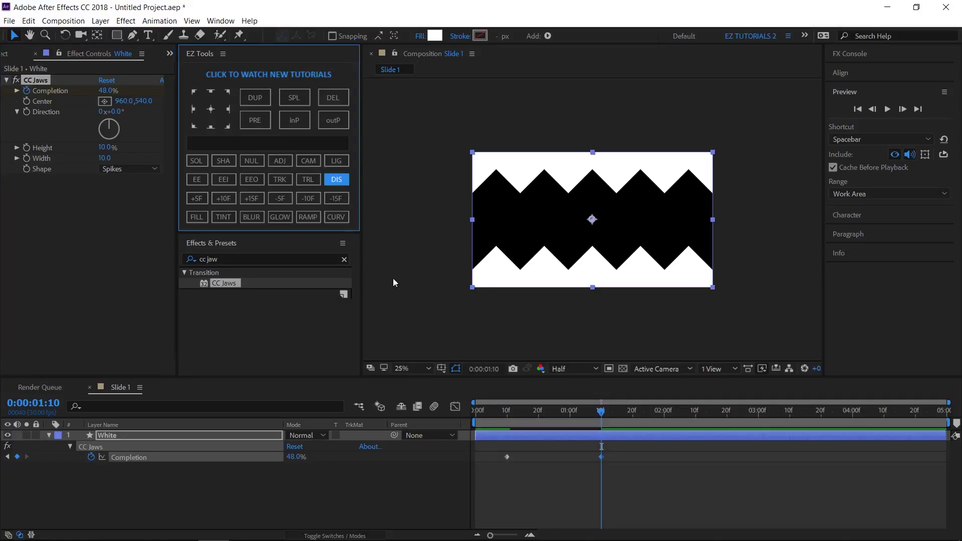
pyautogui.click(602, 455)
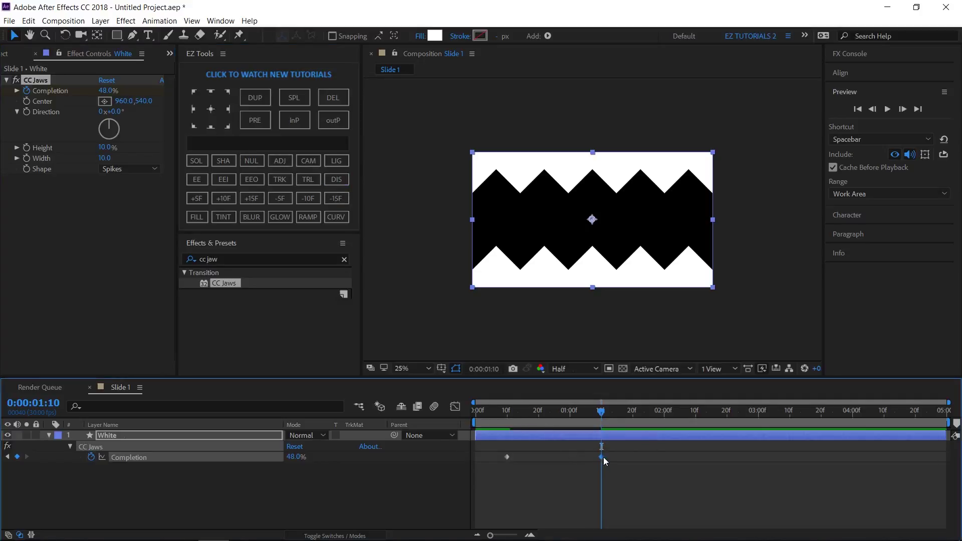
pyautogui.click(198, 179)
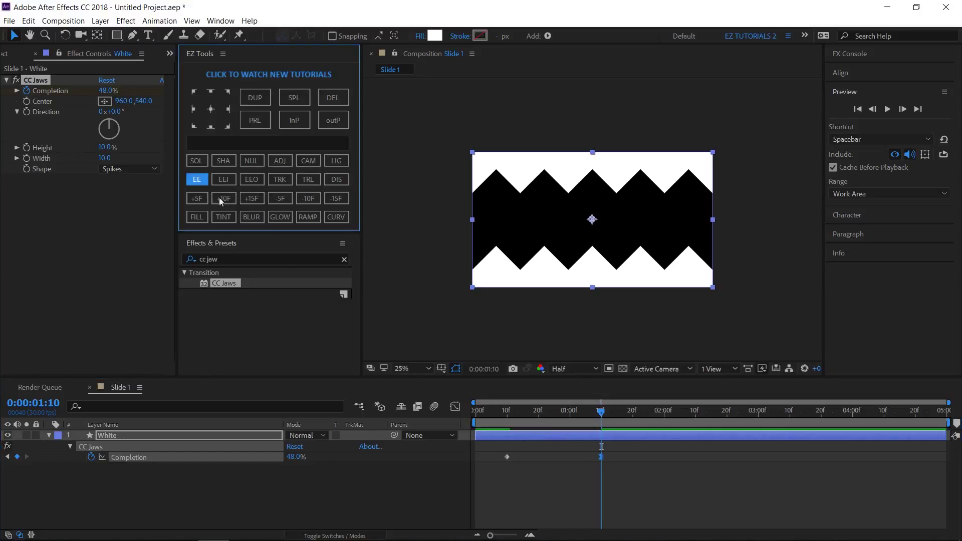
pyautogui.click(455, 406)
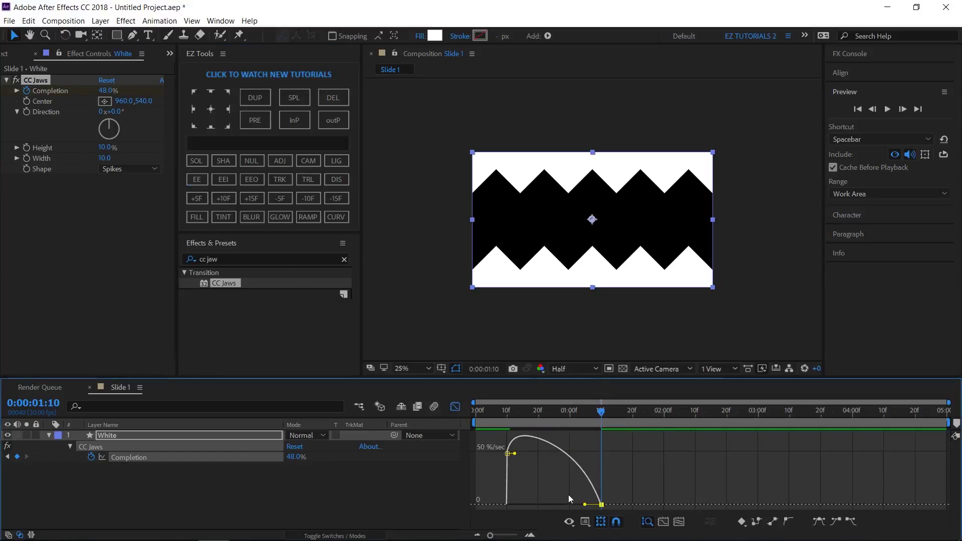
pyautogui.moveTo(586, 506); pyautogui.dragTo(571, 507)
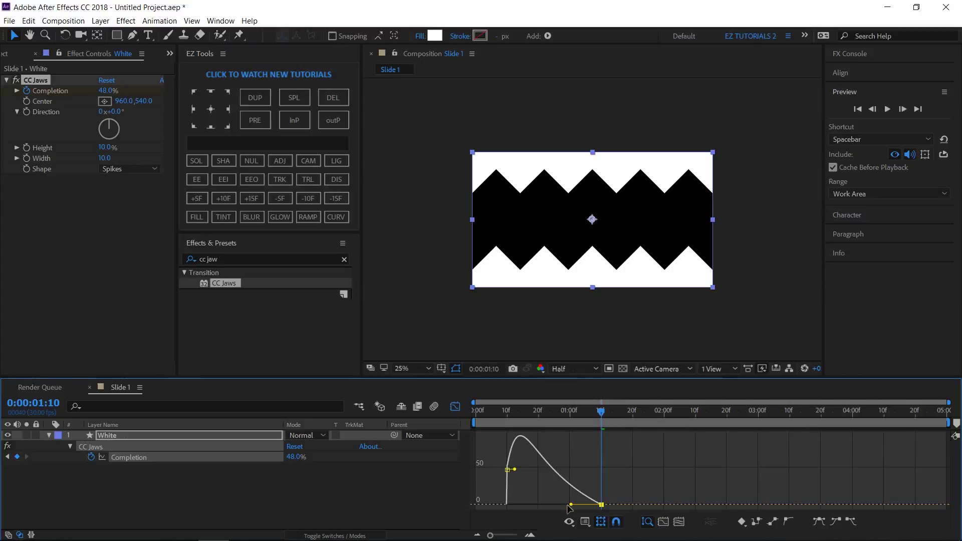
pyautogui.click(455, 408)
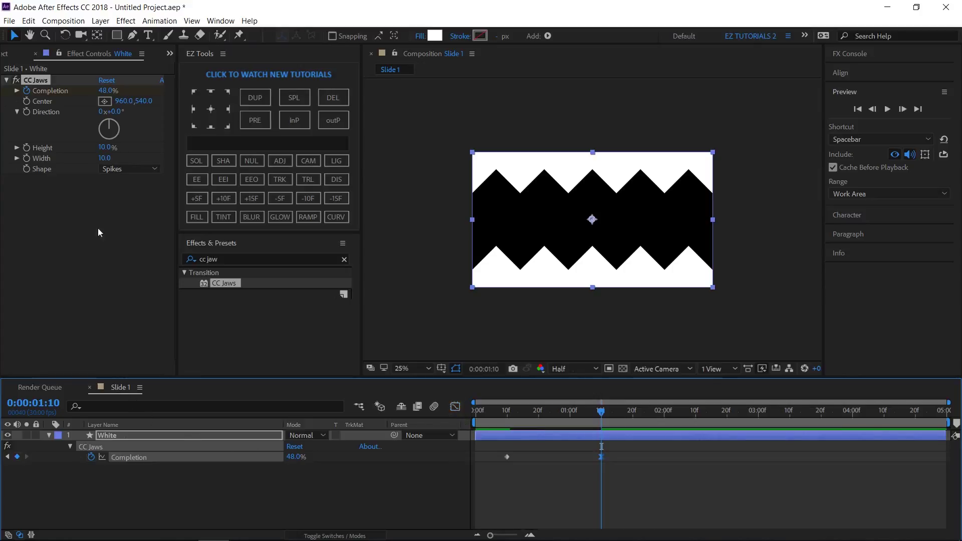
# - Set the CC Jaws Center X coordinate to 1200 and its Direction to 75°
pyautogui.click(123, 101)
pyautogui.write('1200')
pyautogui.press('Return')
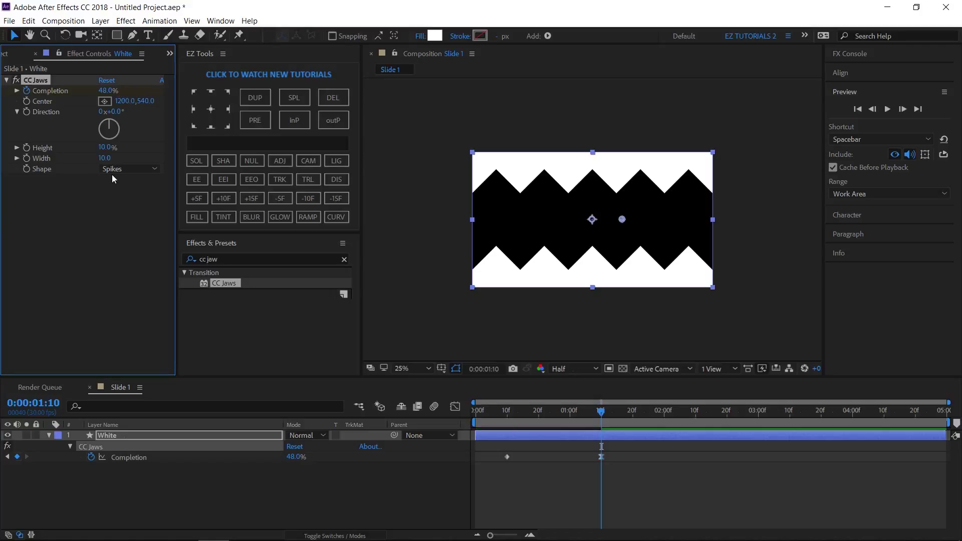
pyautogui.click(113, 111)
pyautogui.write('75')
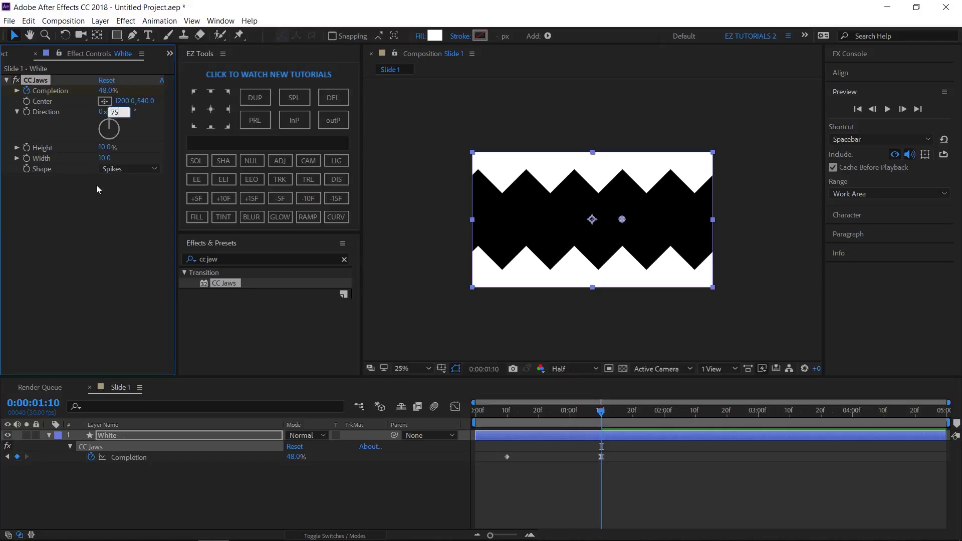
pyautogui.press('Return')
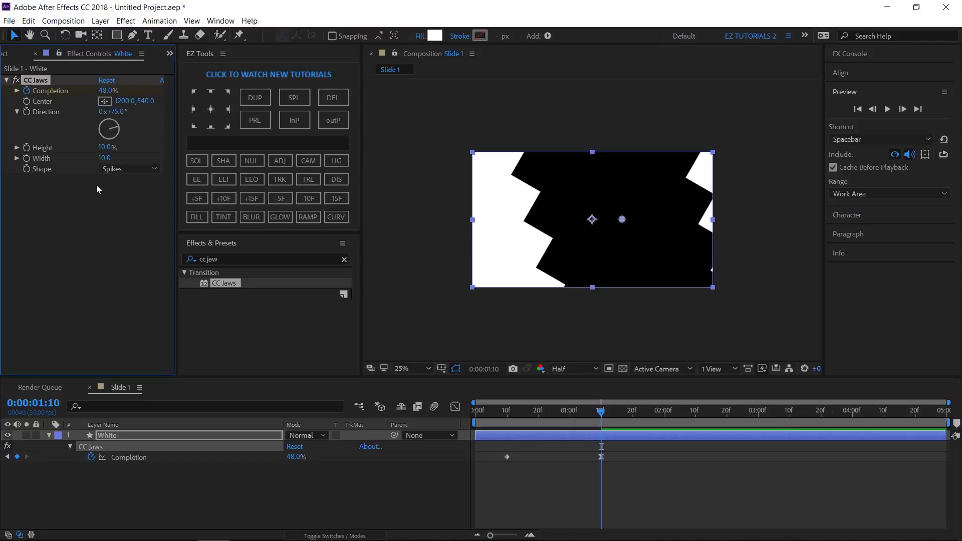
# - Set the CC Jaws Height on the White layer to 2%
pyautogui.click(102, 148)
pyautogui.write('2')
pyautogui.press('Return')
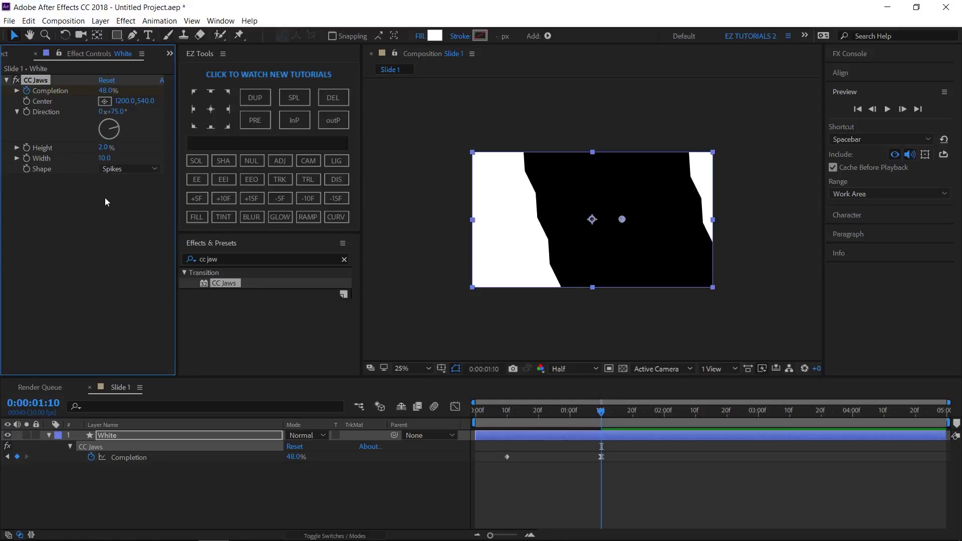
# - Set the CC Jaws Shape on the White layer to Waves and collapse the layer's properties
pyautogui.click(120, 169)
pyautogui.click(122, 218)
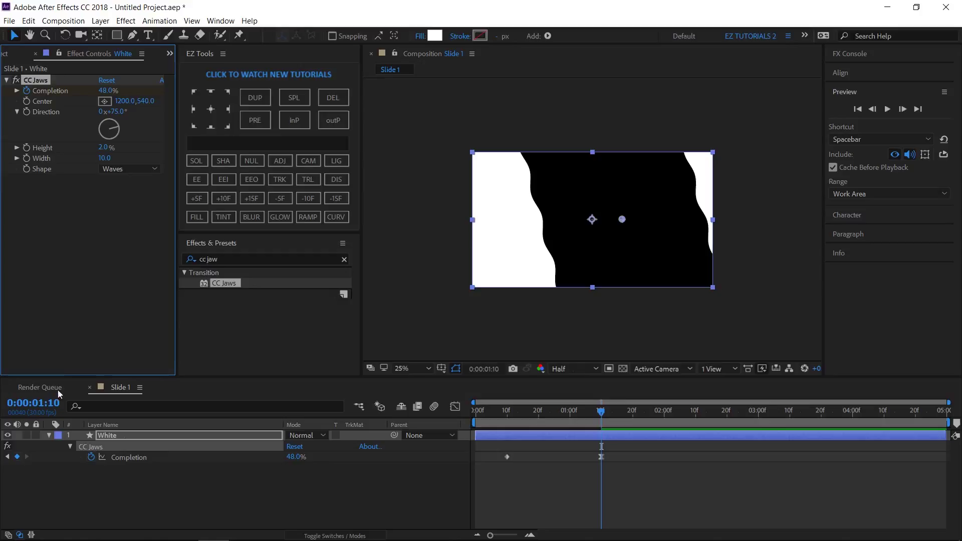
pyautogui.click(50, 435)
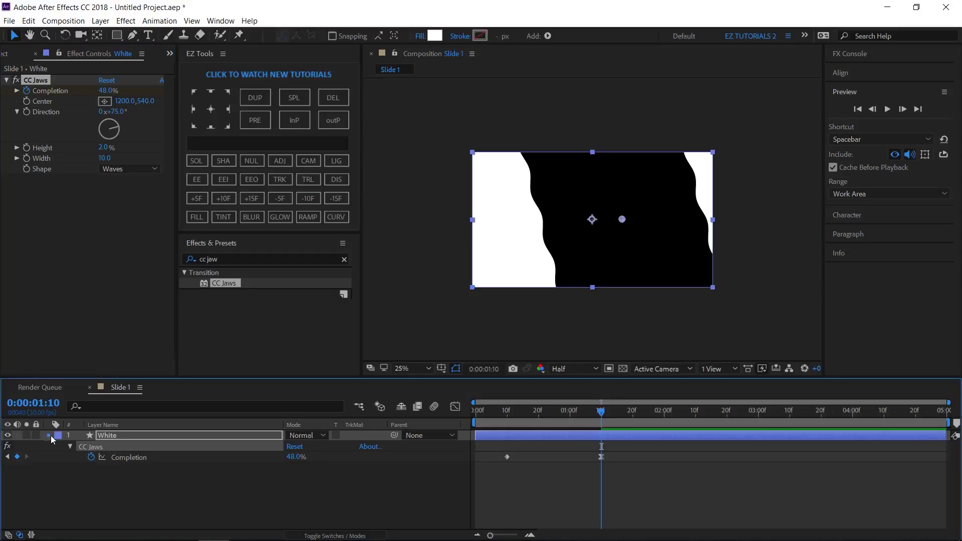
# - Add a Drop Shadow effect to the White layer with Distance 0 and Softness 50
pyautogui.click(241, 259)
pyautogui.write('drop sha')
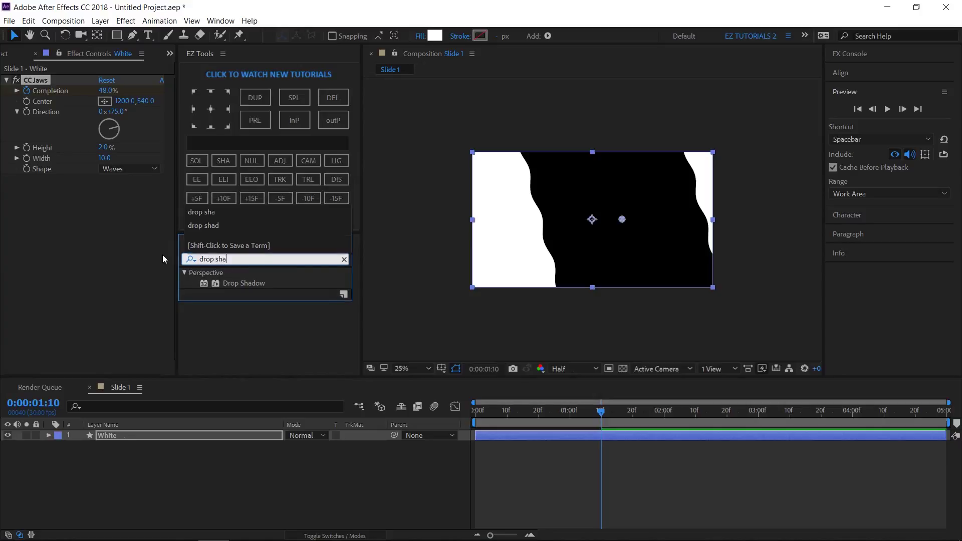
pyautogui.moveTo(260, 281); pyautogui.dragTo(102, 274)
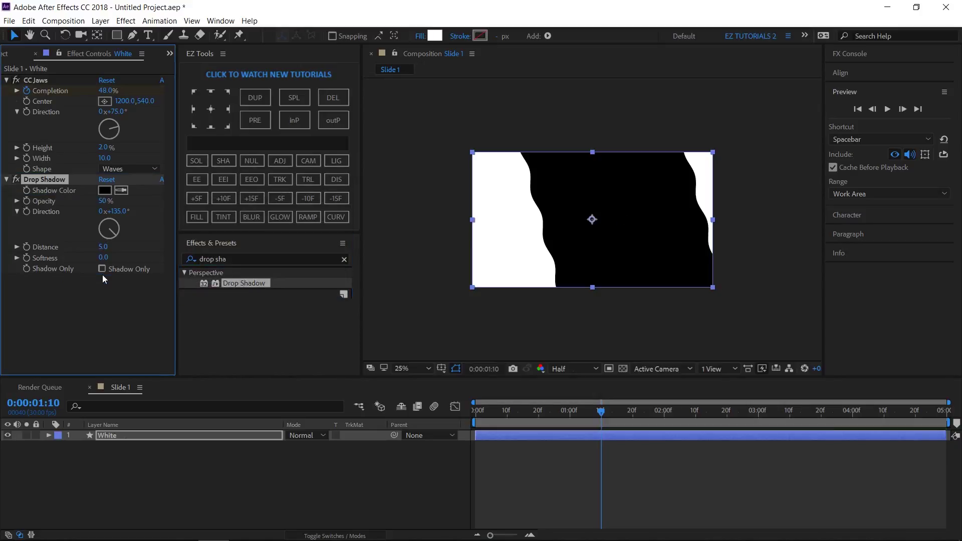
pyautogui.click(103, 248)
pyautogui.write('0')
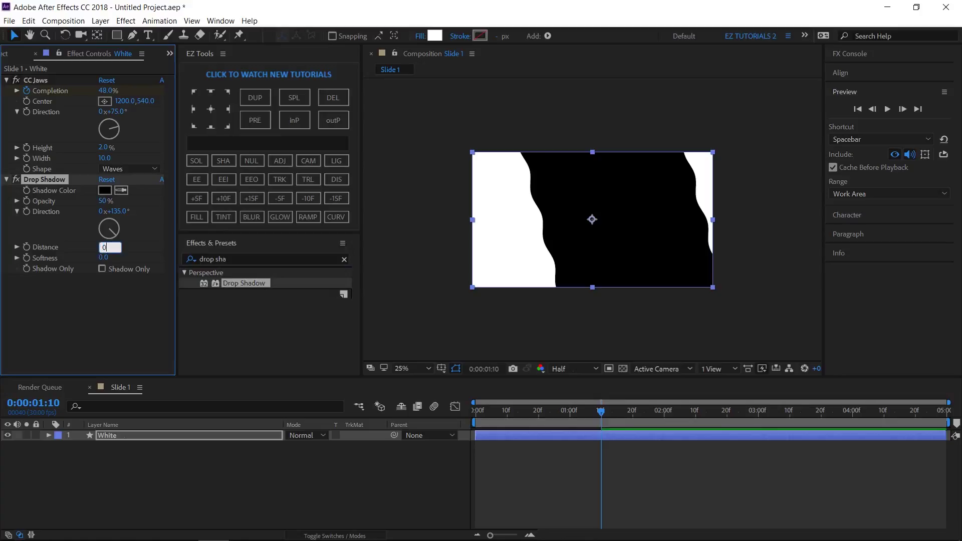
pyautogui.press('Tab')
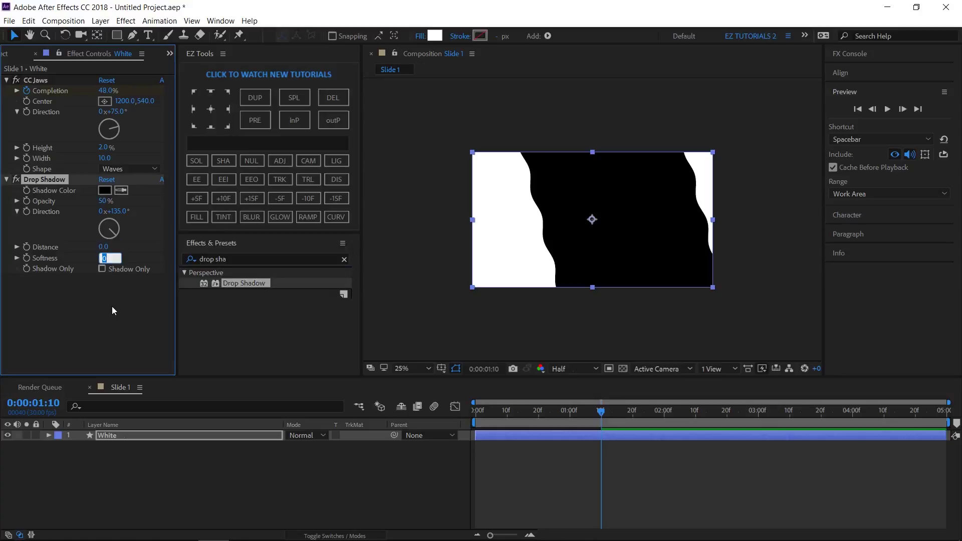
pyautogui.write('50')
pyautogui.press('Return')
# - Duplicate the White layer as a layer named Gray and place it beneath White
pyautogui.click(131, 434)
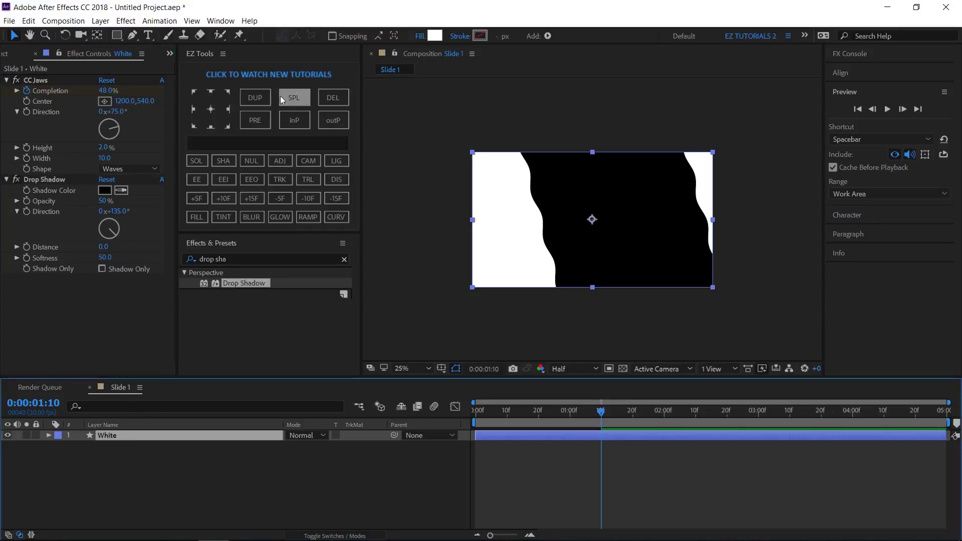
pyautogui.click(257, 96)
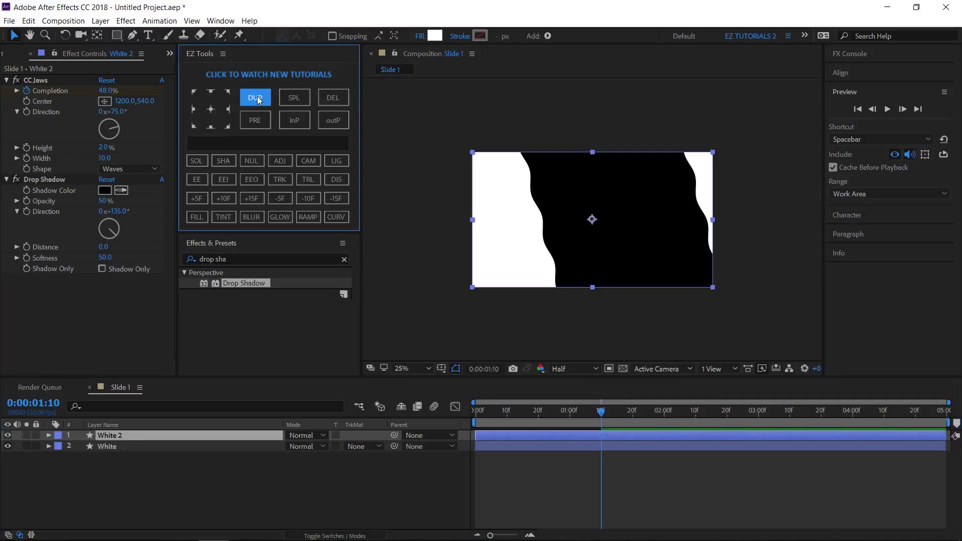
pyautogui.click(121, 434)
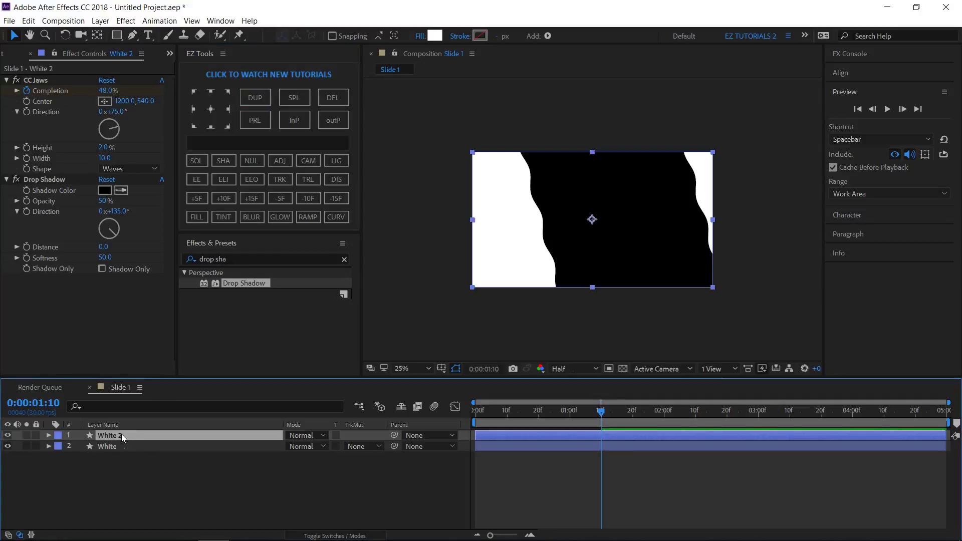
pyautogui.press('Return')
pyautogui.write('Gray')
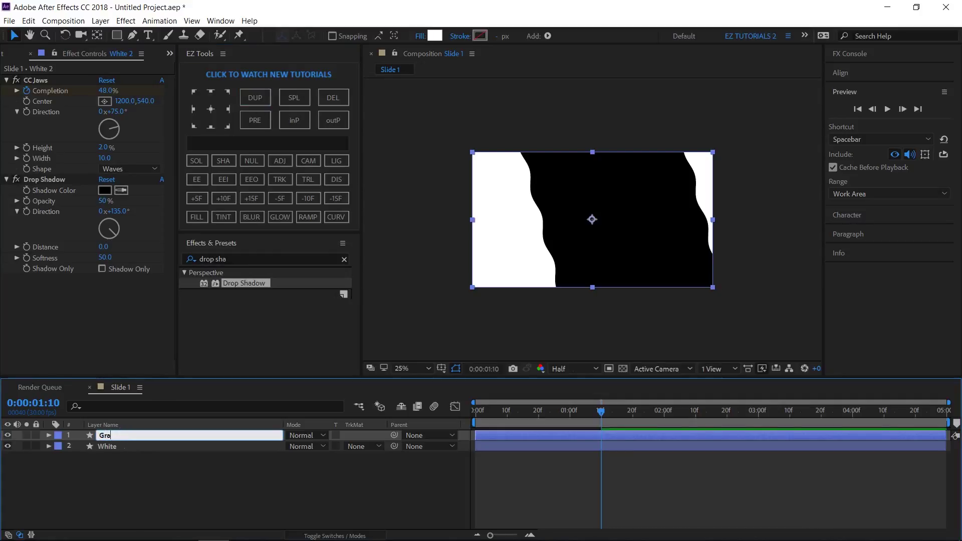
pyautogui.press('Return')
pyautogui.moveTo(121, 434); pyautogui.dragTo(118, 455)
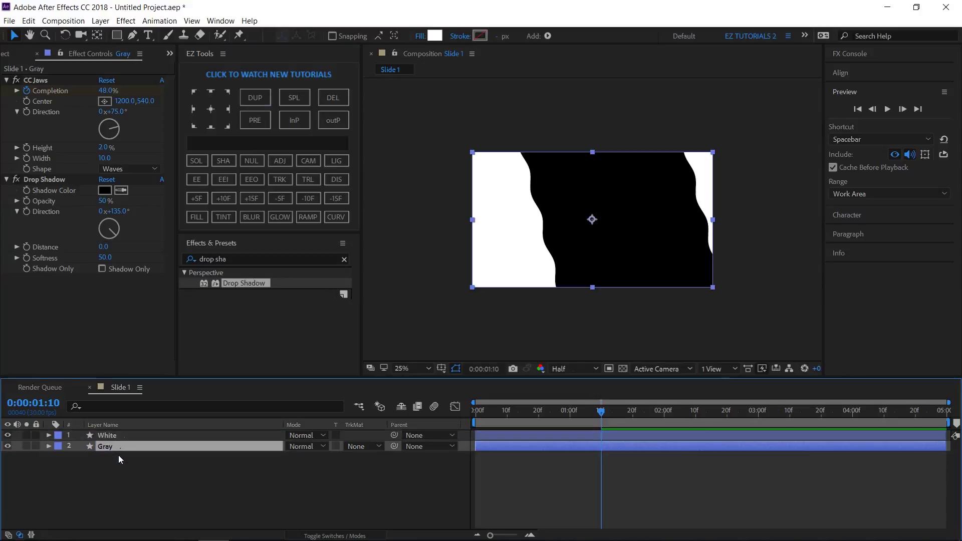
# - Change the Gray layer's shape fill to dark gray 343434
pyautogui.click(435, 36)
pyautogui.click(12, 153)
pyautogui.moveTo(12, 153); pyautogui.dragTo(16, 157)
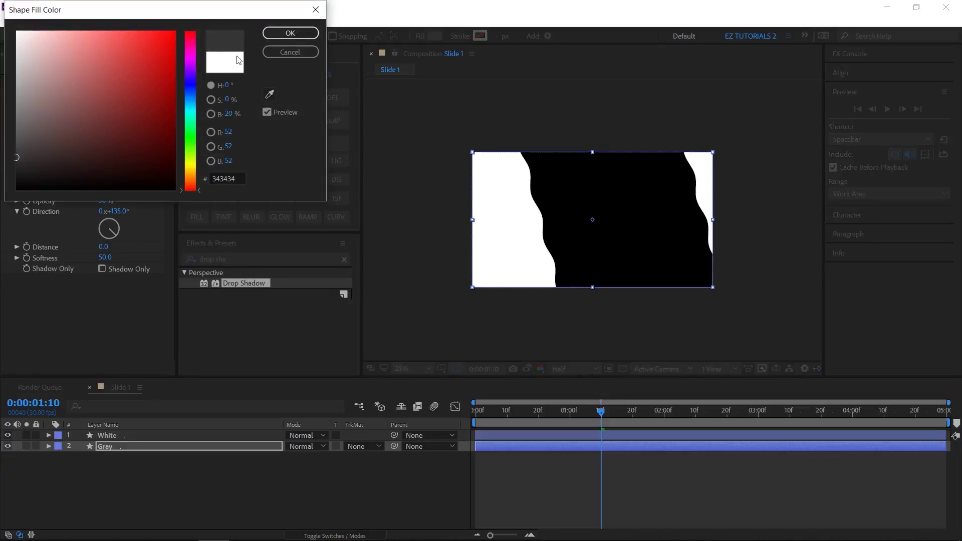
pyautogui.click(290, 32)
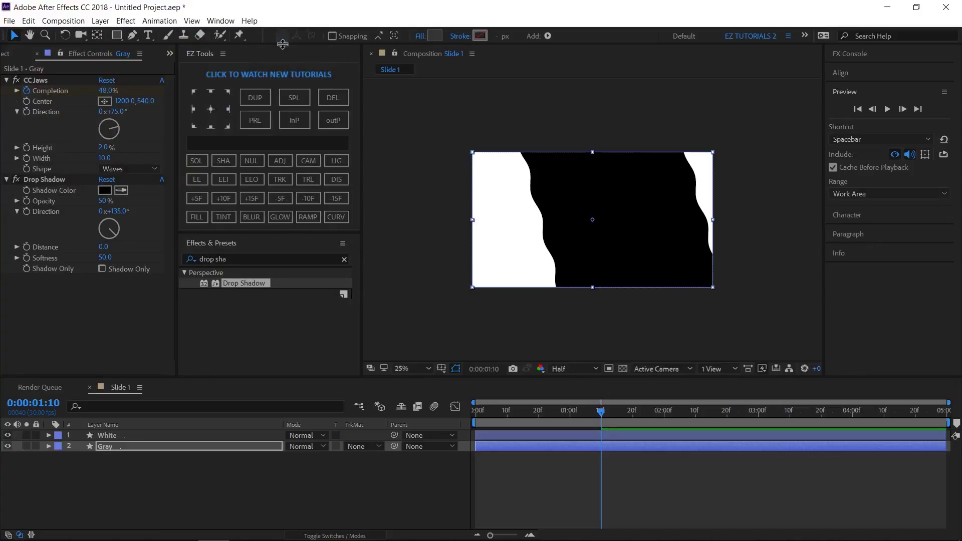
# - Set the Gray layer's second CC Jaws Completion keyframe to 44% and collapse its properties
pyautogui.click(341, 182)
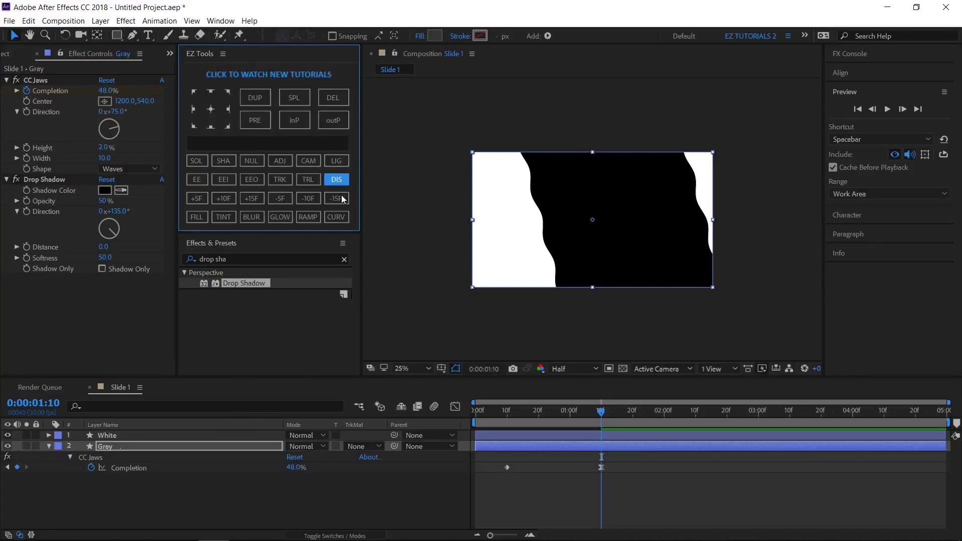
pyautogui.doubleClick(603, 468)
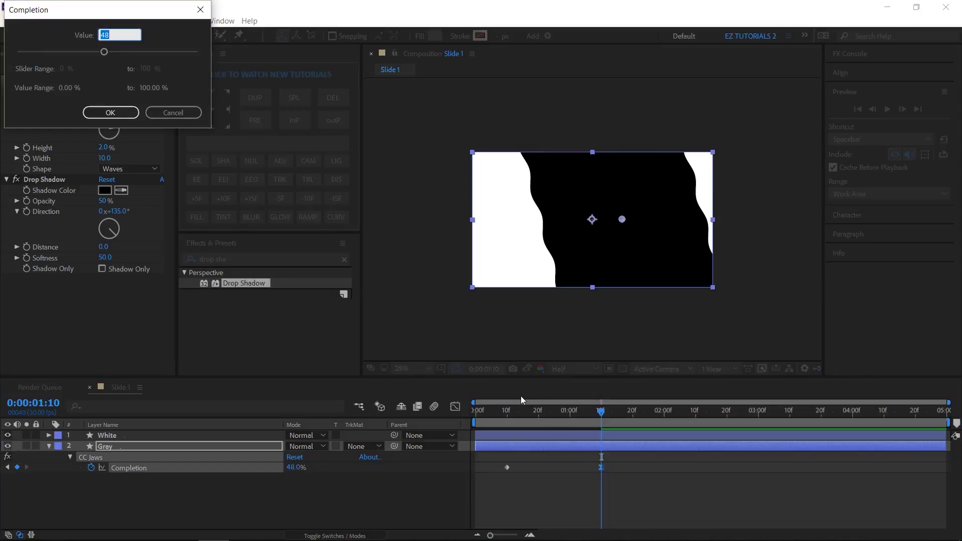
pyautogui.write('44')
pyautogui.press('Return')
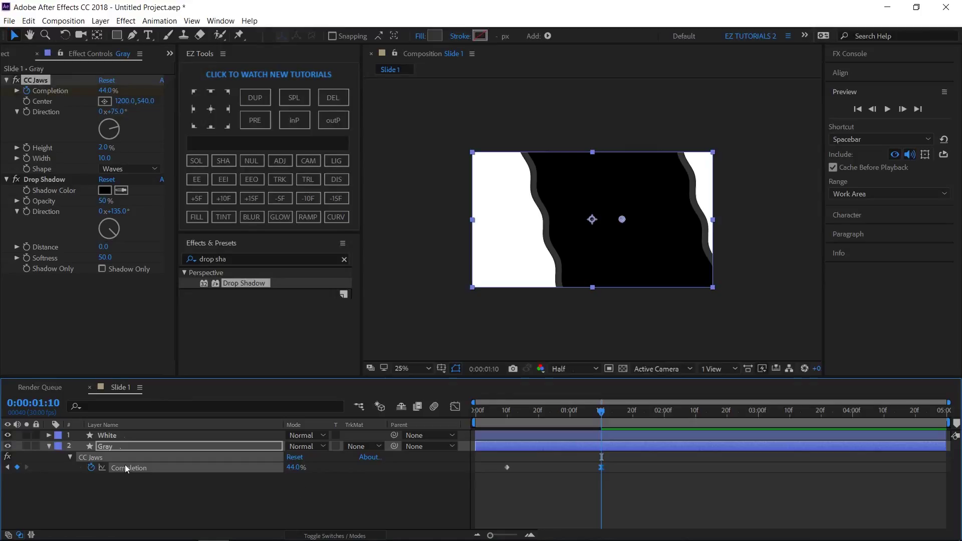
pyautogui.click(48, 446)
# - Duplicate the Gray layer as a layer named Blue and place it beneath Gray
pyautogui.click(107, 446)
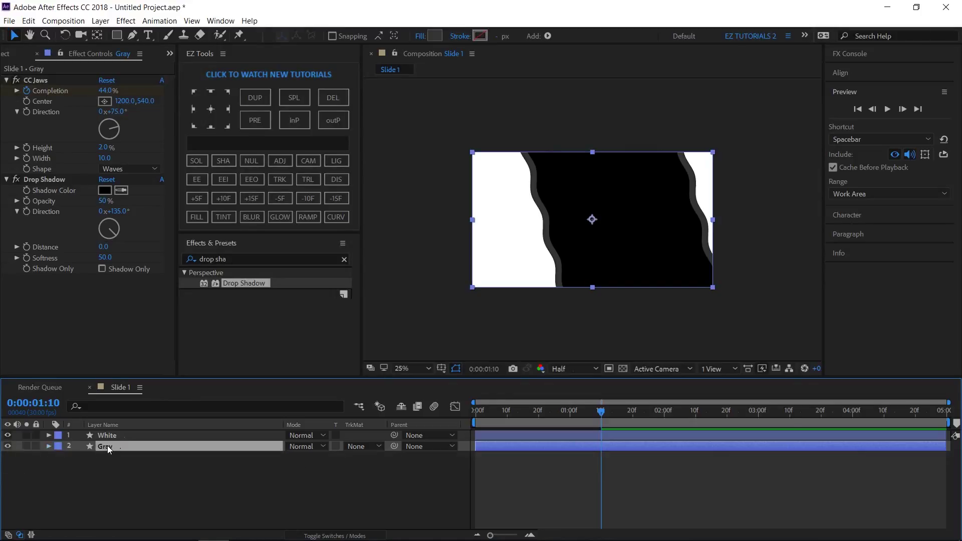
pyautogui.click(249, 98)
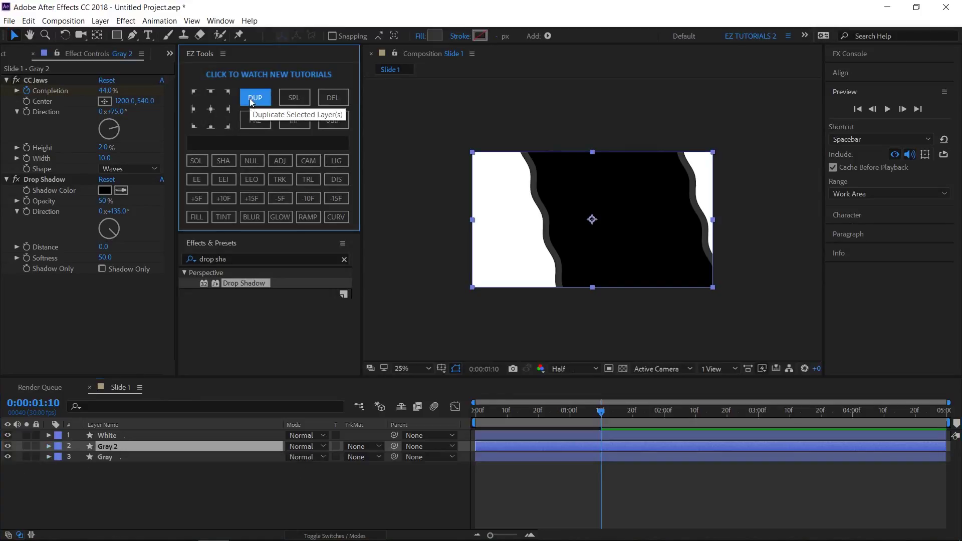
pyautogui.click(146, 446)
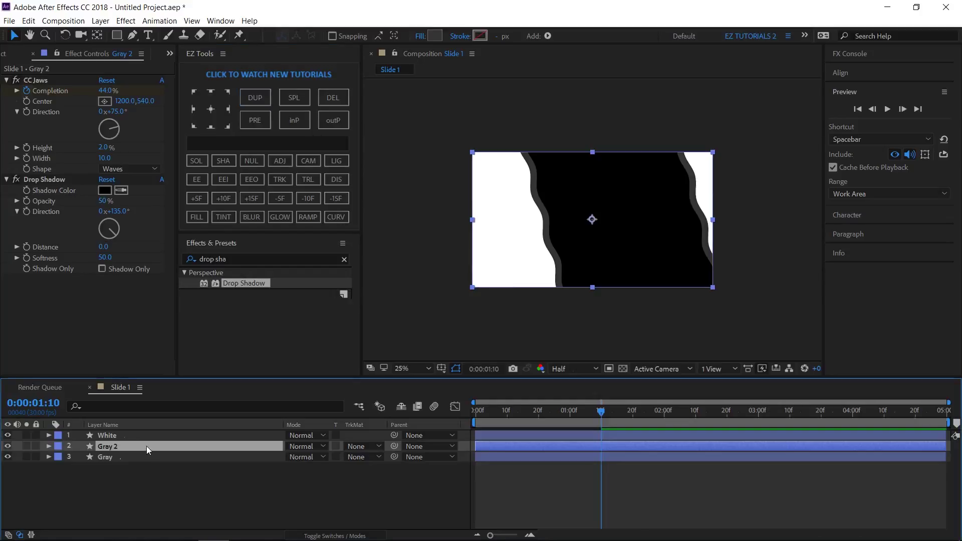
pyautogui.press('Return')
pyautogui.write('Blue')
pyautogui.press('Return')
pyautogui.moveTo(147, 446); pyautogui.dragTo(145, 471)
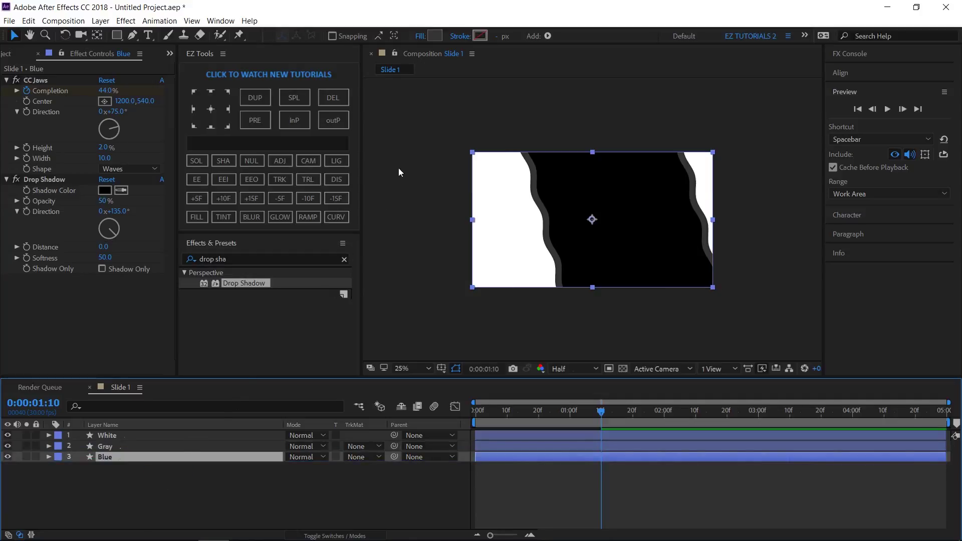
# - Change the Blue layer's shape fill to bright blue 0049FF
pyautogui.click(438, 33)
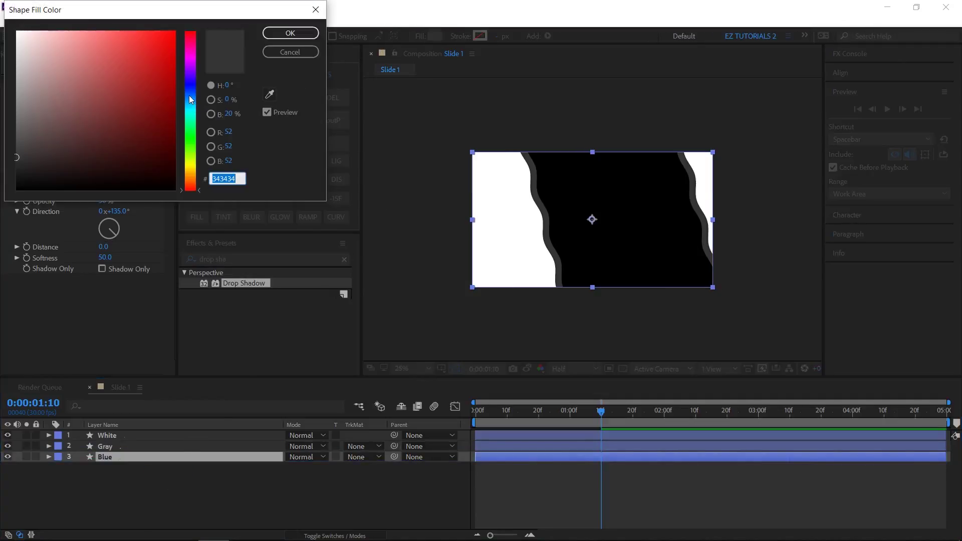
pyautogui.moveTo(190, 95); pyautogui.dragTo(190, 88)
pyautogui.moveTo(172, 49); pyautogui.dragTo(182, 22)
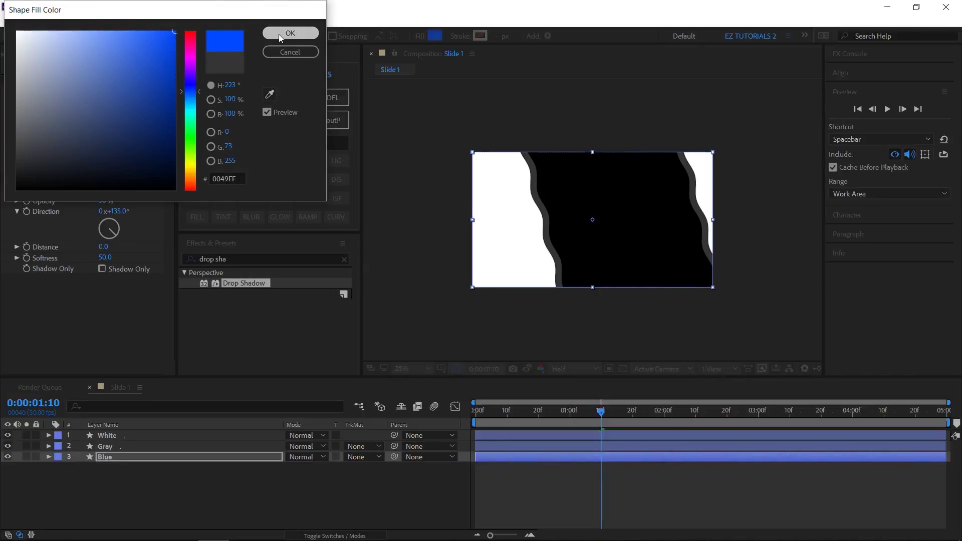
pyautogui.click(278, 34)
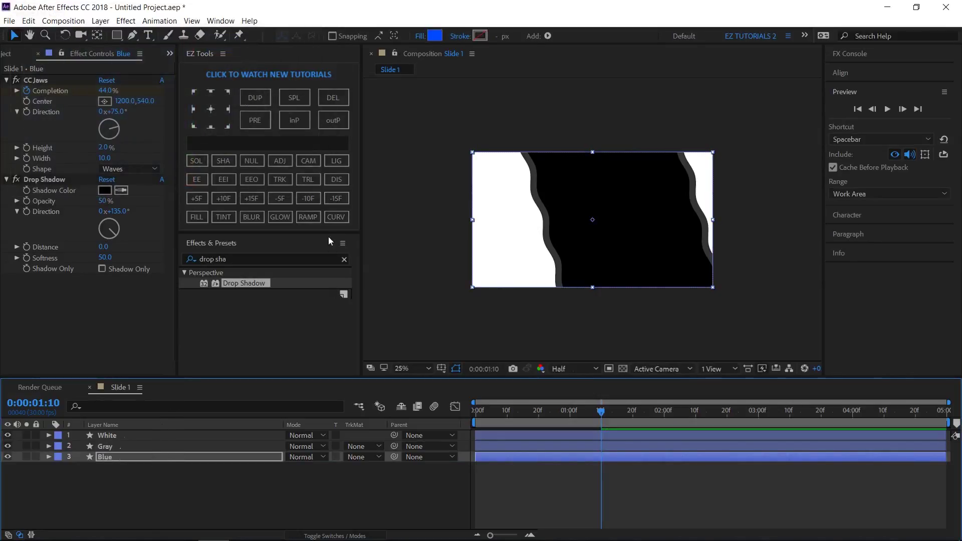
# - Lower the Blue layer's second CC Jaws Completion keyframe value so a blue band shows inside the gray edge
pyautogui.click(342, 178)
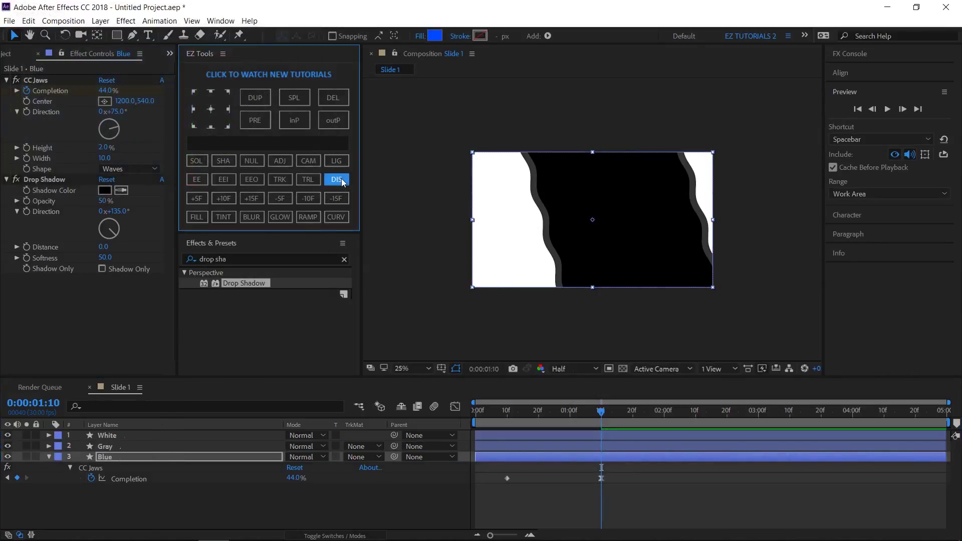
pyautogui.doubleClick(601, 479)
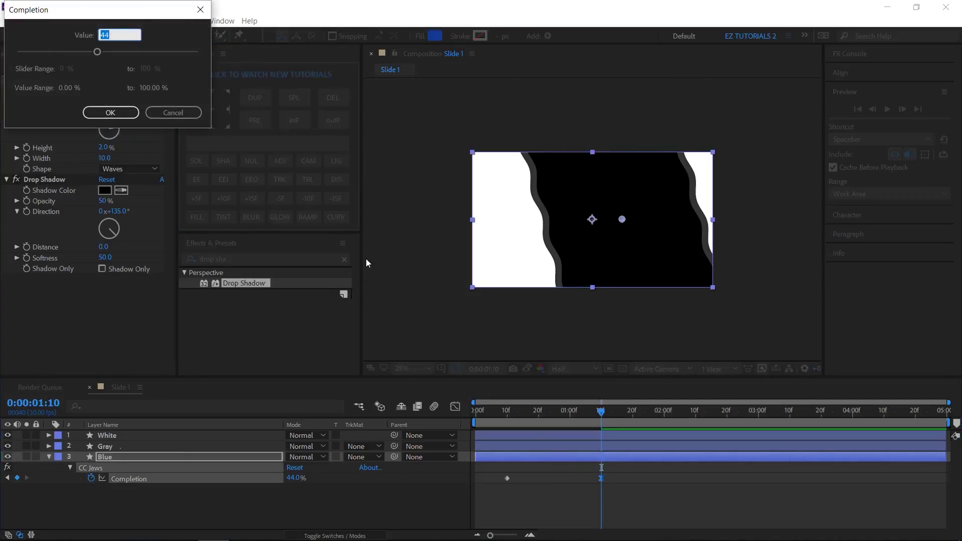
pyautogui.press('Return')
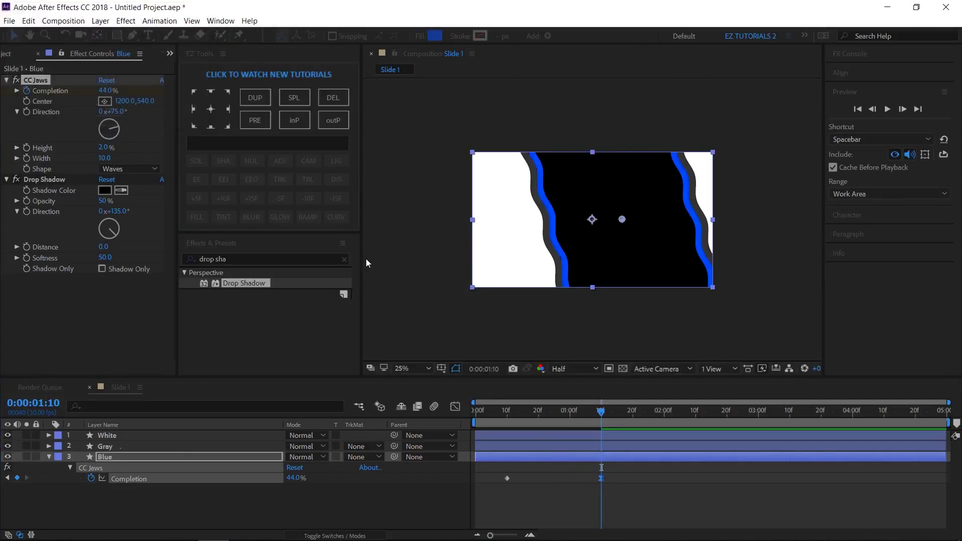
# - Shift the Gray layer in time so it starts at 0:00:00:04
pyautogui.moveTo(603, 418); pyautogui.dragTo(434, 413)
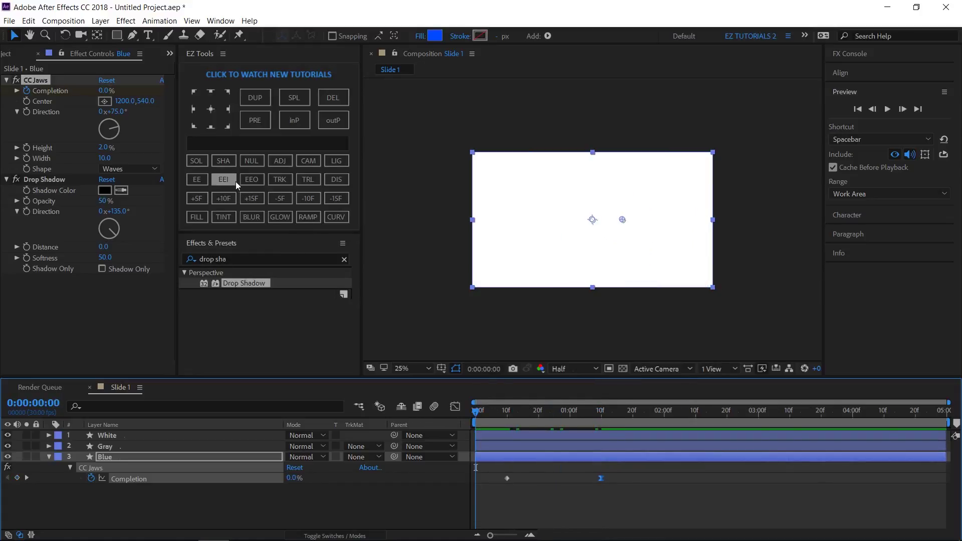
pyautogui.click(217, 144)
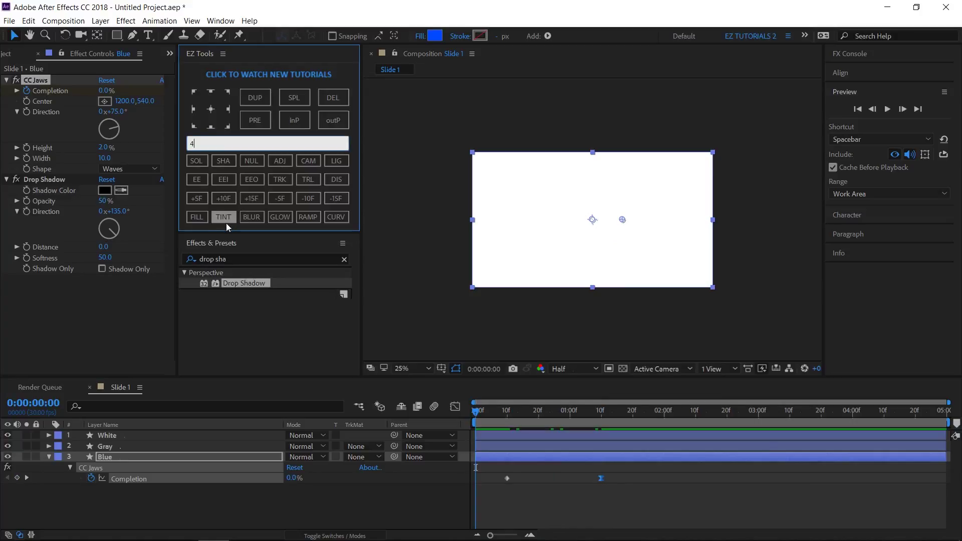
pyautogui.click(203, 199)
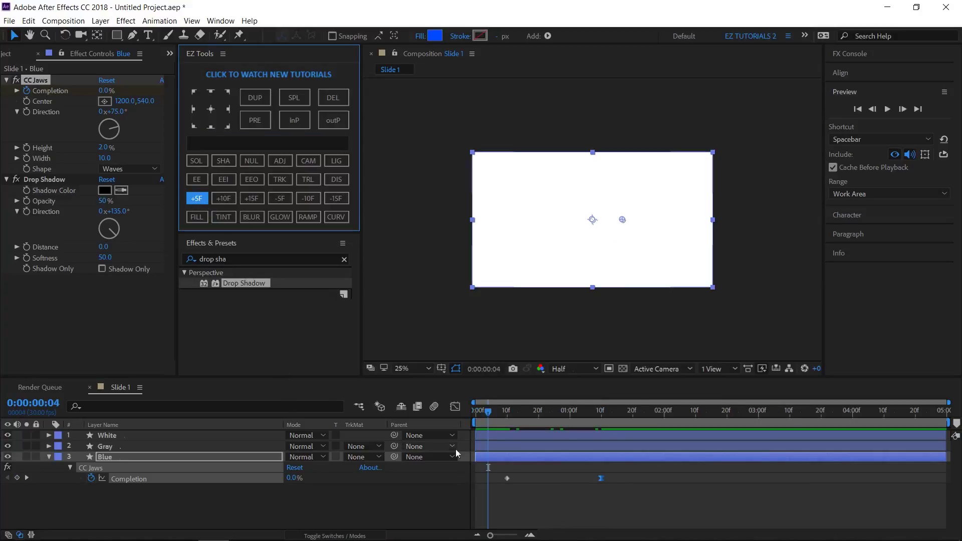
pyautogui.click(490, 444)
pyautogui.click(289, 120)
# - Shift the Blue layer in time so it starts at 0:00:00:08, and collapse its properties
pyautogui.click(204, 145)
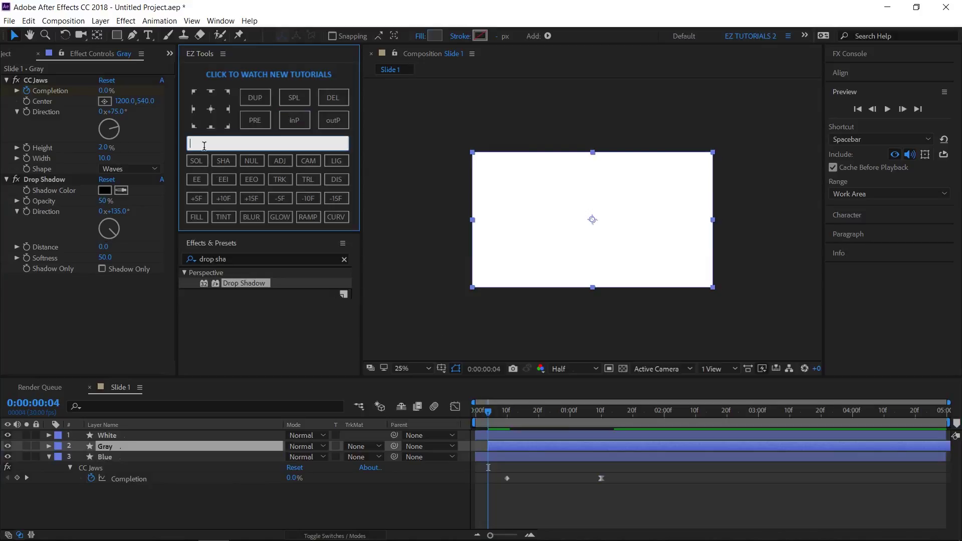
pyautogui.click(199, 197)
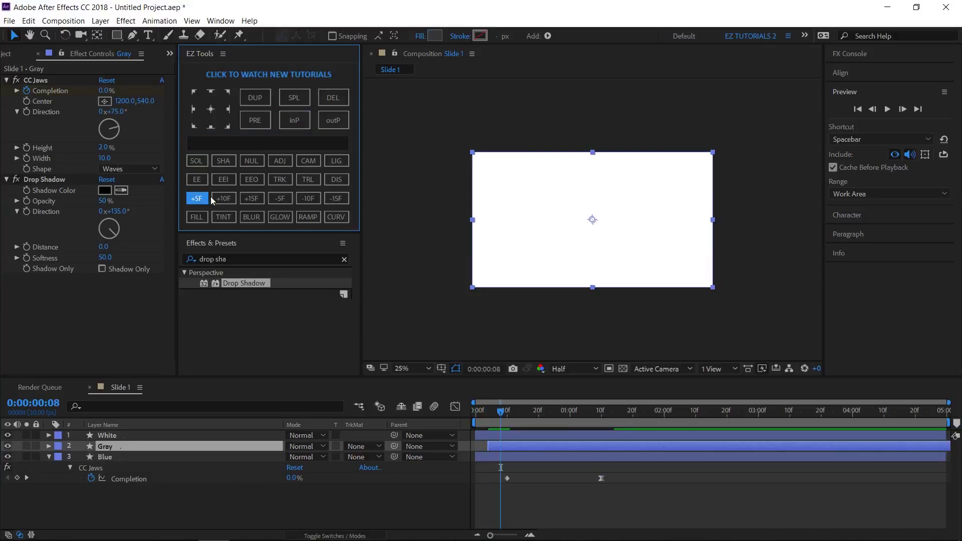
pyautogui.click(503, 457)
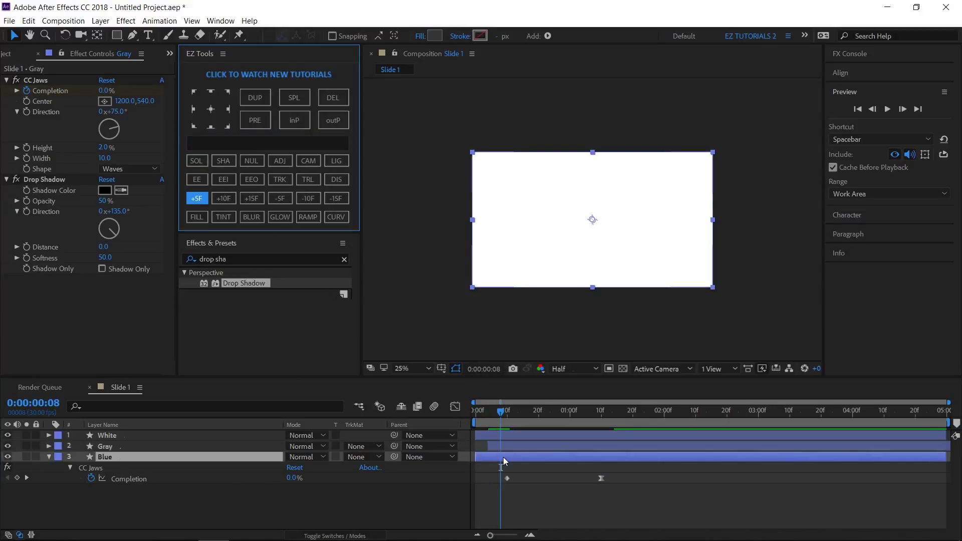
pyautogui.click(289, 124)
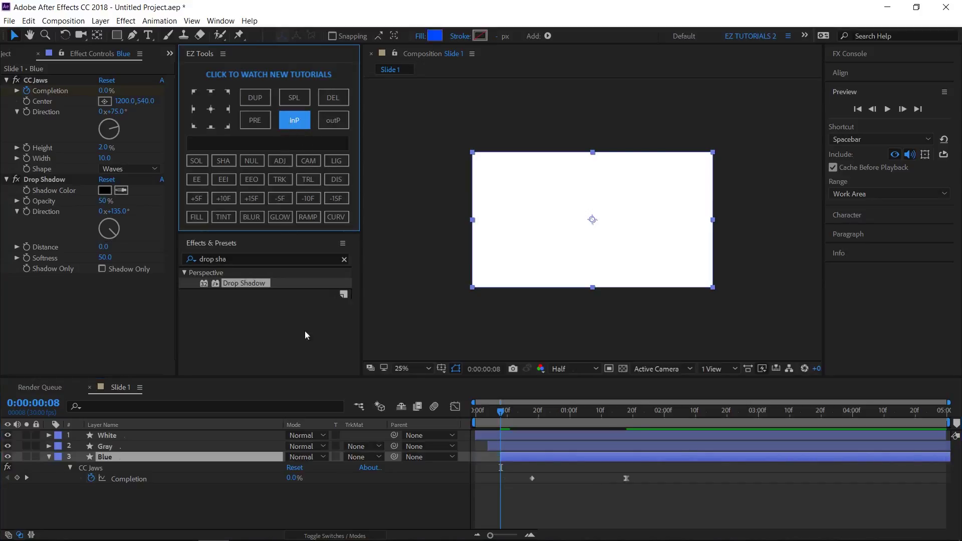
pyautogui.click(46, 456)
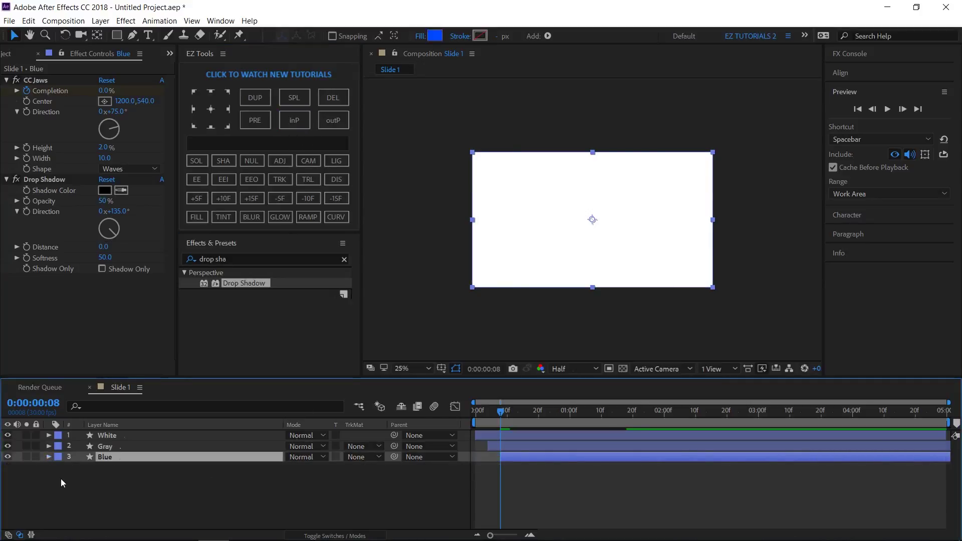
# - Add image 1.jpg from the Assets folder to the Slide 1 composition beneath the Blue layer
pyautogui.click(61, 479)
pyautogui.click(3, 54)
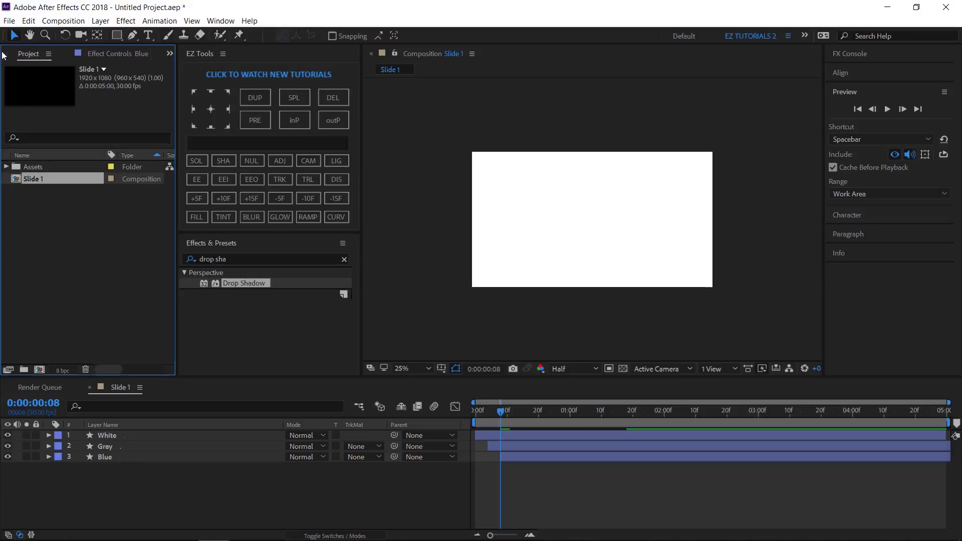
pyautogui.click(7, 167)
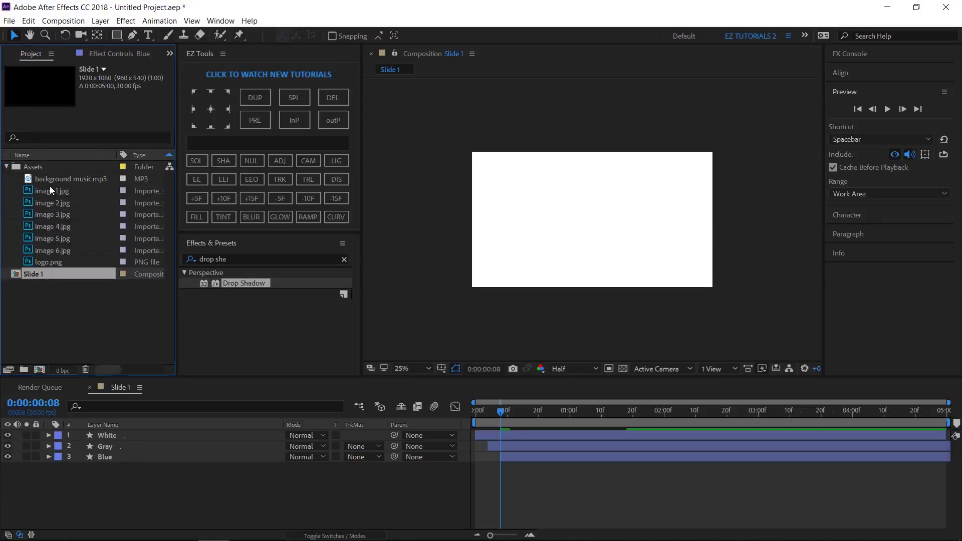
pyautogui.moveTo(49, 192); pyautogui.dragTo(82, 488)
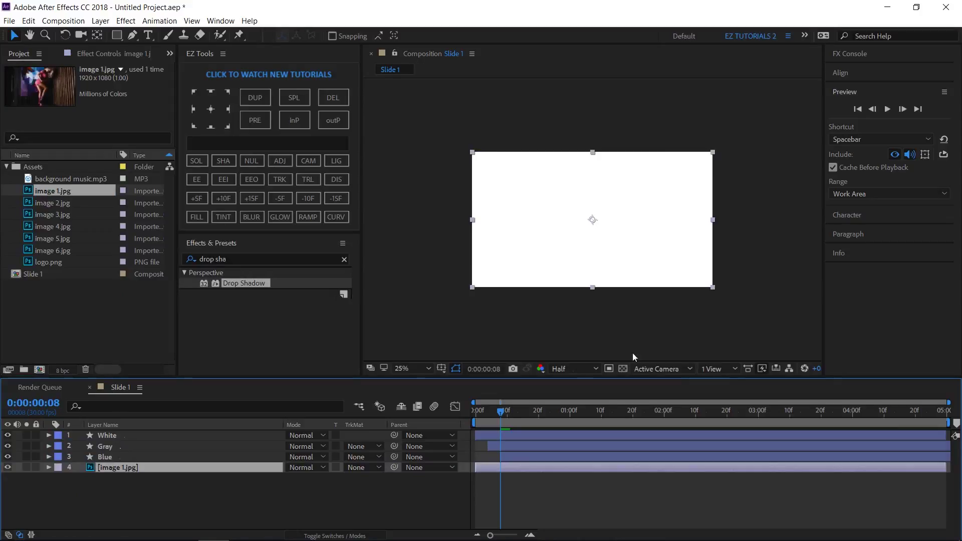
# - Shift image 1.jpg horizontally to Position 1057.0, 540.0 so its subject sits within the jaws opening
pyautogui.moveTo(594, 415); pyautogui.dragTo(657, 420)
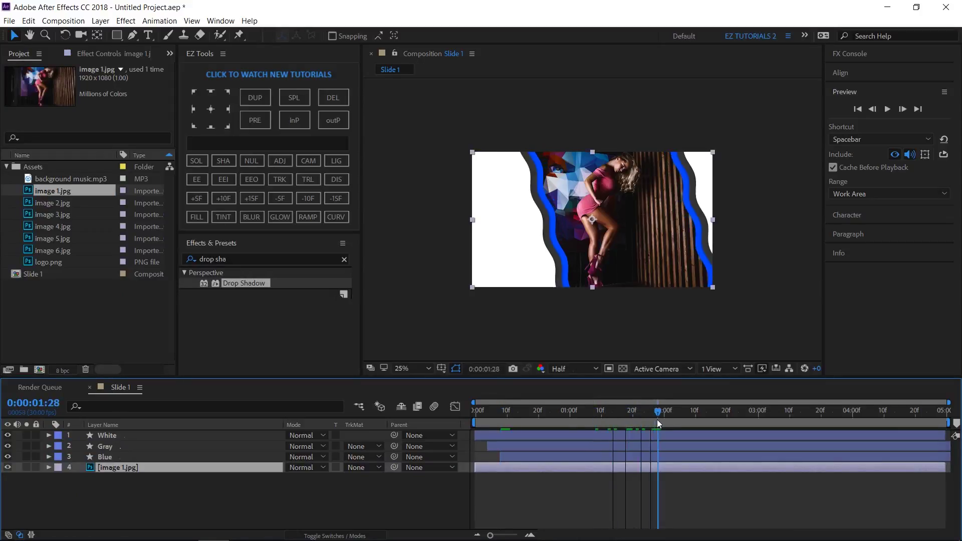
pyautogui.press('p')
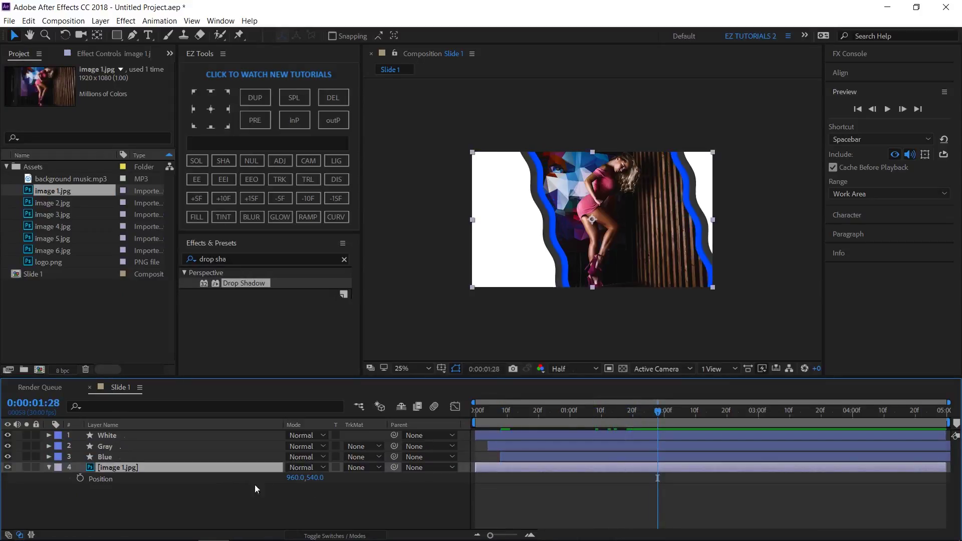
pyautogui.moveTo(293, 478); pyautogui.dragTo(366, 489)
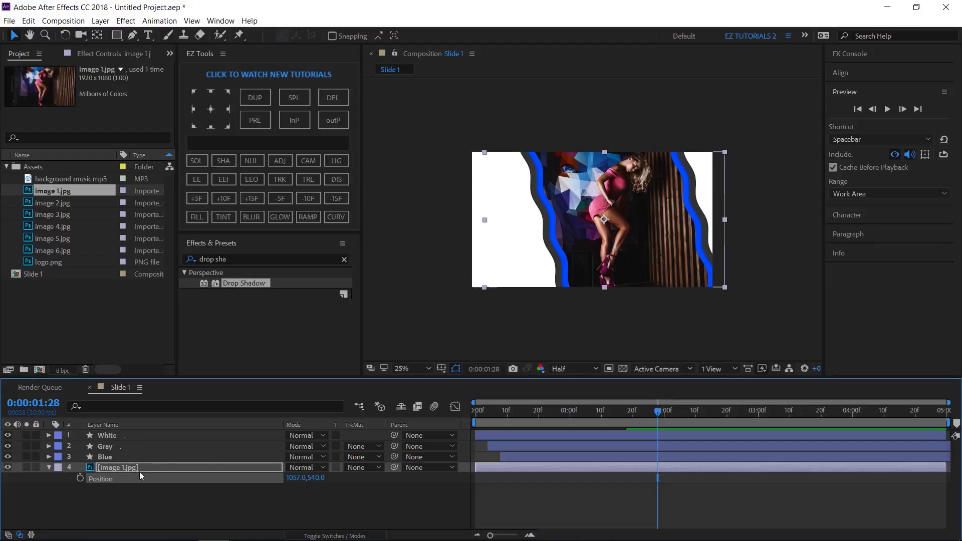
# - Animate the Scale of image 1.jpg from 100% at 0:00:00:00 to 110% at 0:00:04:29
pyautogui.press('s')
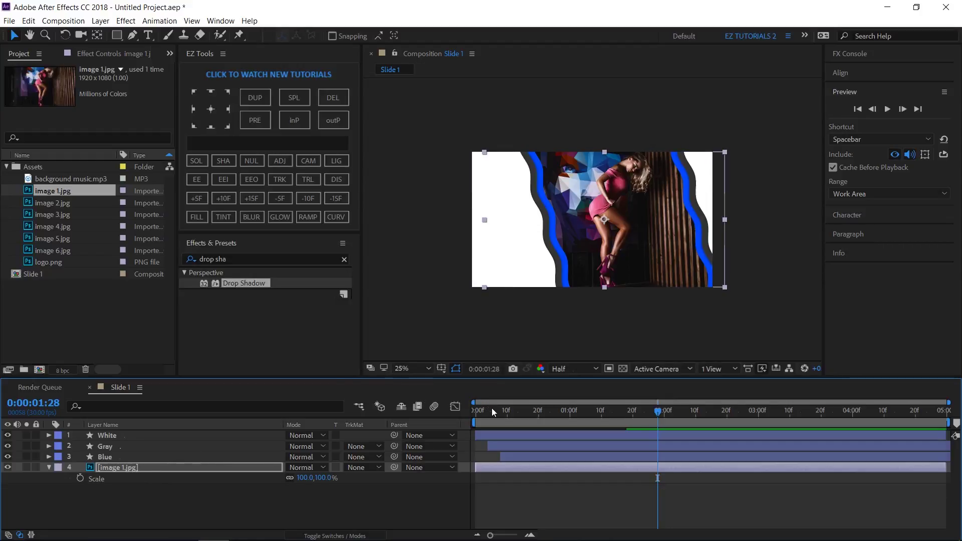
pyautogui.moveTo(494, 412); pyautogui.dragTo(447, 413)
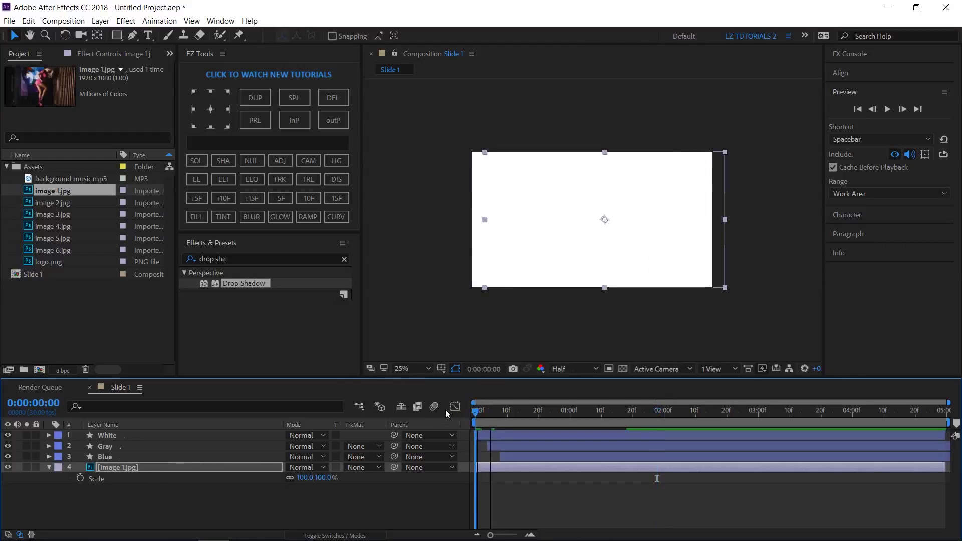
pyautogui.click(80, 478)
pyautogui.moveTo(913, 414); pyautogui.dragTo(944, 413)
pyautogui.click(304, 477)
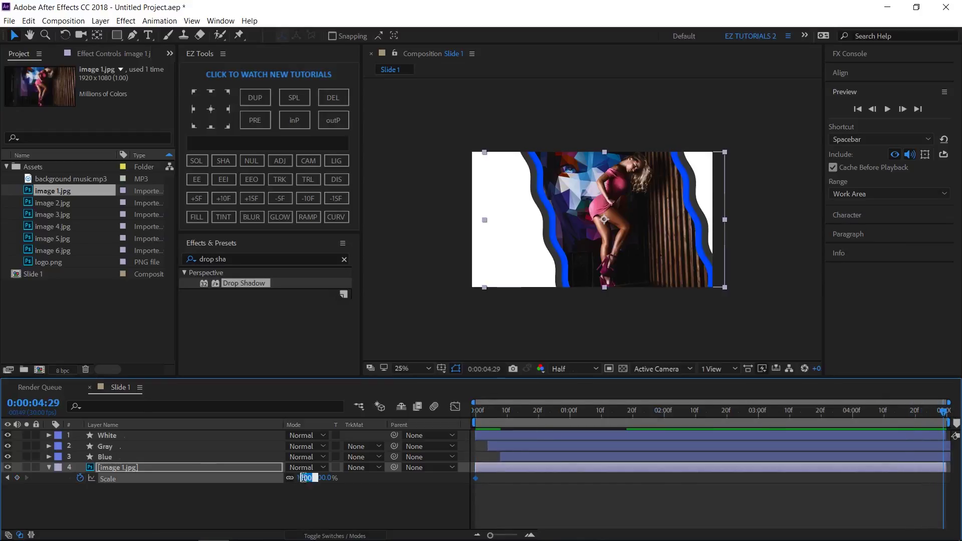
pyautogui.write('1')
pyautogui.press('Return')
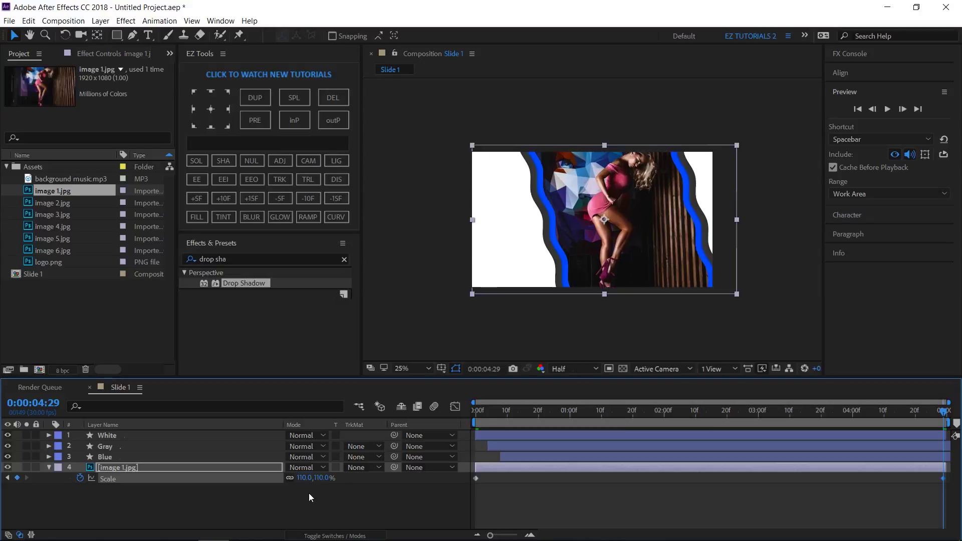
# - Animate the Rotation of image 1.jpg from 0° at 0:00:00:00 to -2° at 0:00:04:29, and preview the motion
pyautogui.press('r')
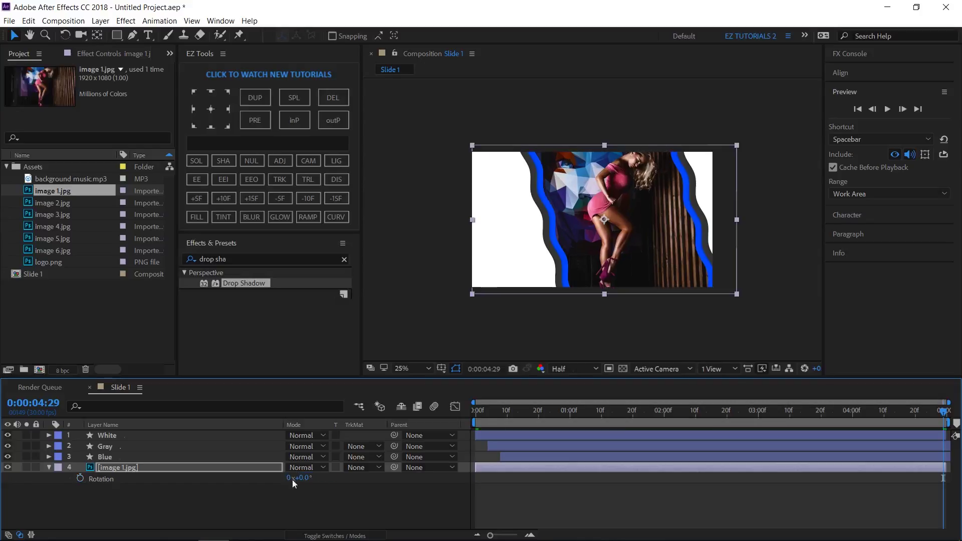
pyautogui.click(304, 479)
pyautogui.write('-2')
pyautogui.press('Return')
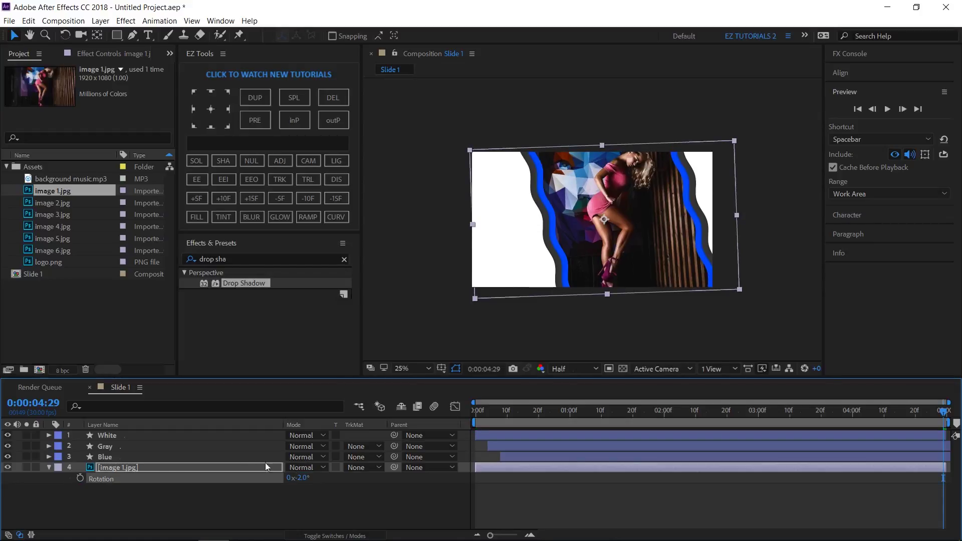
pyautogui.click(81, 478)
pyautogui.moveTo(484, 413); pyautogui.dragTo(462, 414)
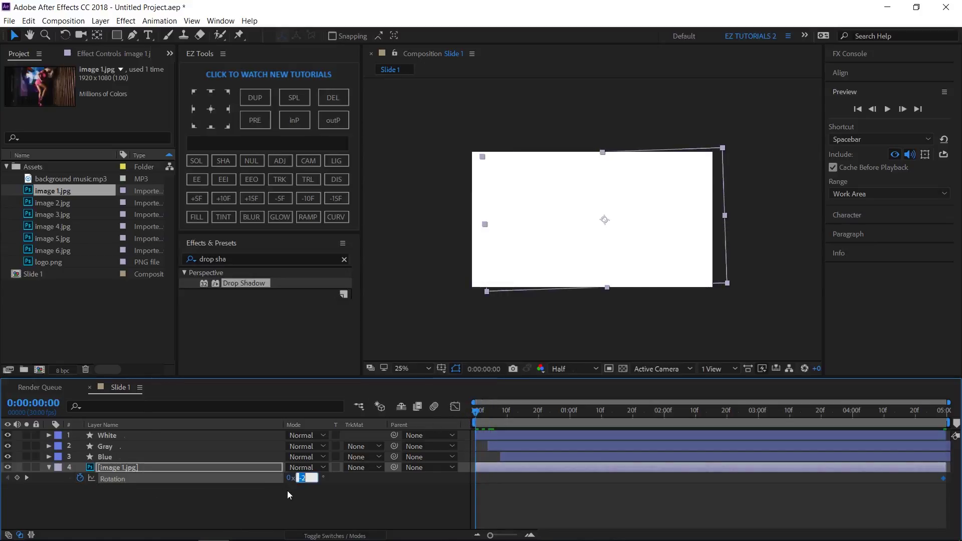
pyautogui.press('Return')
pyautogui.moveTo(587, 419); pyautogui.dragTo(702, 417)
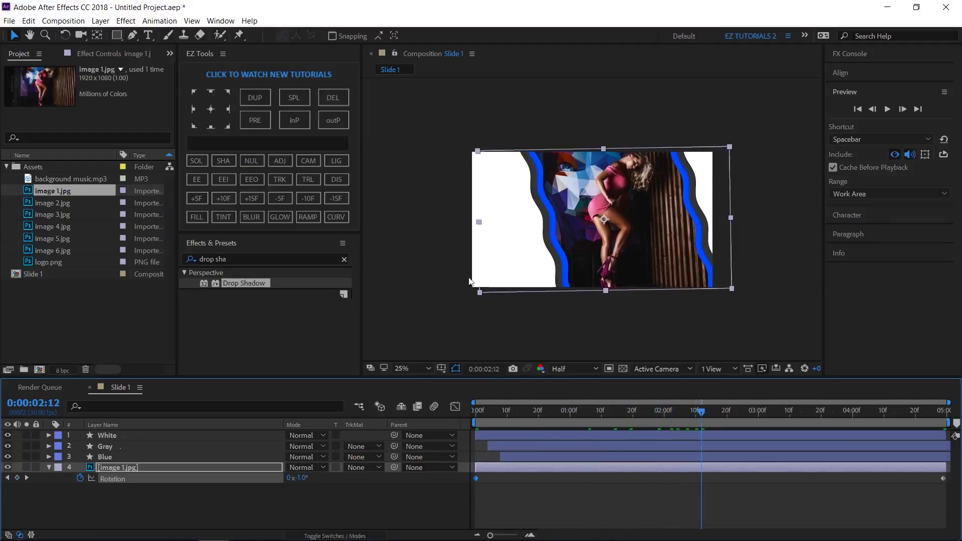
# - Choose the Pen tool with no layer selected, collapse image 1.jpg's properties, and set the shape fill to None
pyautogui.click(132, 35)
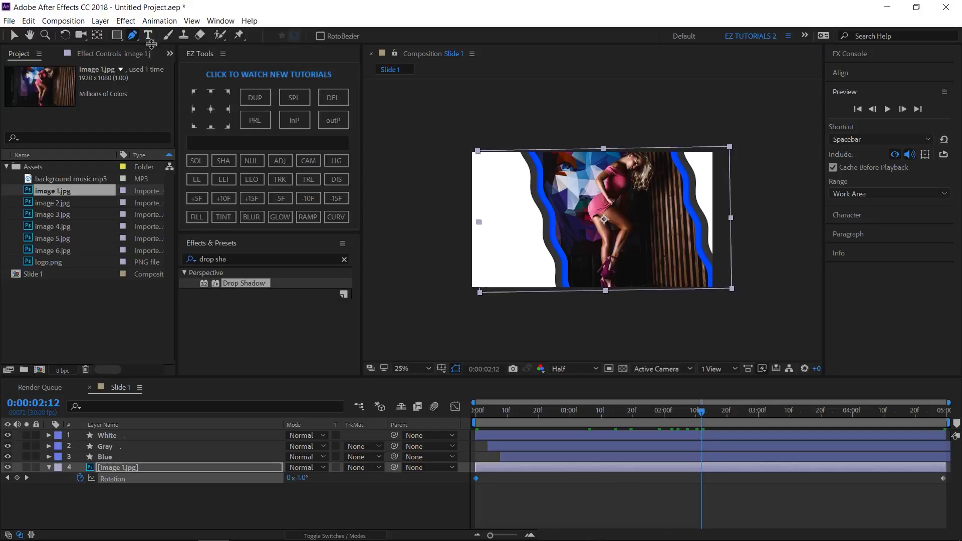
pyautogui.click(76, 487)
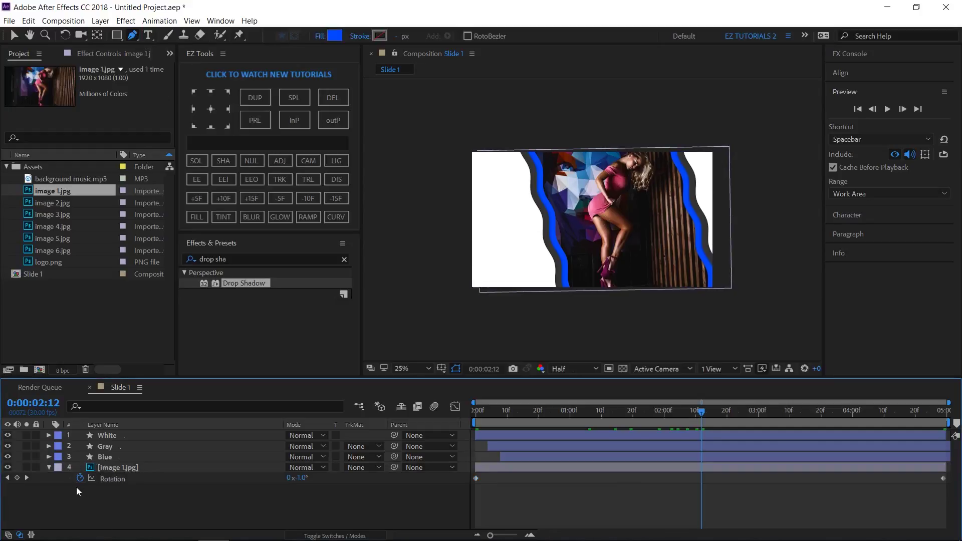
pyautogui.click(49, 468)
pyautogui.click(320, 35)
pyautogui.click(20, 36)
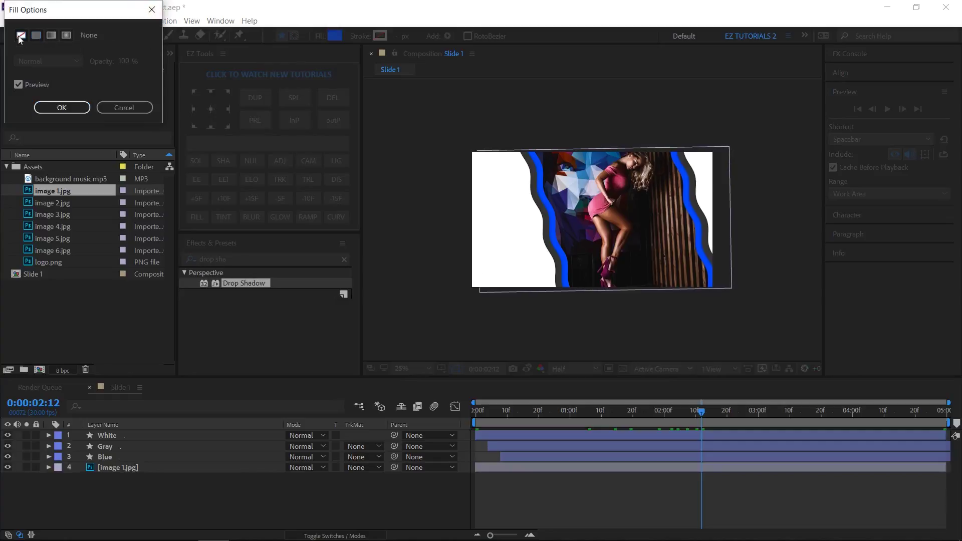
pyautogui.click(62, 108)
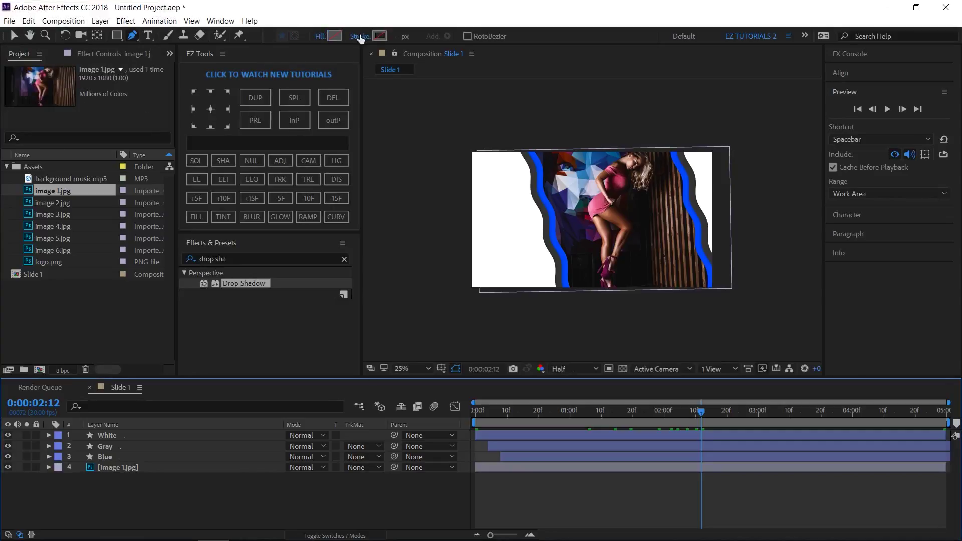
# - Set the shape stroke to Solid Color and sample dark gray 343434 as its color
pyautogui.click(360, 36)
pyautogui.click(36, 35)
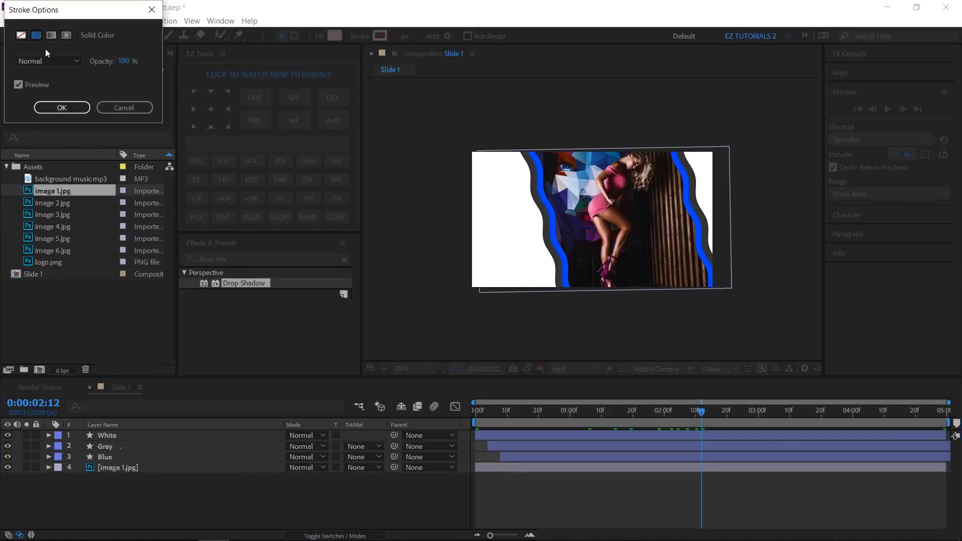
pyautogui.click(62, 107)
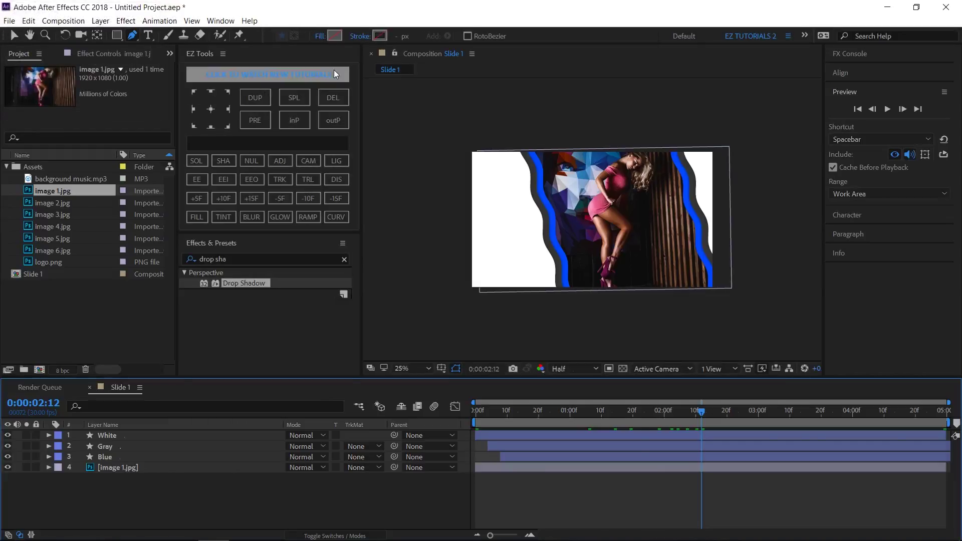
pyautogui.click(372, 39)
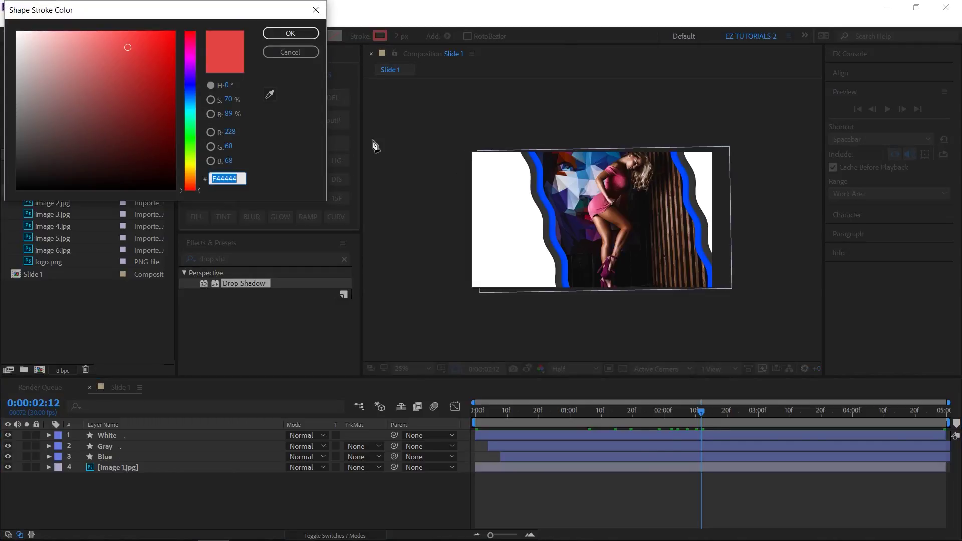
pyautogui.click(271, 94)
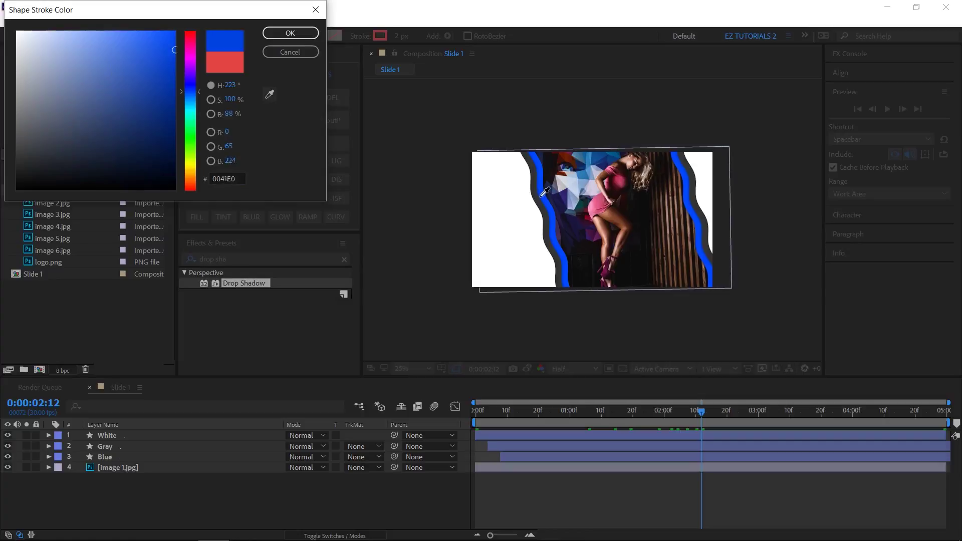
pyautogui.click(381, 86)
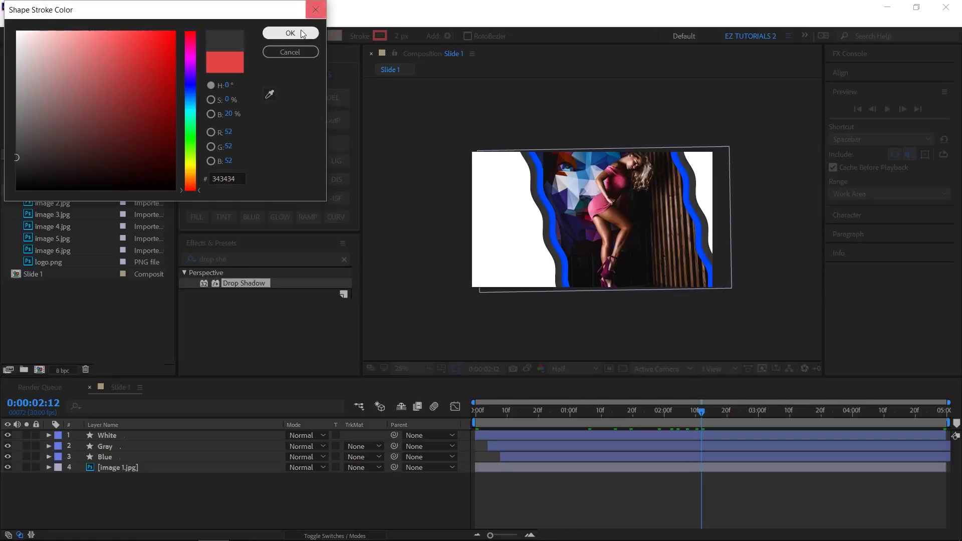
pyautogui.click(301, 34)
# - Draw a straight horizontal line with a 10 px stroke from just outside the frame's left edge across the white area
pyautogui.click(396, 38)
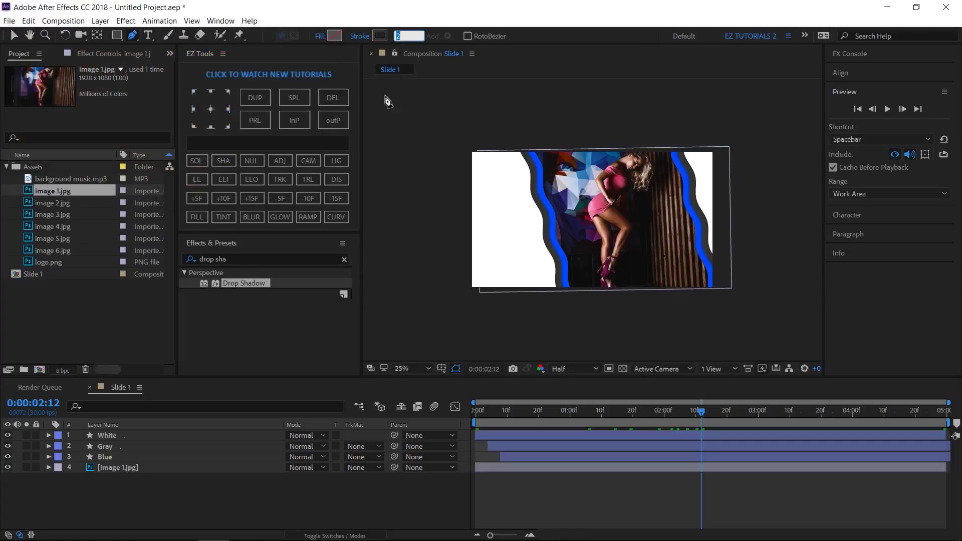
pyautogui.write('10')
pyautogui.press('Return')
pyautogui.click(469, 236)
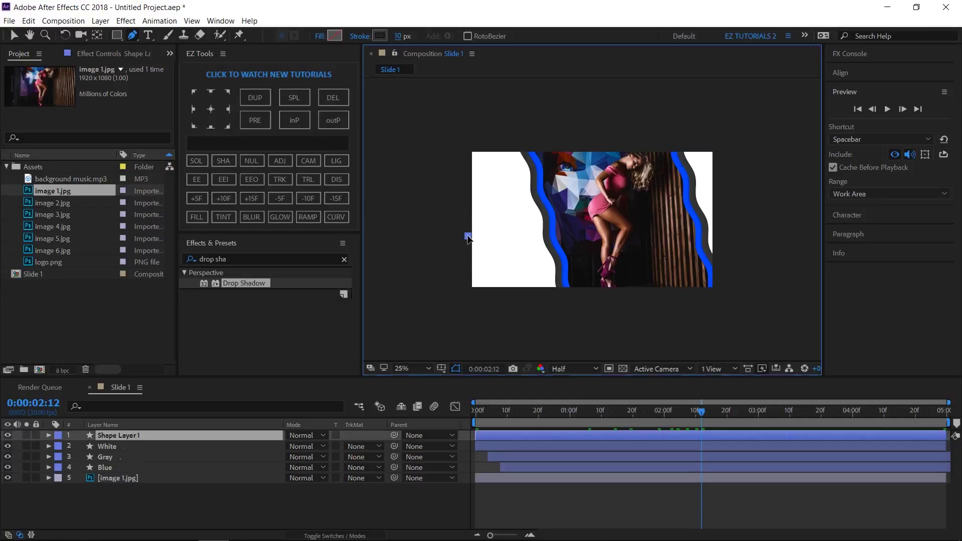
pyautogui.click(538, 236)
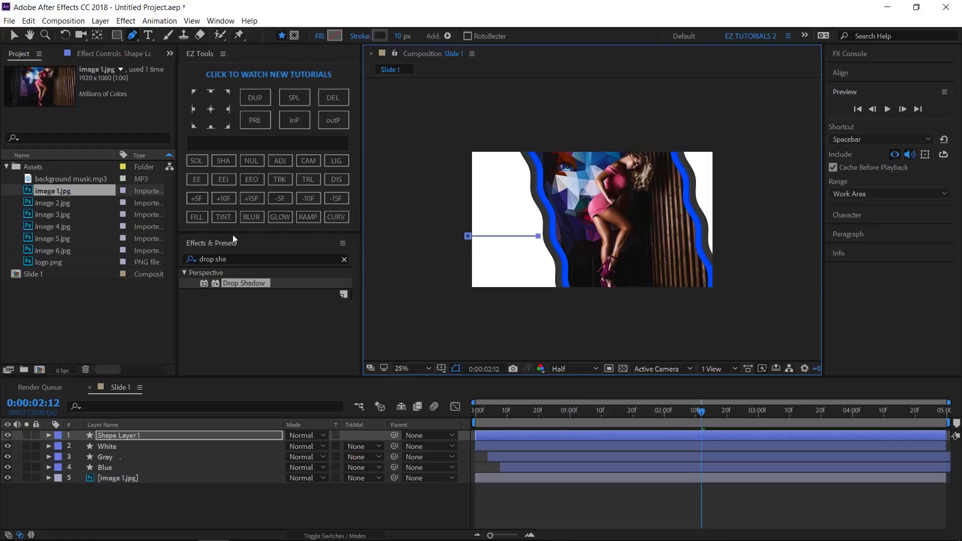
pyautogui.click(15, 35)
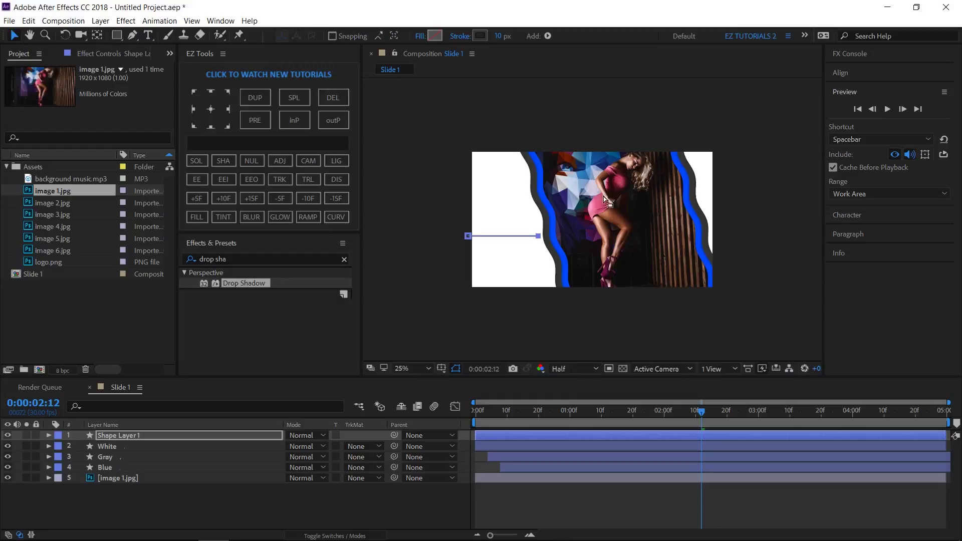
# - Rename the new shape layer as Line
pyautogui.scroll(2, 592, 219)
pyautogui.moveTo(541, 220); pyautogui.dragTo(610, 221)
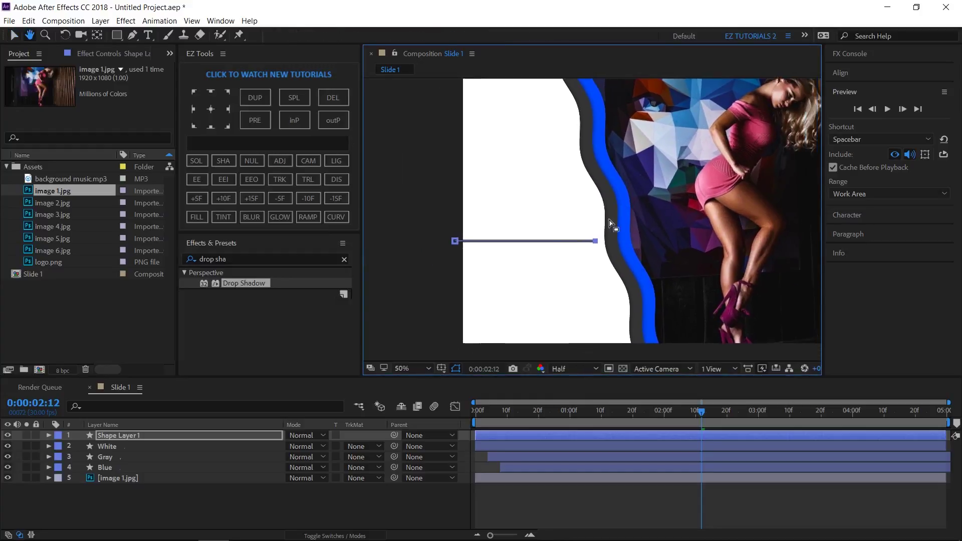
pyautogui.click(216, 509)
pyautogui.click(110, 438)
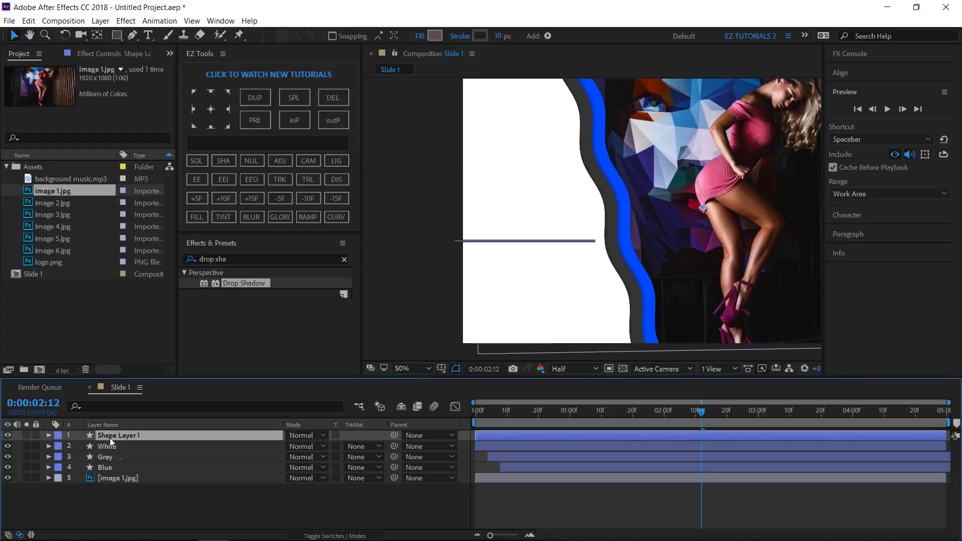
pyautogui.press('Return')
pyautogui.write('Line')
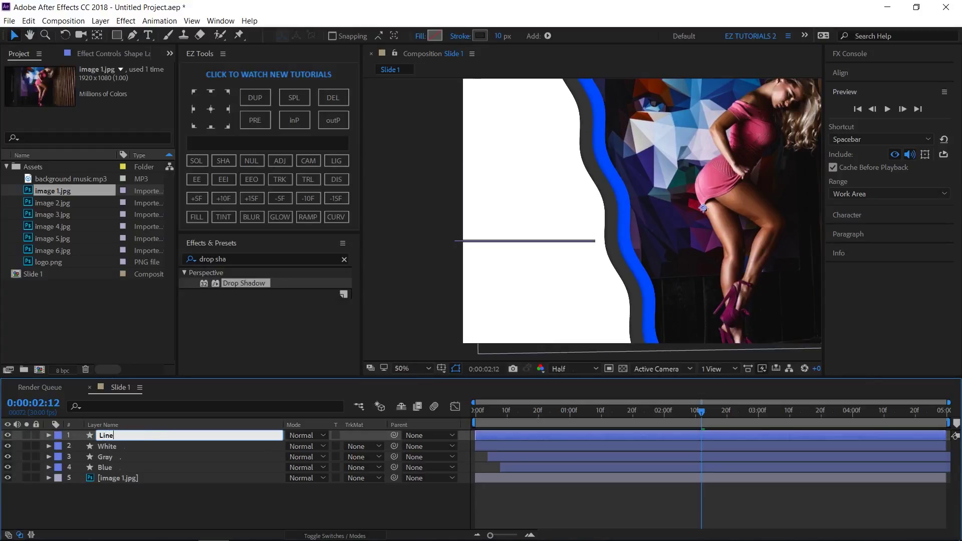
pyautogui.press('Return')
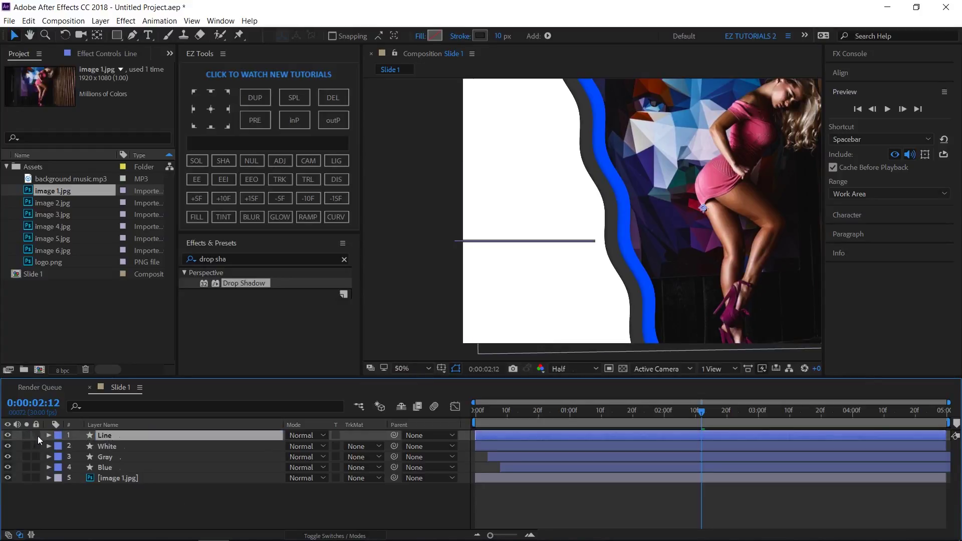
# - Set the Line Cap of the Line layer's Stroke 1 to Round Cap
pyautogui.click(50, 435)
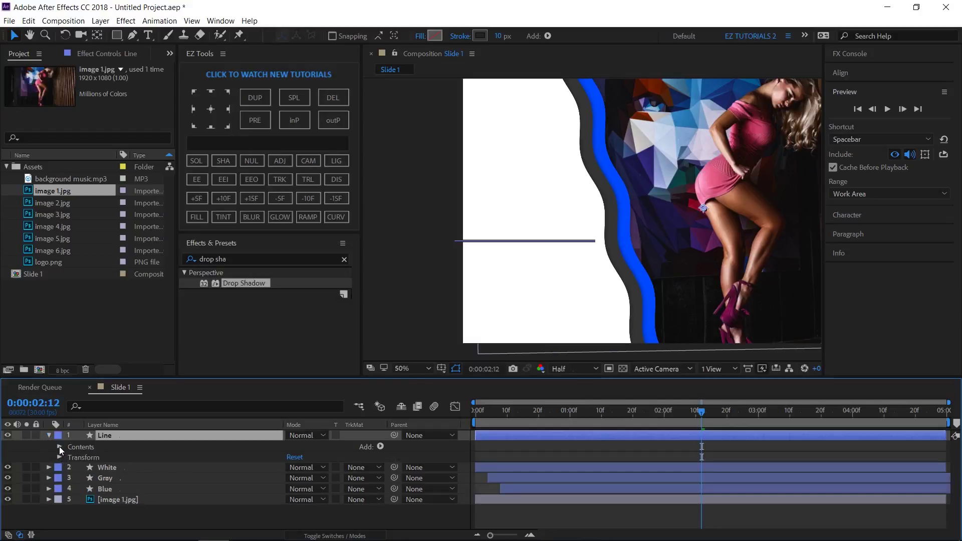
pyautogui.click(60, 446)
pyautogui.click(71, 457)
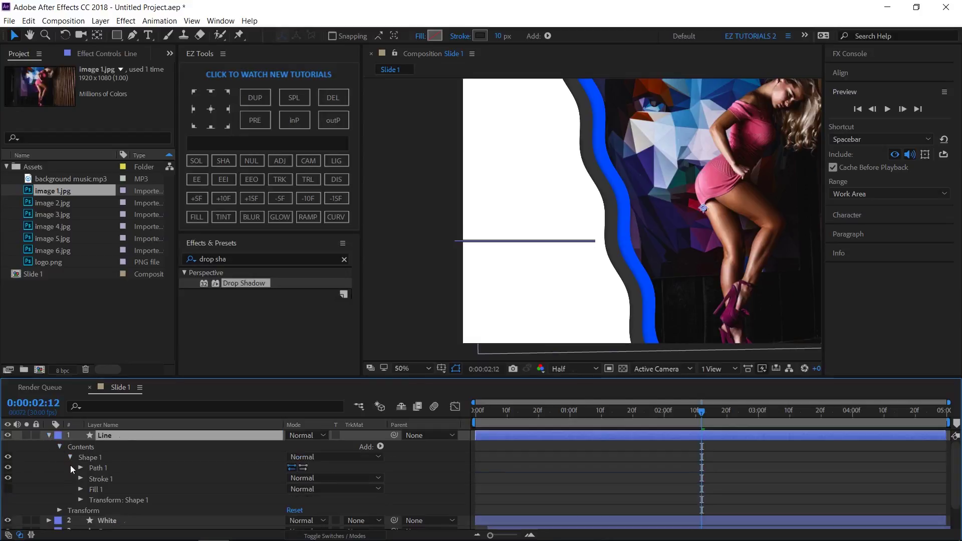
pyautogui.click(80, 480)
pyautogui.scroll(-2, 81, 479)
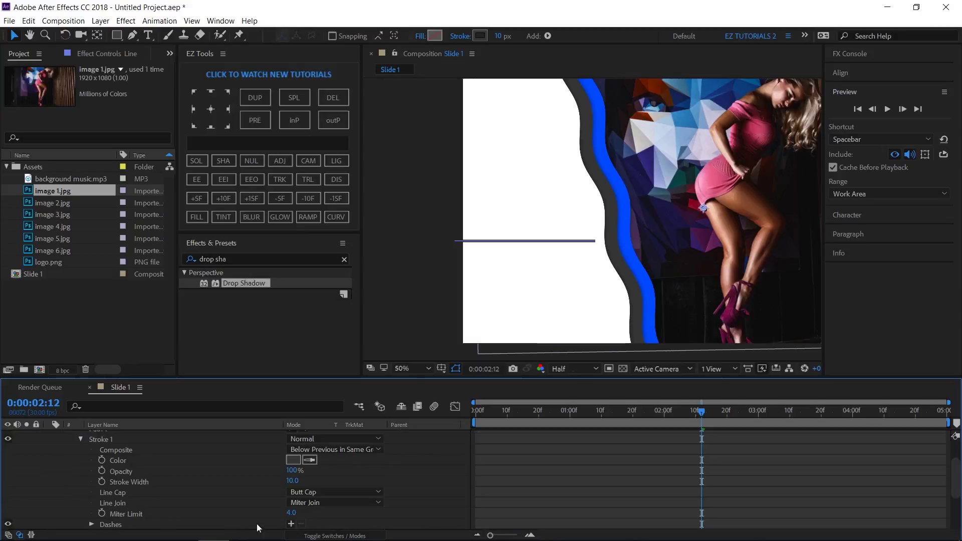
pyautogui.click(309, 494)
pyautogui.click(321, 516)
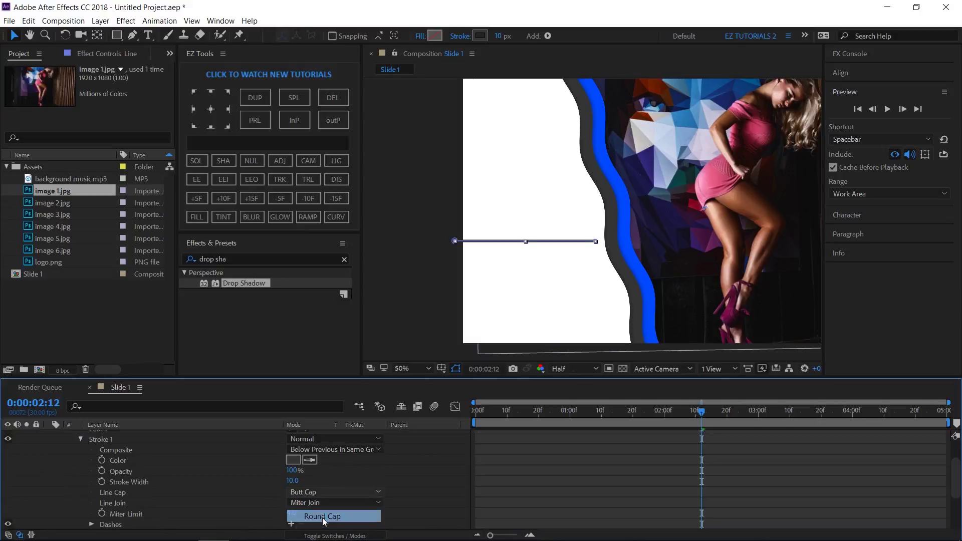
# - Add a Trim Paths operator to the Line layer's contents and reveal its properties
pyautogui.scroll(2, 117, 486)
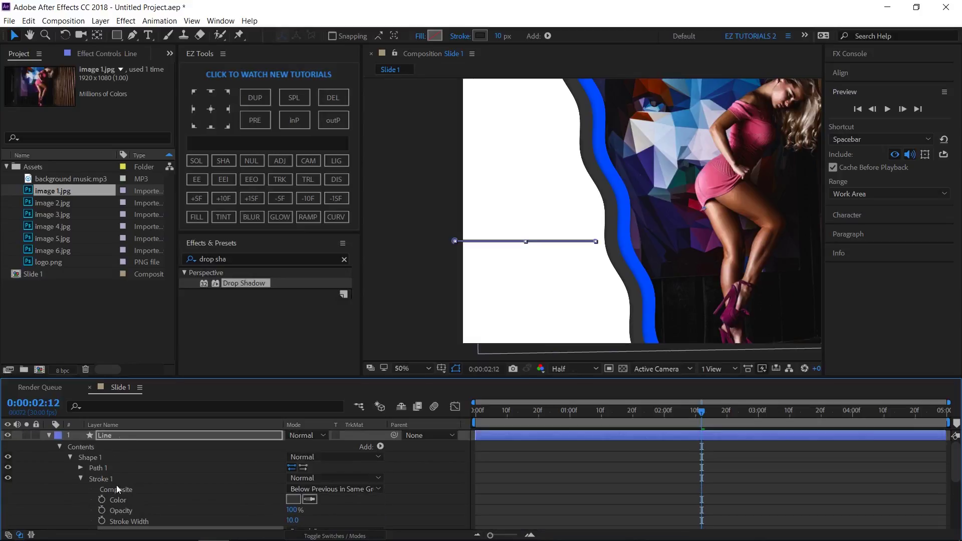
pyautogui.click(70, 457)
pyautogui.click(59, 447)
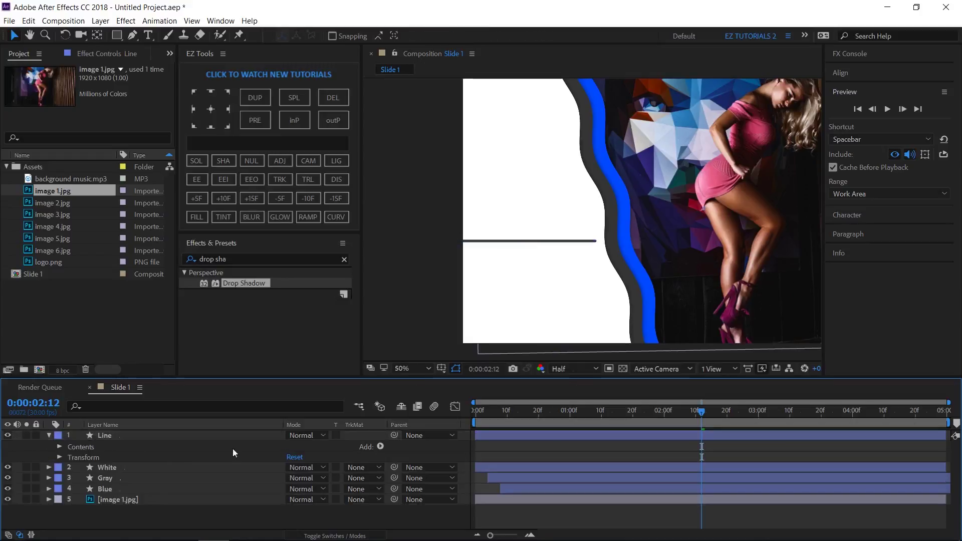
pyautogui.click(380, 447)
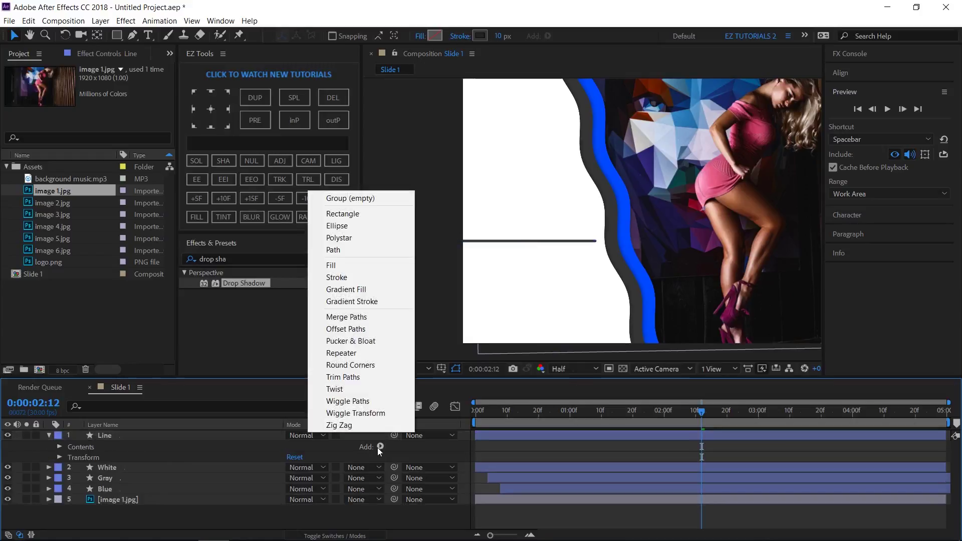
pyautogui.click(340, 377)
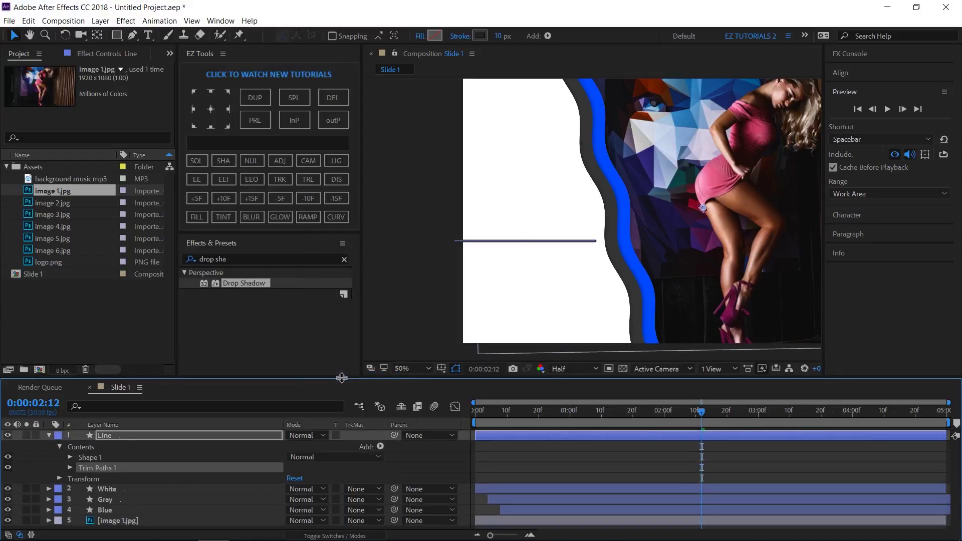
pyautogui.click(70, 468)
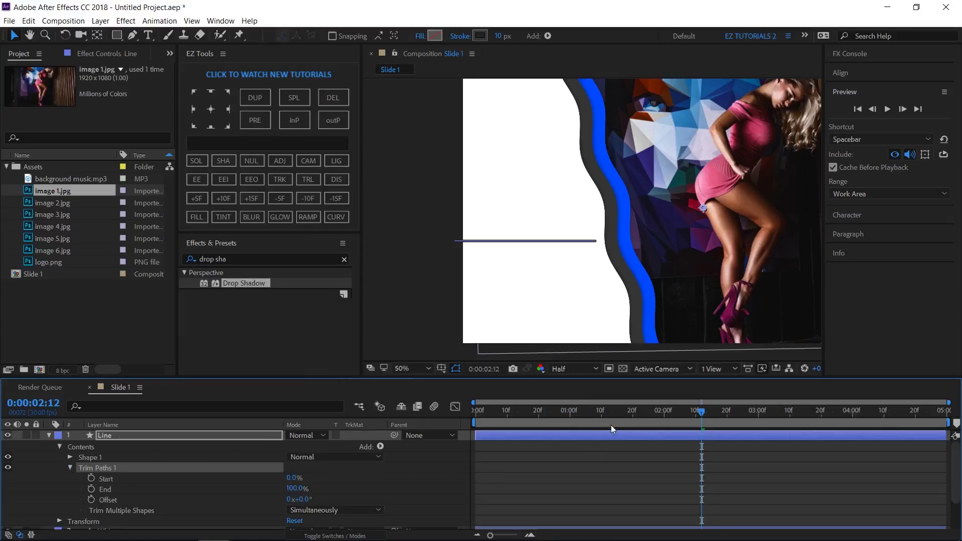
# - Keyframe the Line layer's Trim Paths End from 0% at 0:00:01:00 to 100% at 0:00:02:00
pyautogui.click(570, 420)
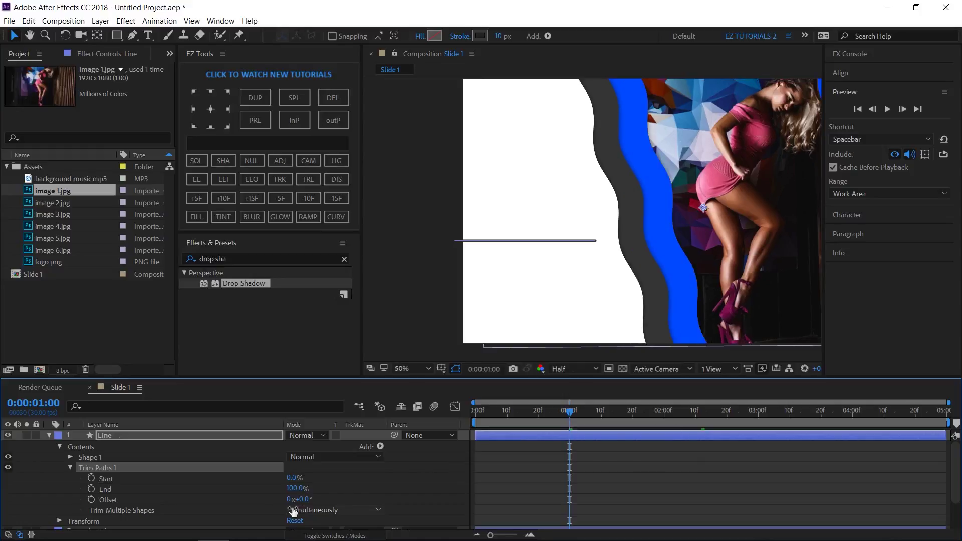
pyautogui.click(91, 489)
pyautogui.moveTo(292, 489); pyautogui.dragTo(157, 485)
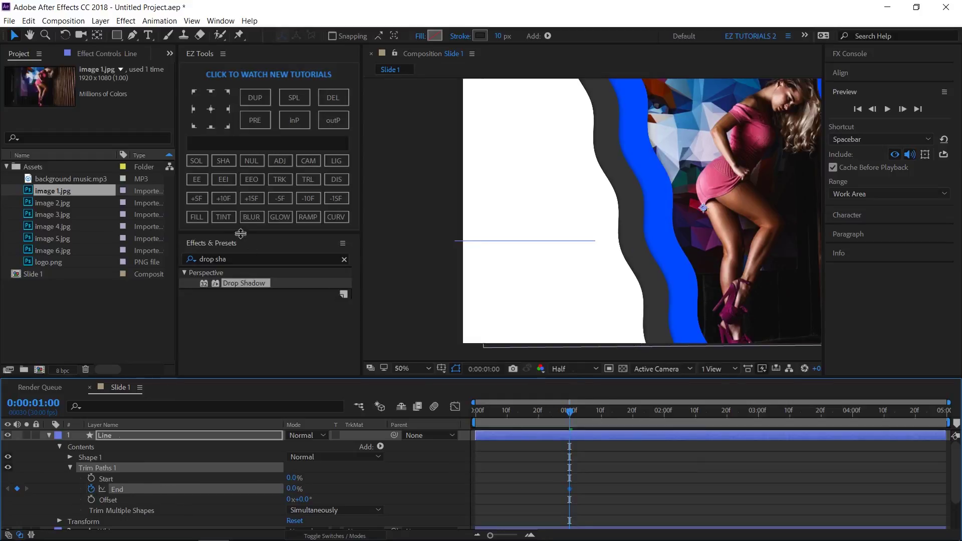
pyautogui.click(246, 200)
pyautogui.click(246, 200)
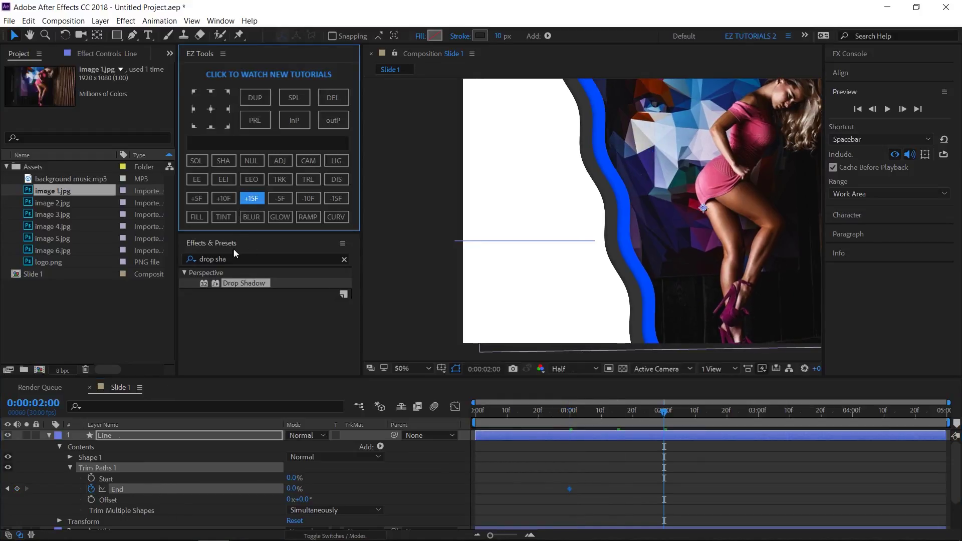
pyautogui.moveTo(293, 489); pyautogui.dragTo(386, 487)
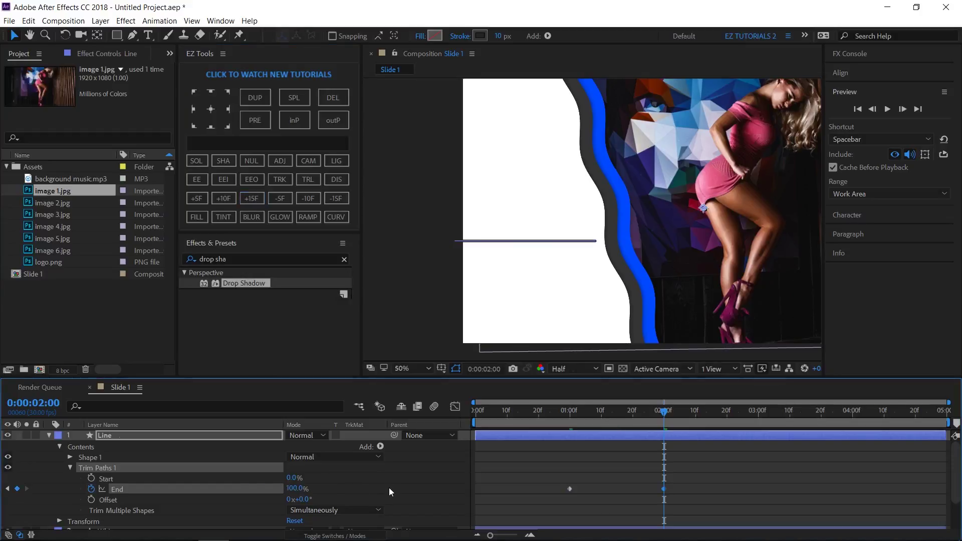
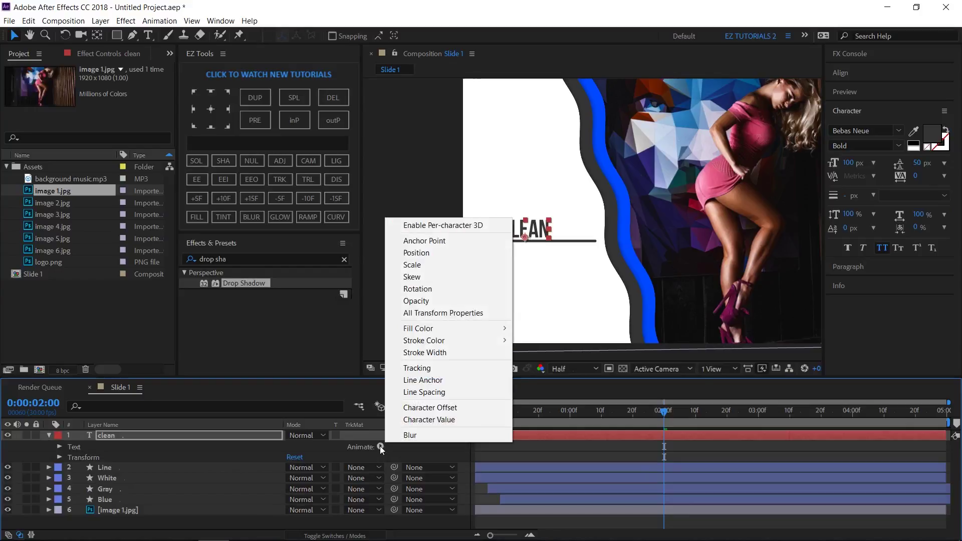
# - Add a Position animator of 0, 100 to the clean text layer and set its range selector's shape to Ramp Up
pyautogui.click(426, 253)
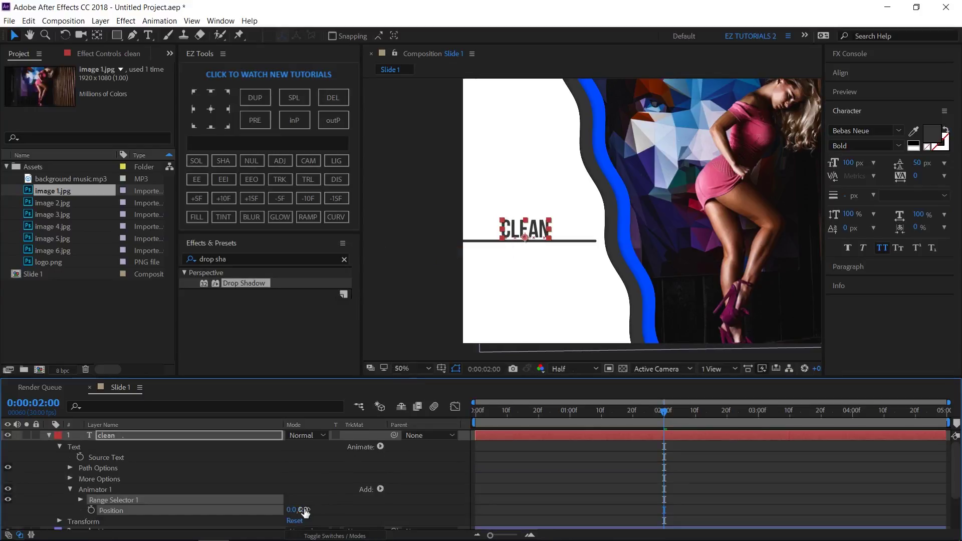
pyautogui.moveTo(303, 510); pyautogui.dragTo(358, 518)
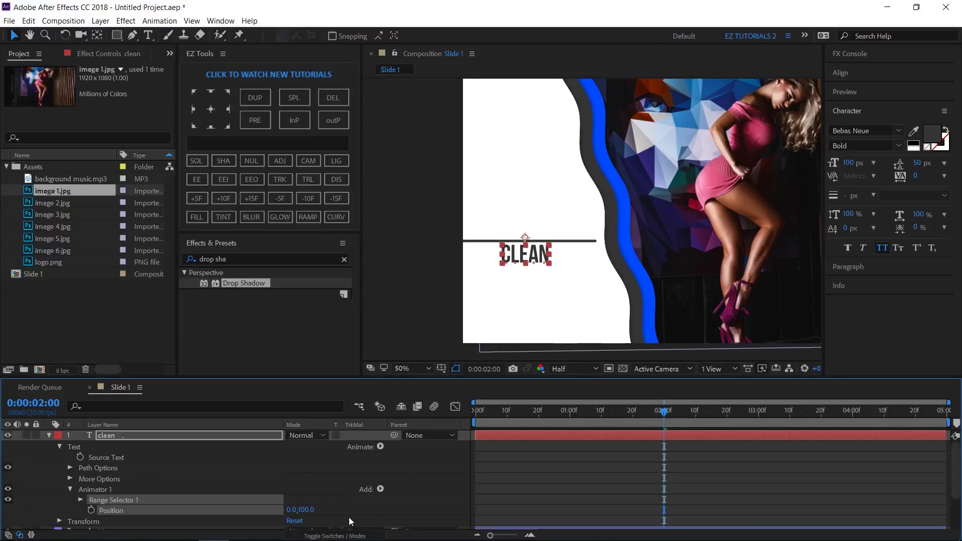
pyautogui.click(81, 500)
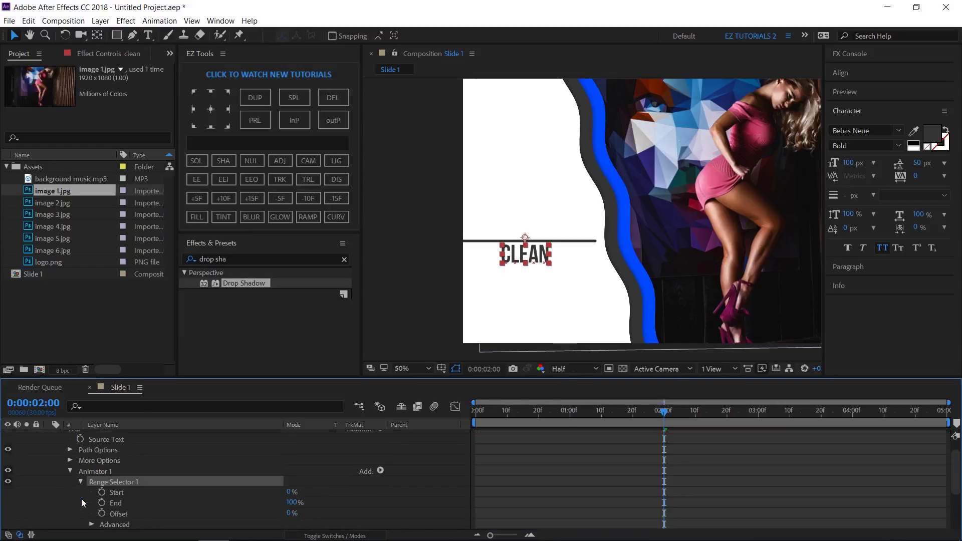
pyautogui.scroll(-2, 83, 498)
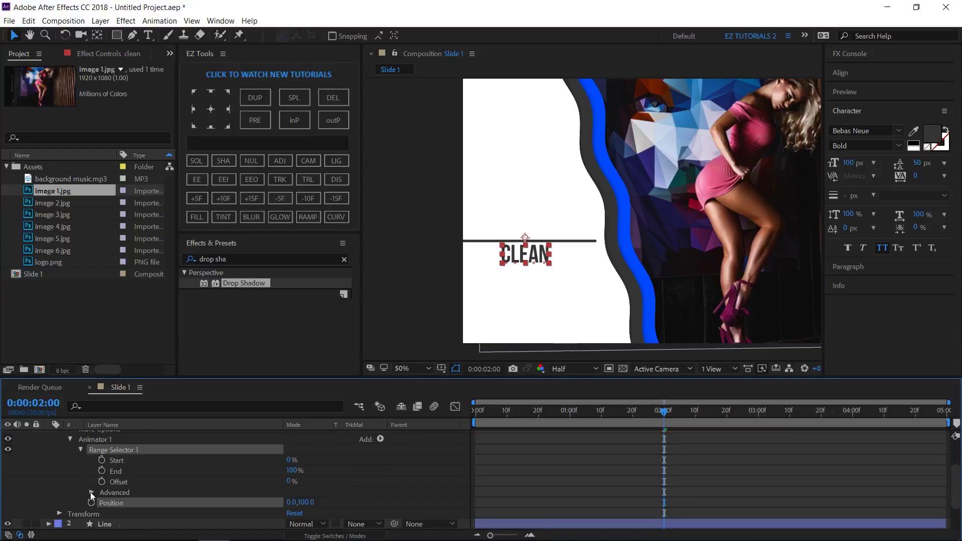
pyautogui.click(91, 493)
pyautogui.click(313, 490)
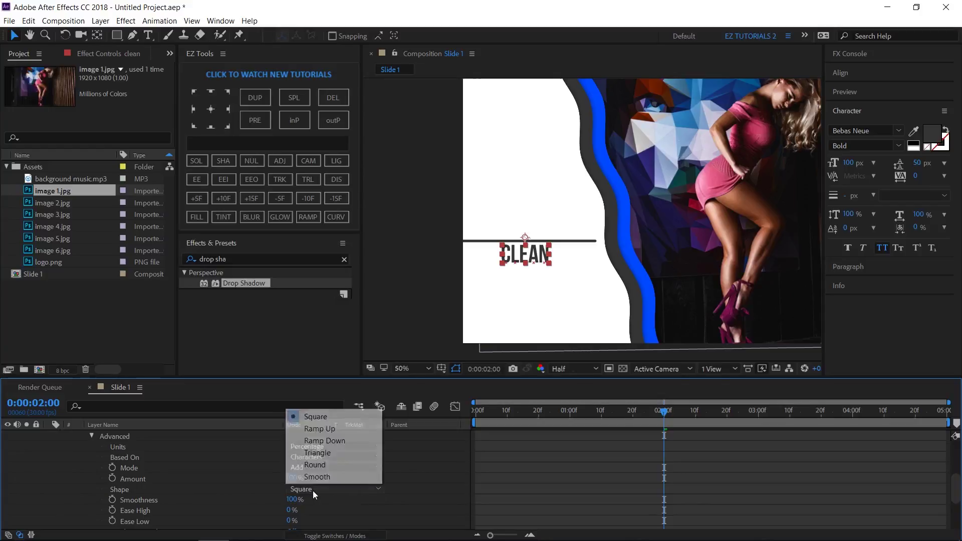
pyautogui.click(322, 430)
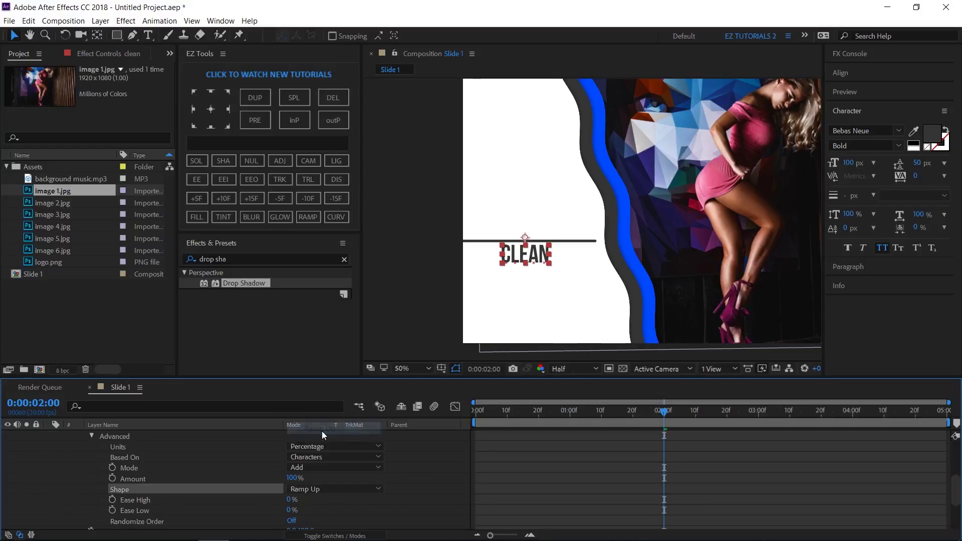
# - Keyframe the clean text's Range Selector 1 Offset from -100% at 0:00:01:10 to 100% at 0:00:02:10
pyautogui.scroll(2, 235, 470)
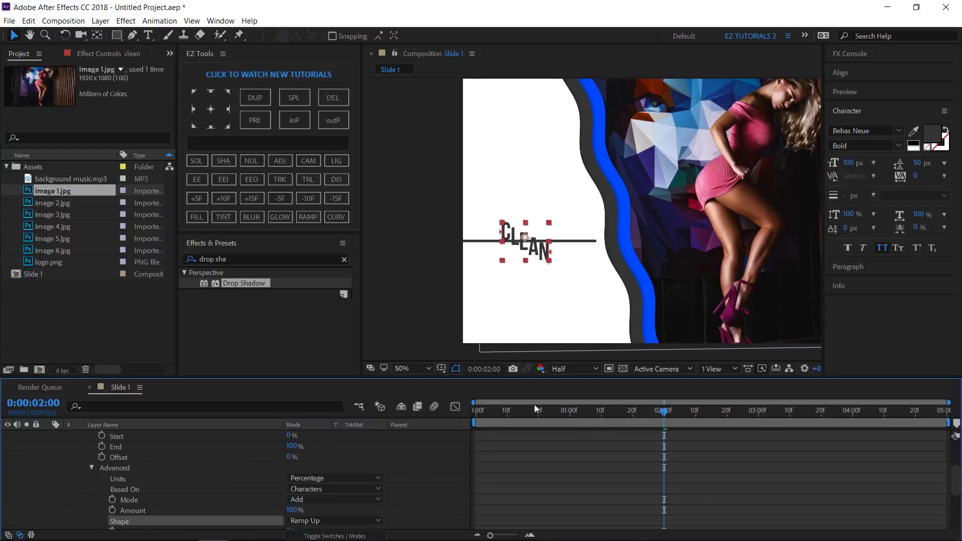
pyautogui.click(601, 416)
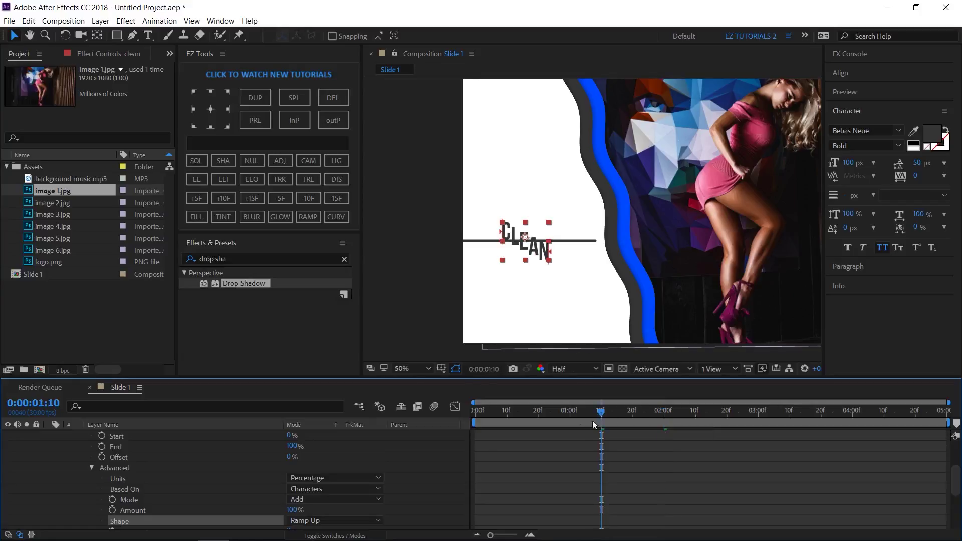
pyautogui.scroll(2, 232, 499)
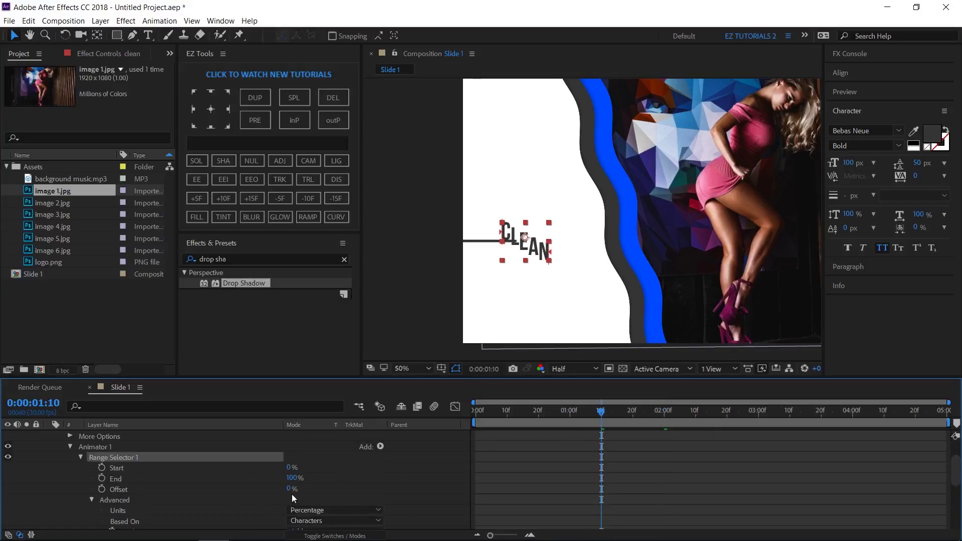
pyautogui.moveTo(290, 489); pyautogui.dragTo(197, 489)
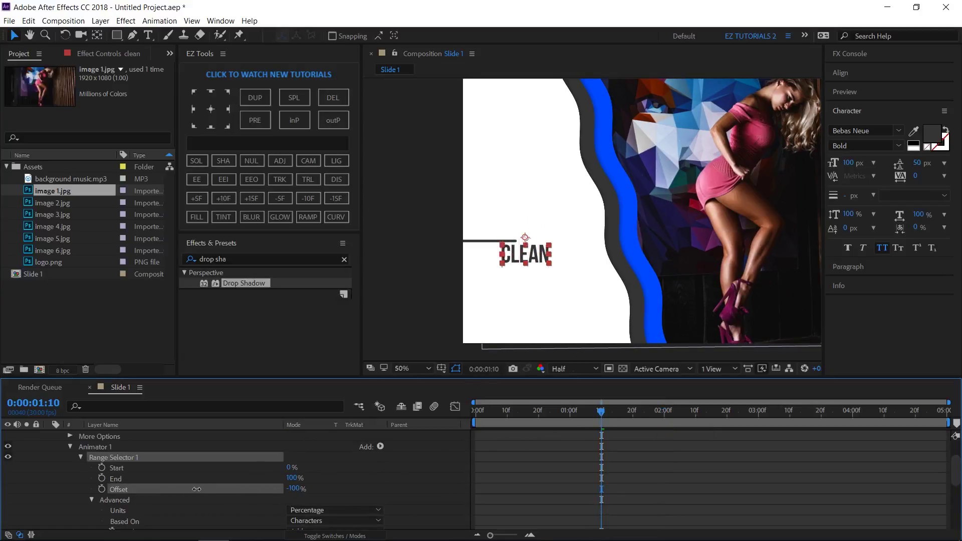
pyautogui.click(103, 490)
pyautogui.click(248, 199)
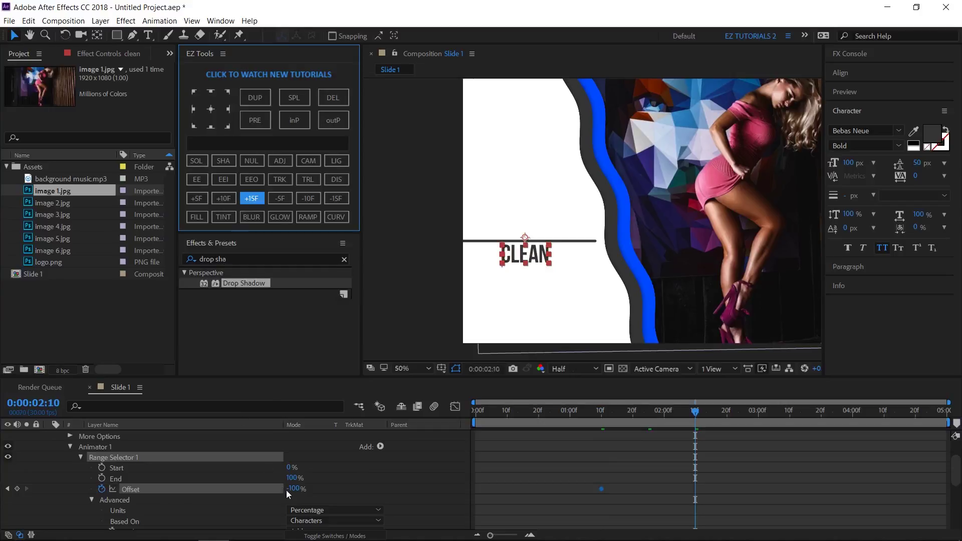
pyautogui.moveTo(297, 490); pyautogui.dragTo(435, 496)
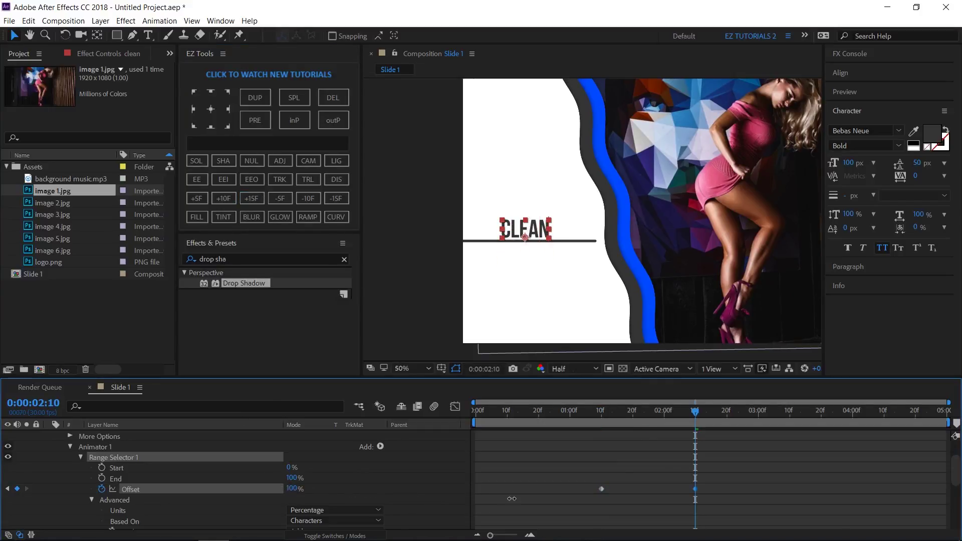
pyautogui.scroll(1, 49, 445)
pyautogui.click(49, 436)
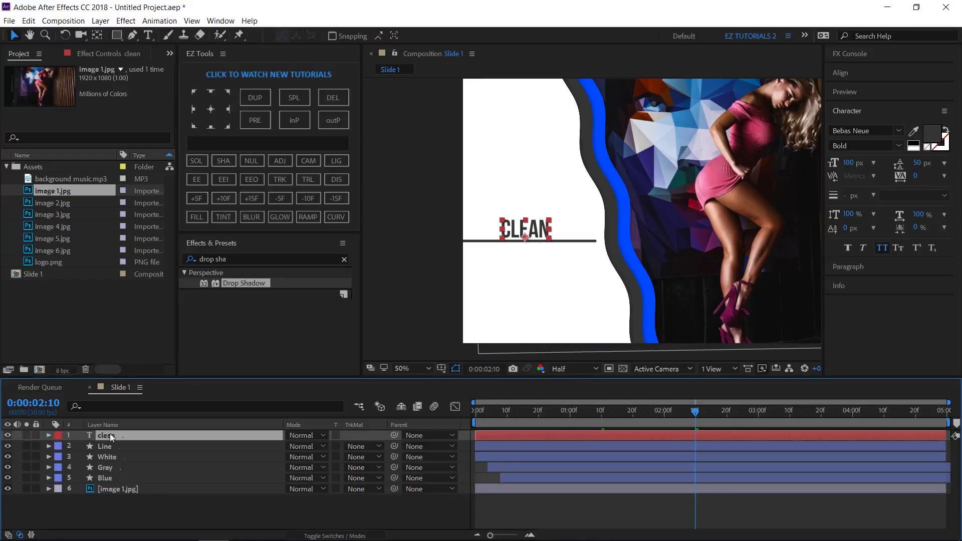
# - Draw a rectangular mask on the clean text layer, enclosing the word with its lower edge along the gray line
pyautogui.click(118, 35)
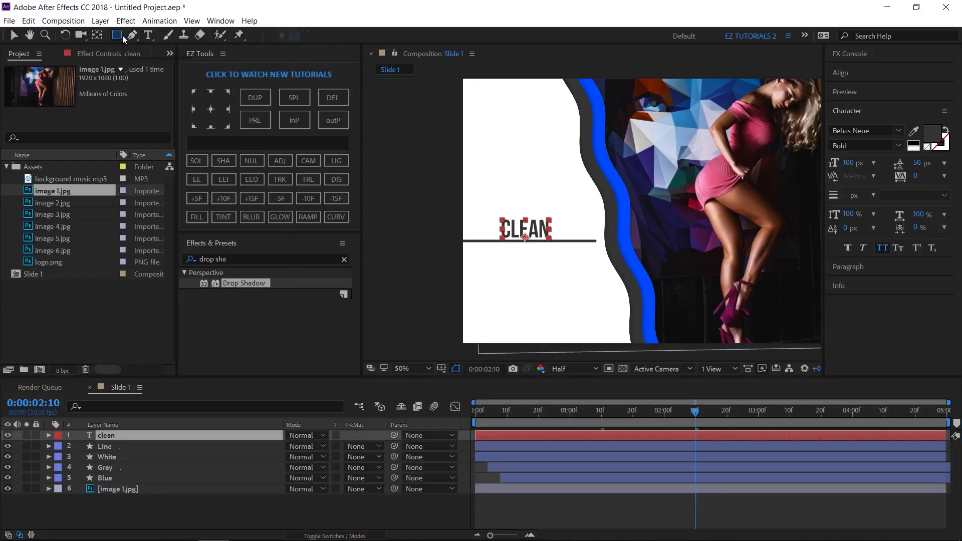
pyautogui.press('.')
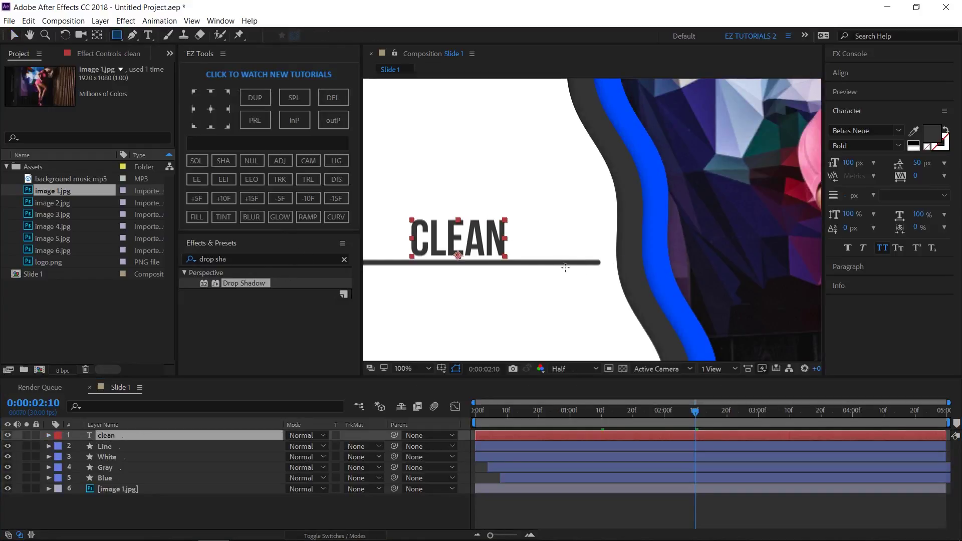
pyautogui.moveTo(538, 253); pyautogui.dragTo(630, 255)
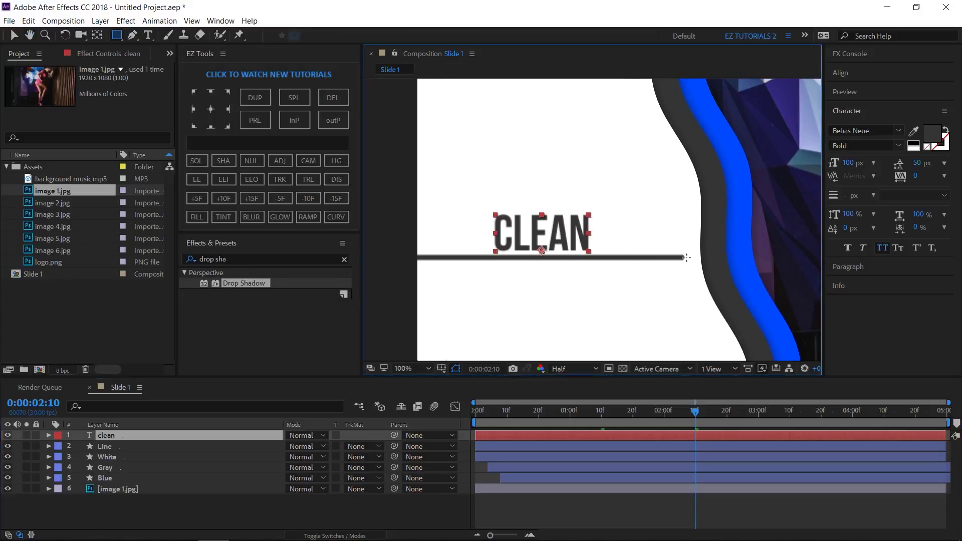
pyautogui.moveTo(687, 257); pyautogui.dragTo(380, 186)
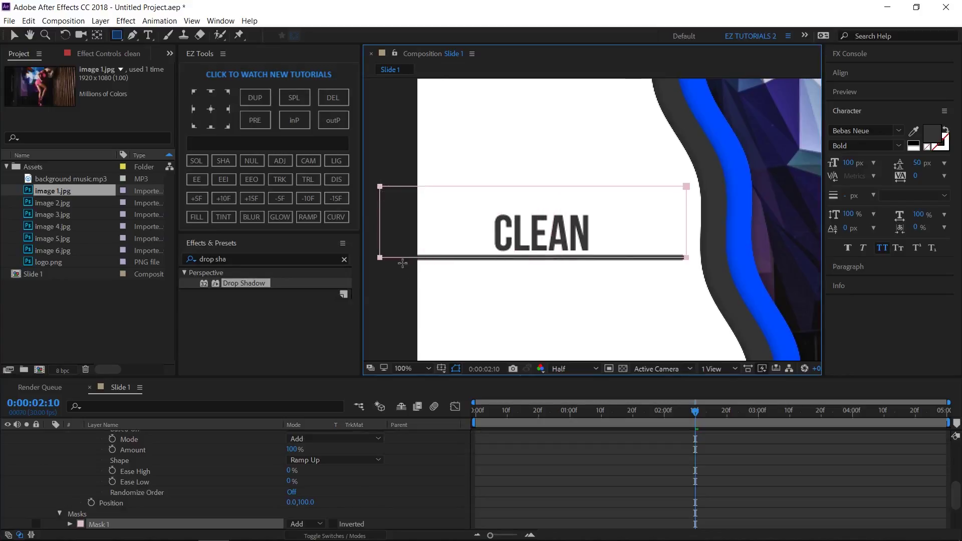
pyautogui.click(14, 35)
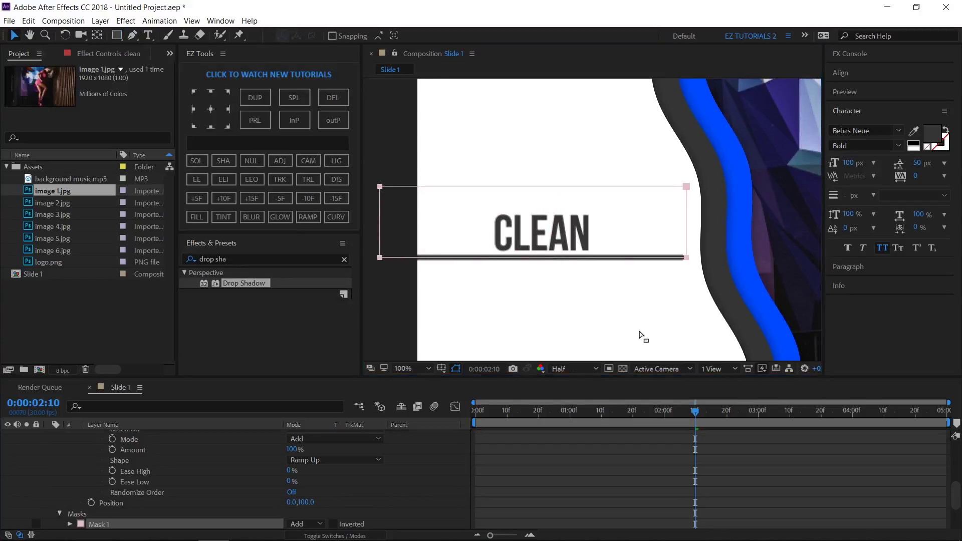
pyautogui.moveTo(695, 424); pyautogui.dragTo(718, 417)
pyautogui.scroll(3, 149, 471)
pyautogui.scroll(4, 149, 471)
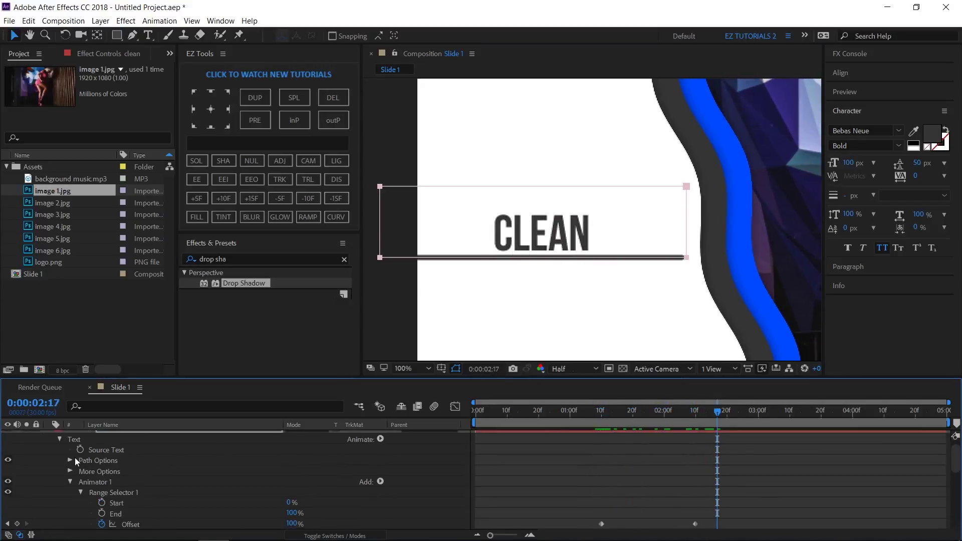
pyautogui.click(50, 435)
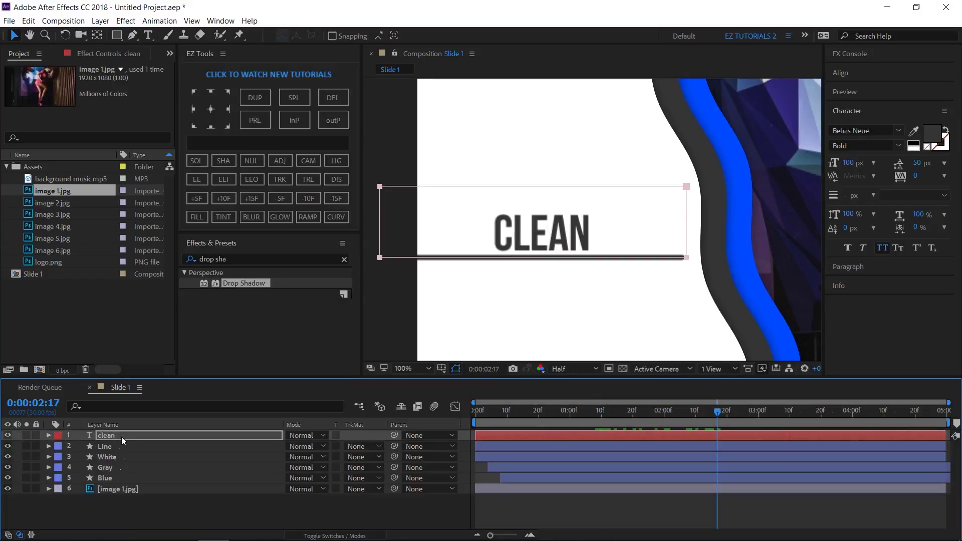
# - Duplicate the clean text layer and change the copy's text to slideshow
pyautogui.click(121, 437)
pyautogui.hotkey('ctrl', 'd')
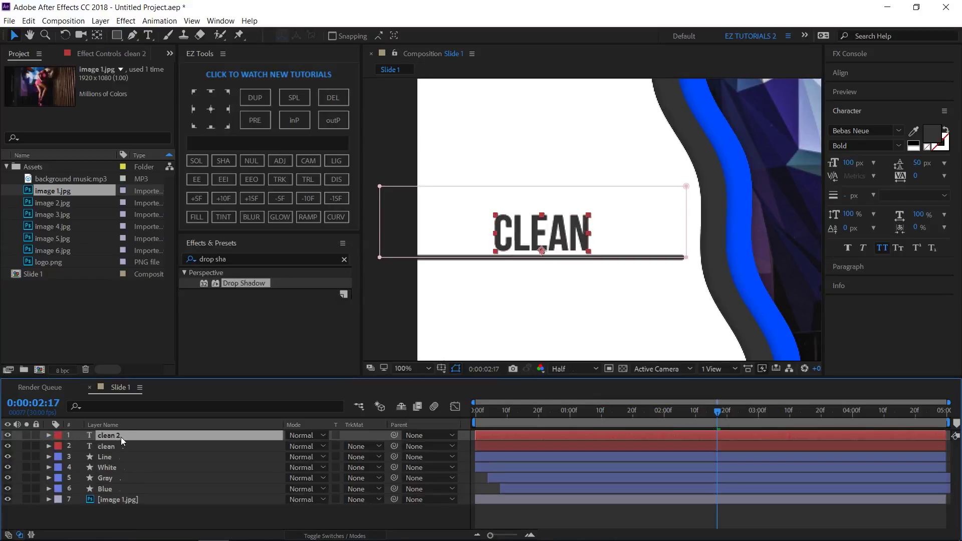
pyautogui.doubleClick(121, 437)
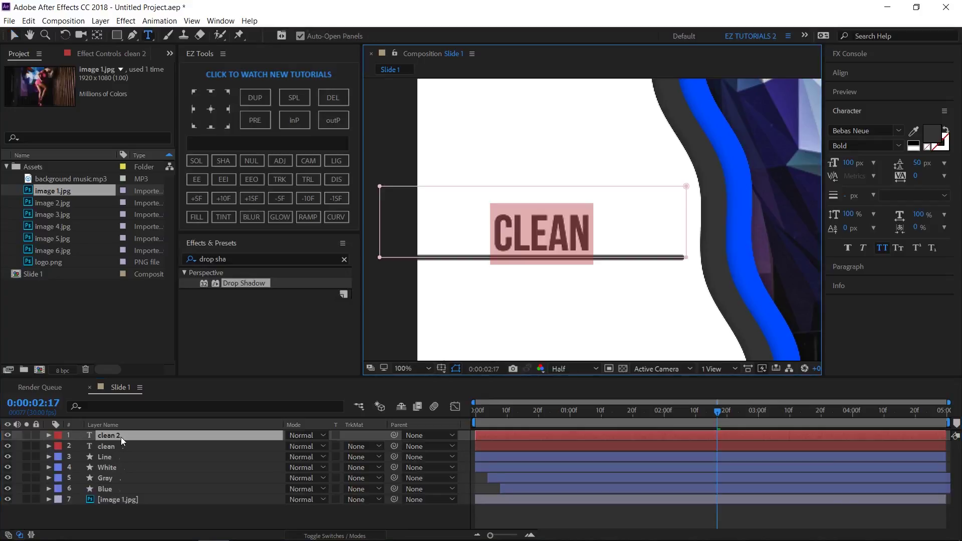
pyautogui.write('sl')
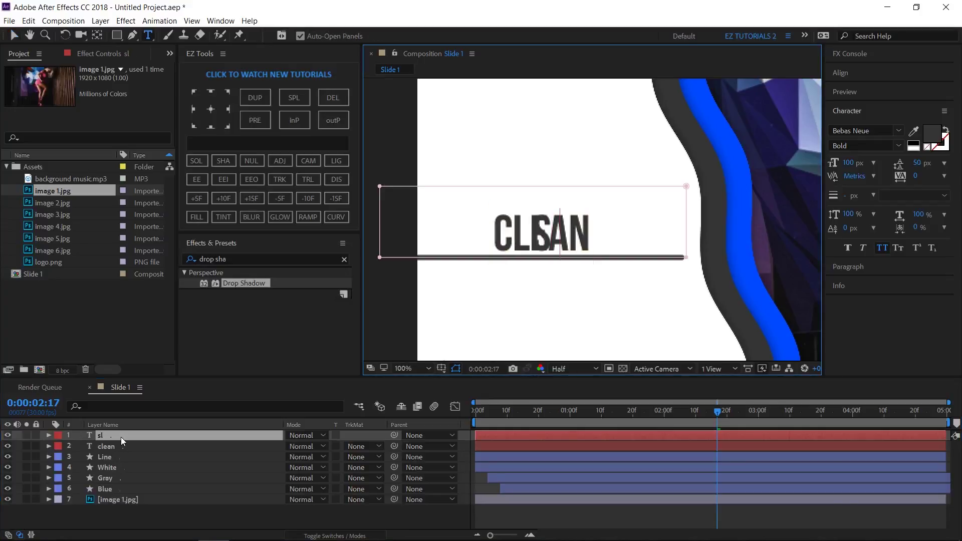
pyautogui.write('idesshow')
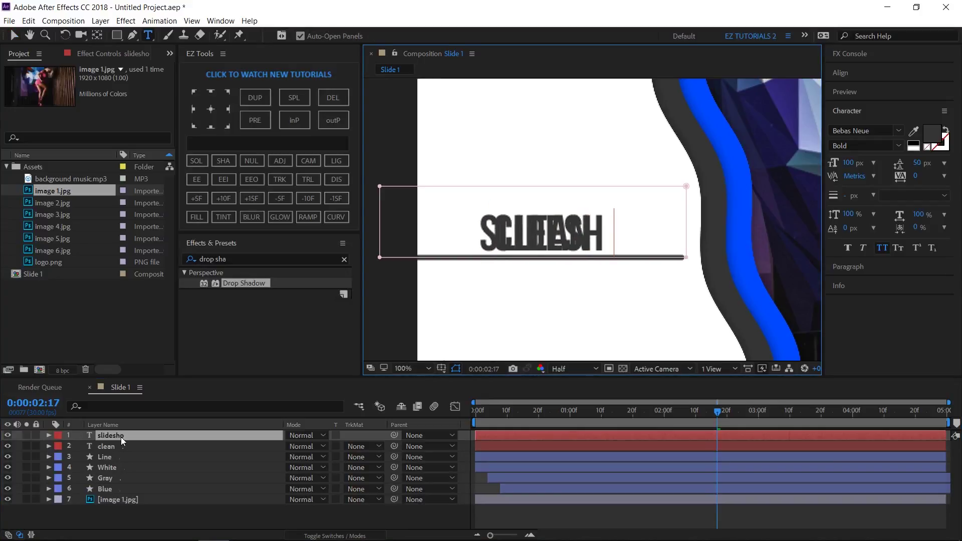
pyautogui.click(97, 435)
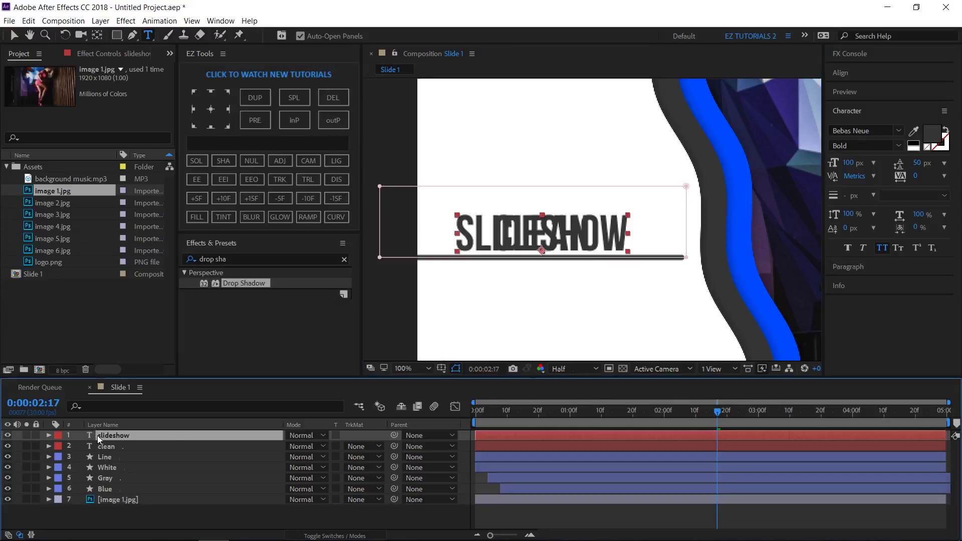
# - Recolor the slideshow text with the wavy stripe's blue and move it below the gray line to position 248, 757
pyautogui.click(914, 132)
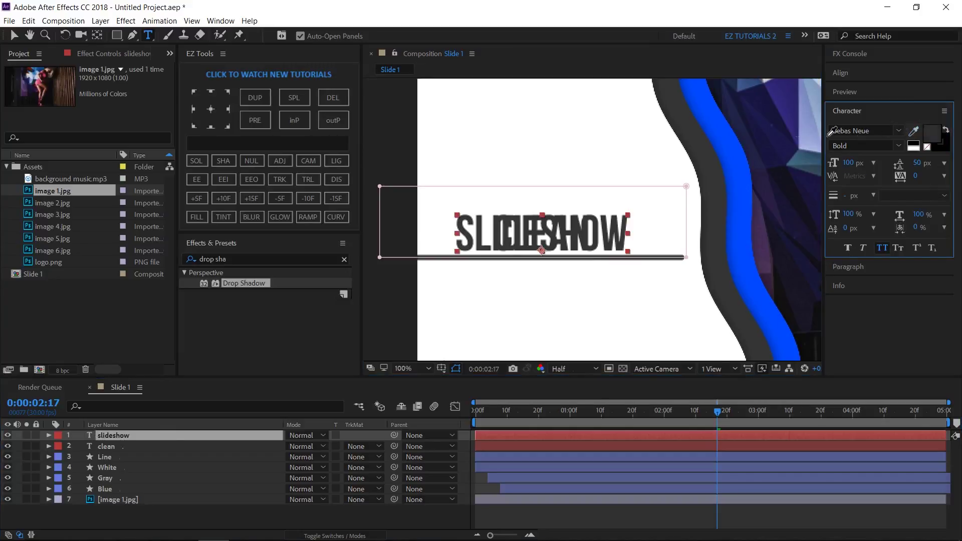
pyautogui.click(737, 156)
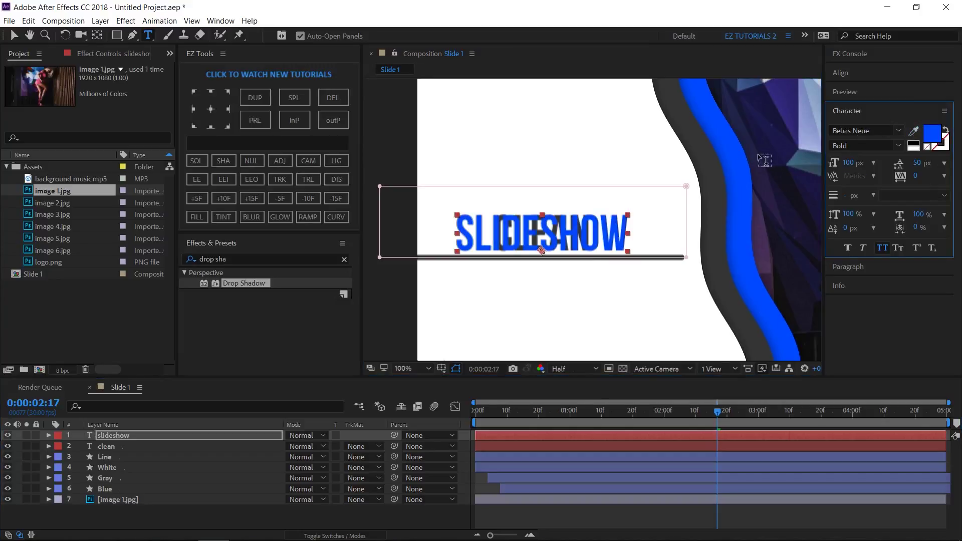
pyautogui.click(166, 436)
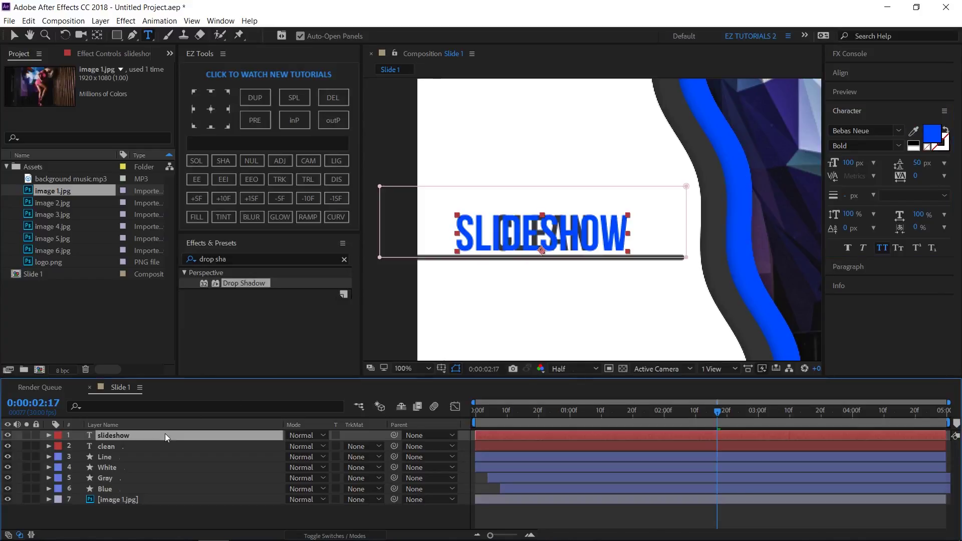
pyautogui.press('p')
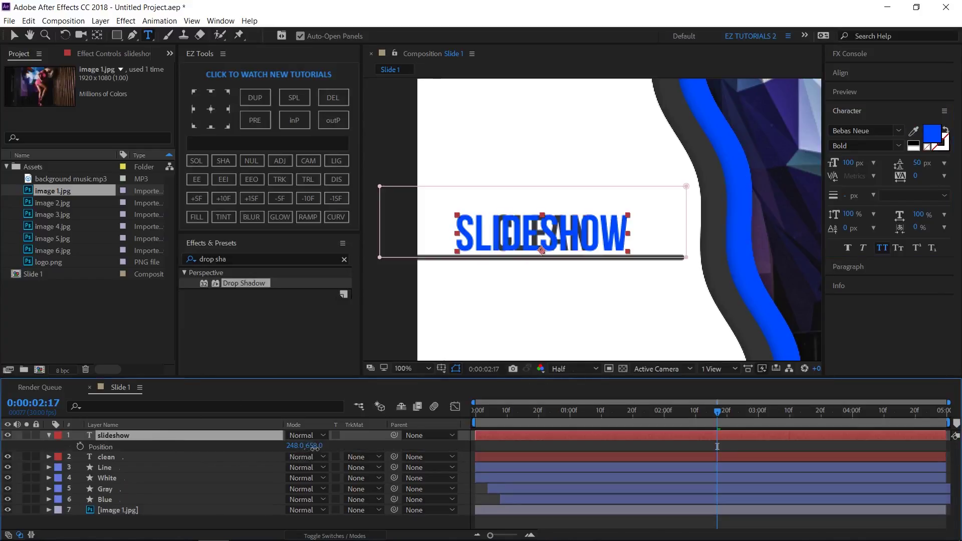
pyautogui.moveTo(315, 448); pyautogui.dragTo(370, 456)
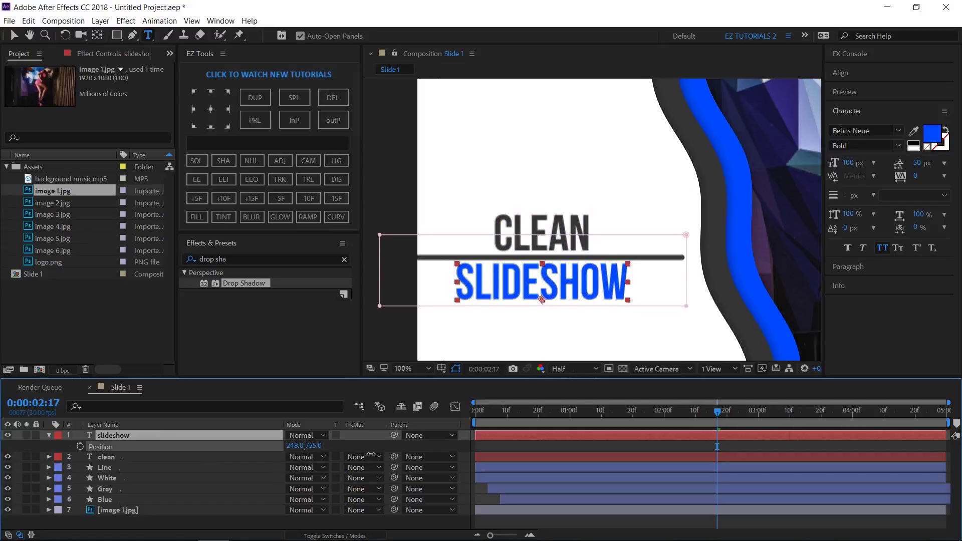
pyautogui.press('Up')
pyautogui.press('Return')
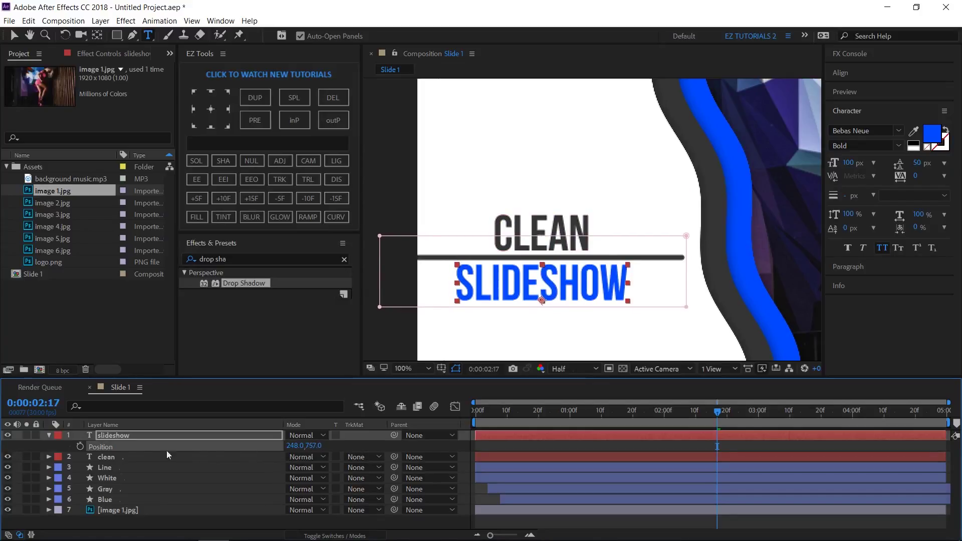
# - Set the Position value of the slideshow layer's text Animator 1 to 0, -100
pyautogui.doubleClick(49, 437)
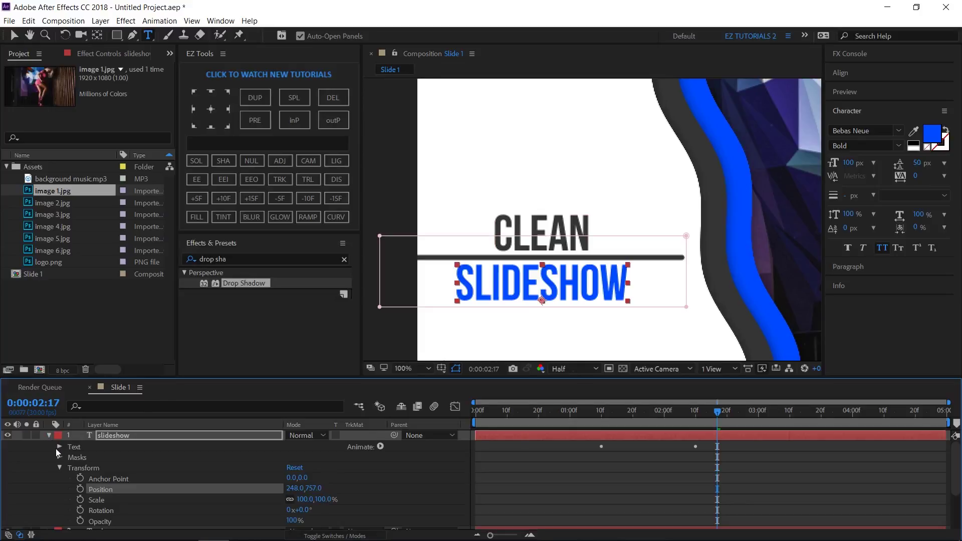
pyautogui.click(60, 447)
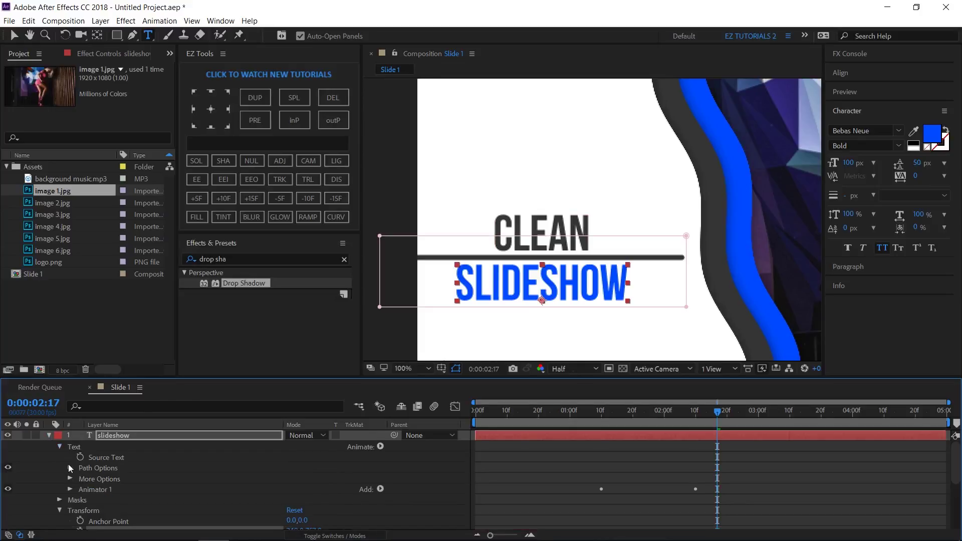
pyautogui.click(70, 489)
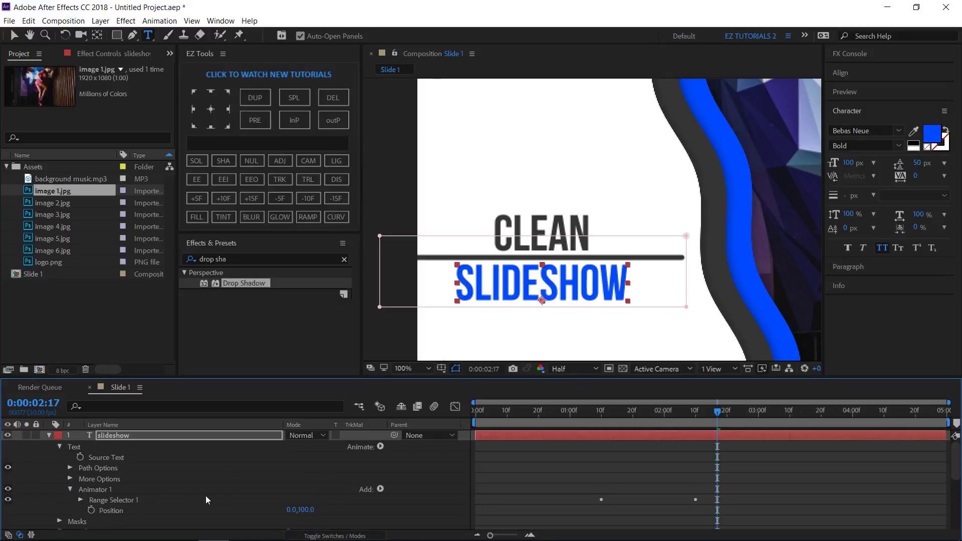
pyautogui.scroll(-2, 213, 494)
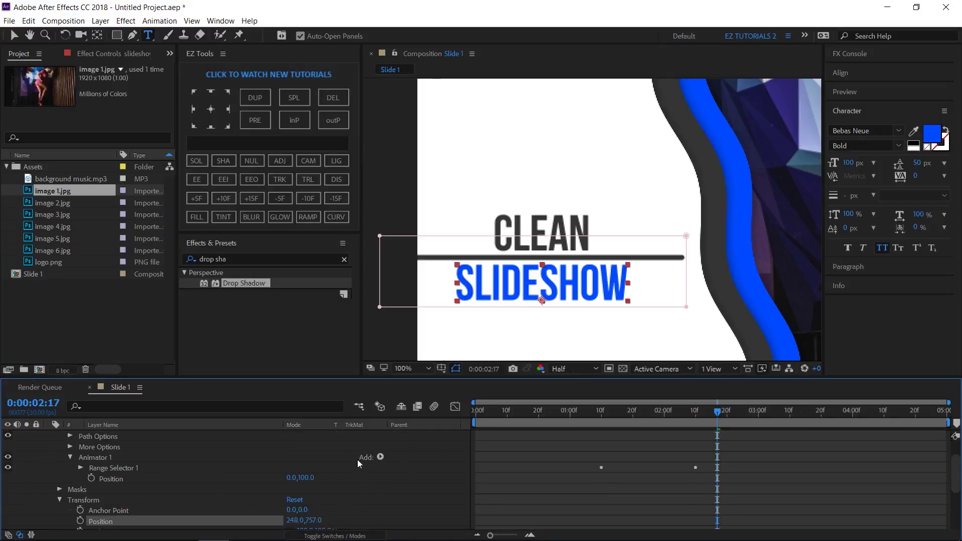
pyautogui.click(306, 479)
pyautogui.write('-100')
pyautogui.press('Return')
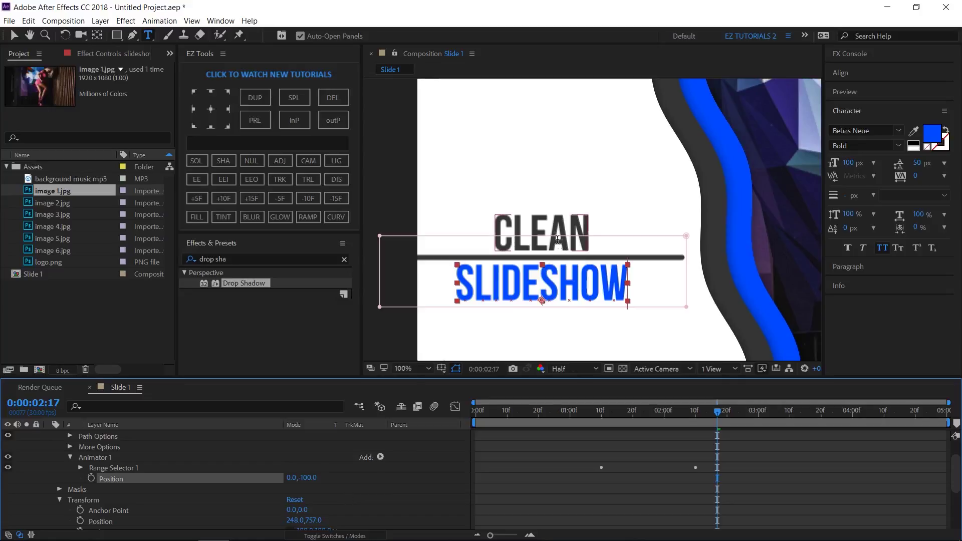
# - Lower the upper edge of the slideshow layer's mask to the gray line and check the text animation around 0:00:02:04
pyautogui.press('v')
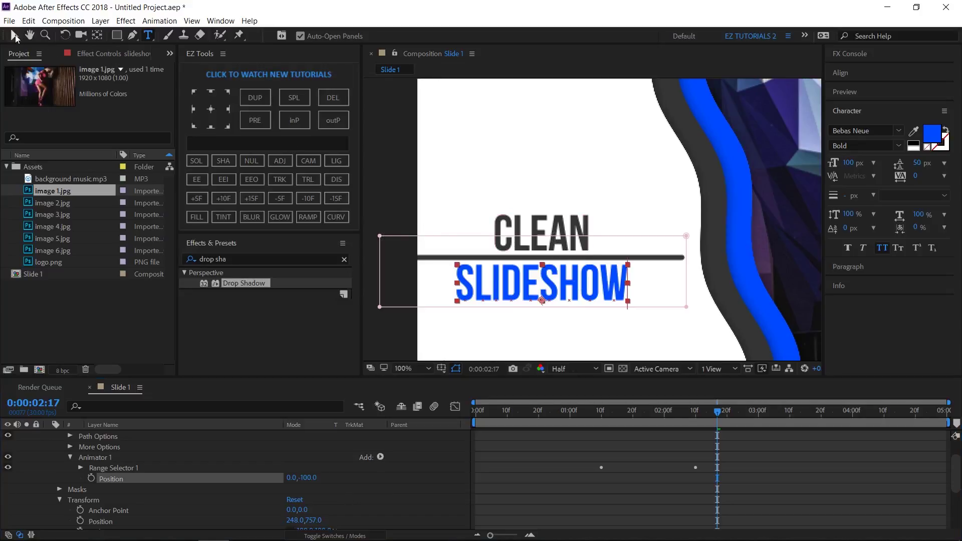
pyautogui.moveTo(486, 233); pyautogui.dragTo(487, 260)
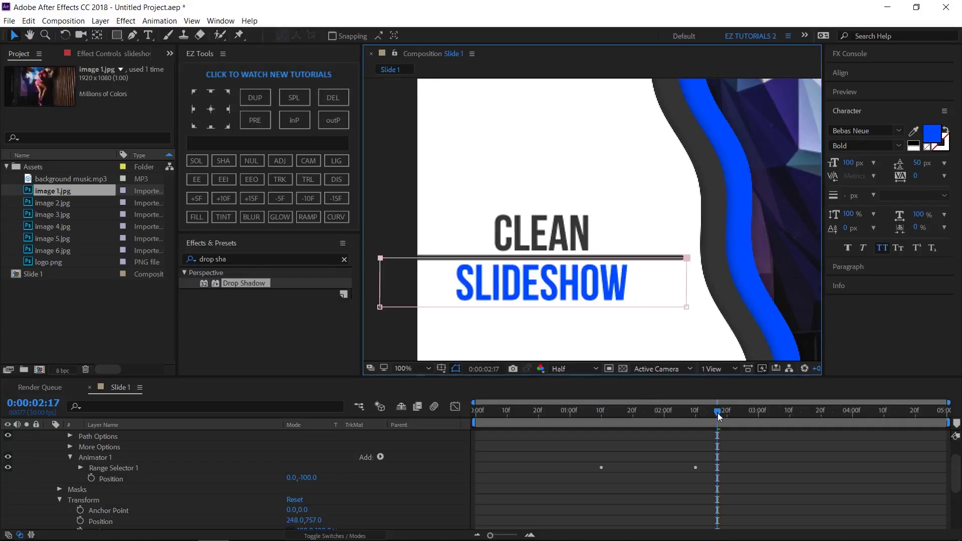
pyautogui.moveTo(717, 412); pyautogui.dragTo(677, 416)
pyautogui.scroll(3, 101, 480)
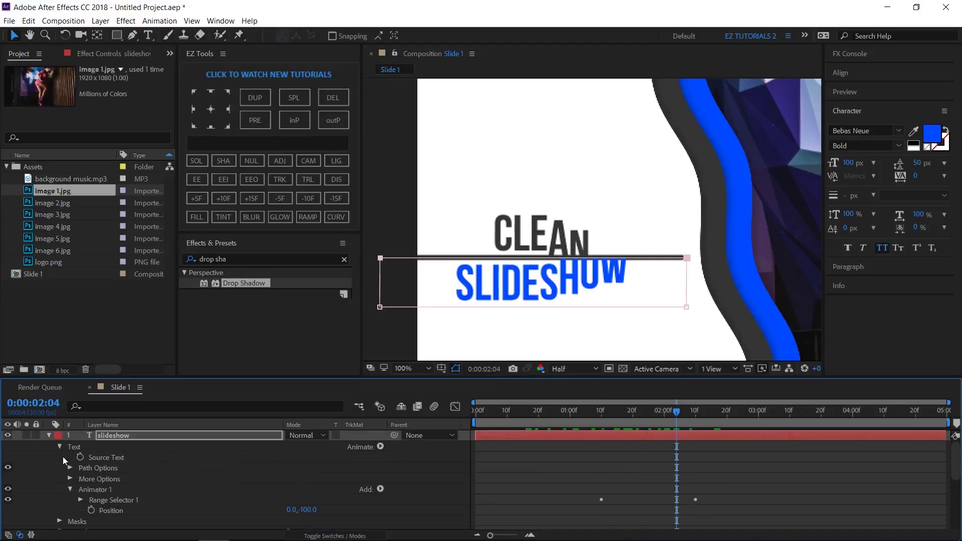
pyautogui.click(49, 435)
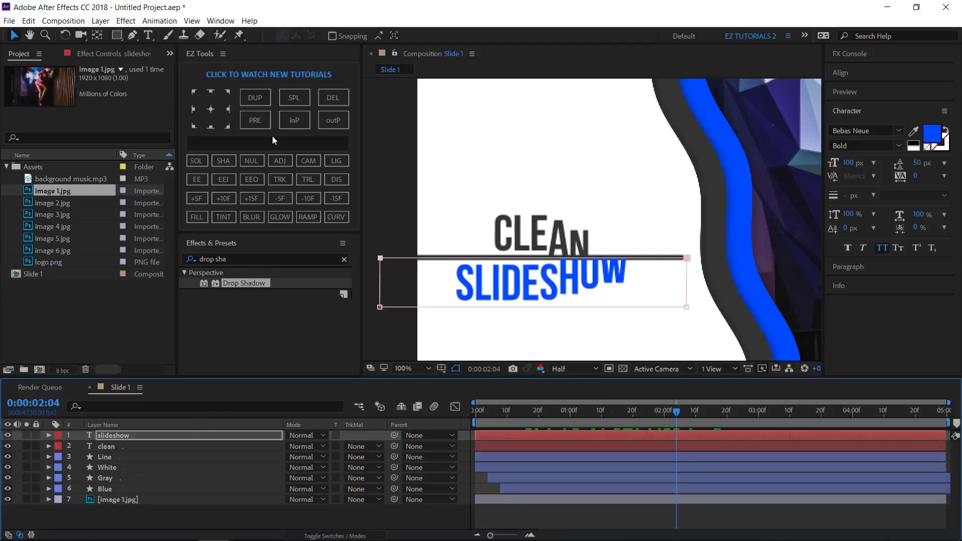
# - Add an adjustment layer above the slideshow layer and rename it Glass
pyautogui.click(279, 160)
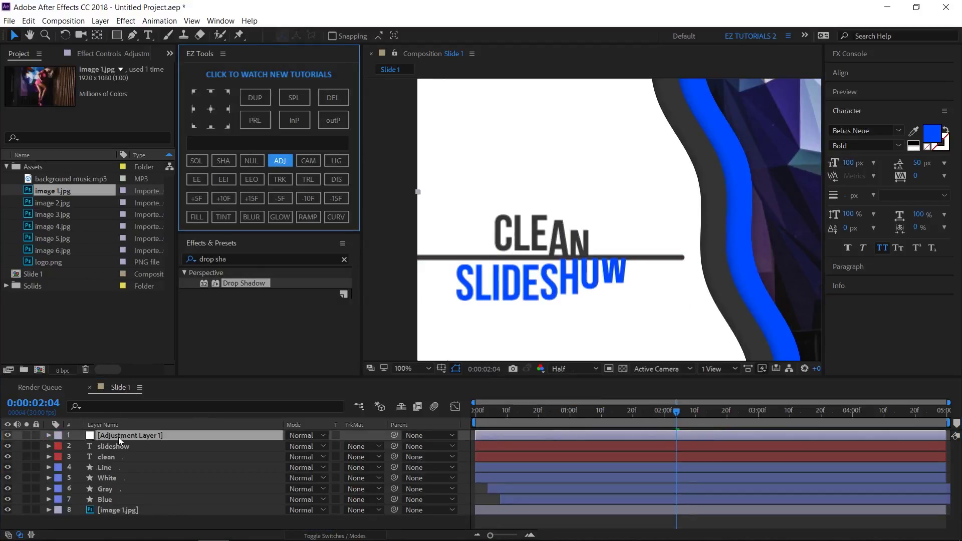
pyautogui.press('Return')
pyautogui.write('G')
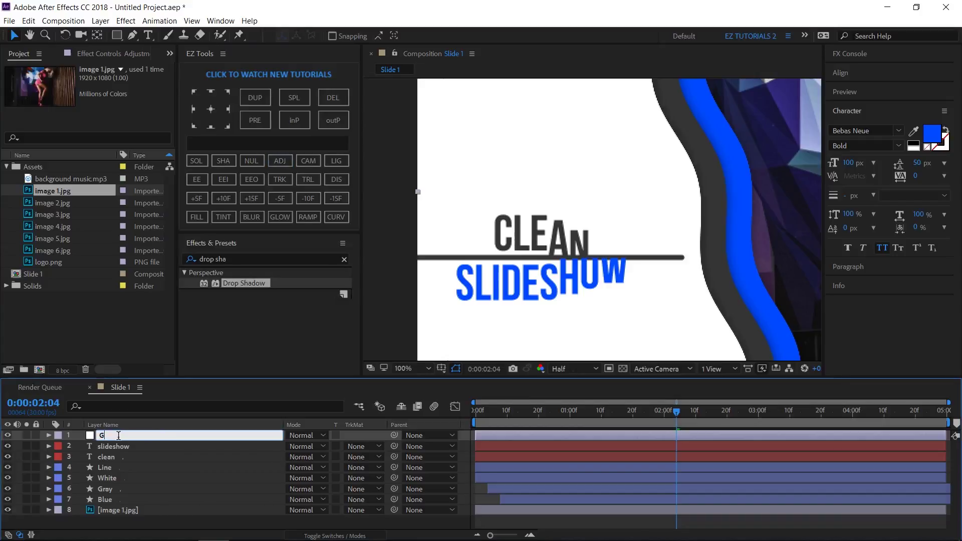
pyautogui.write('lass')
pyautogui.press('Return')
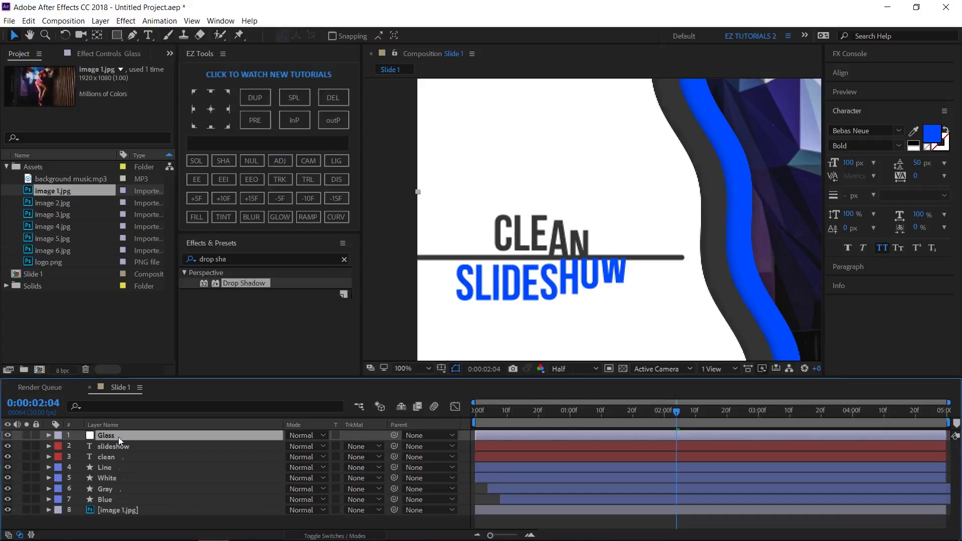
# - Set the Glass layer's scale to 20% horizontally and 200% vertically
pyautogui.press('s')
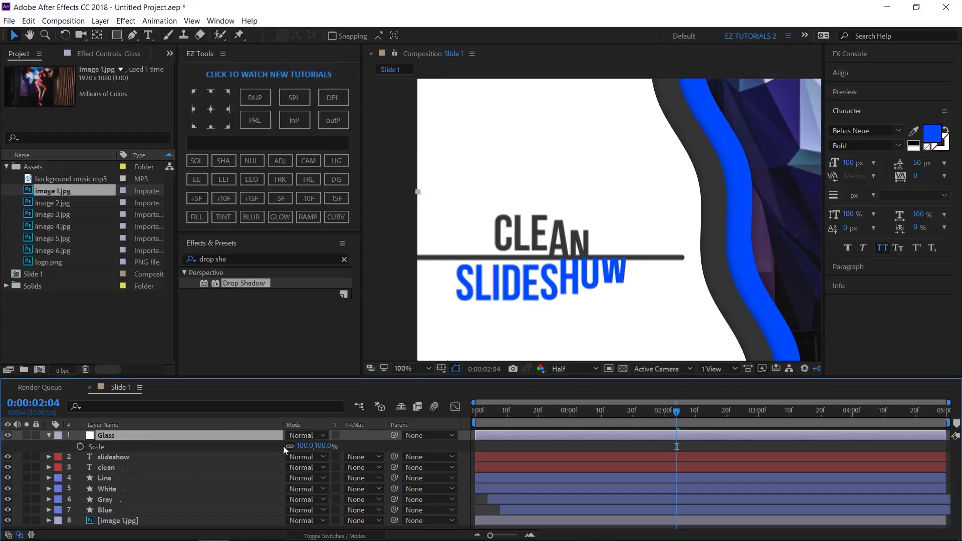
pyautogui.click(301, 446)
pyautogui.write('20')
pyautogui.press('Tab')
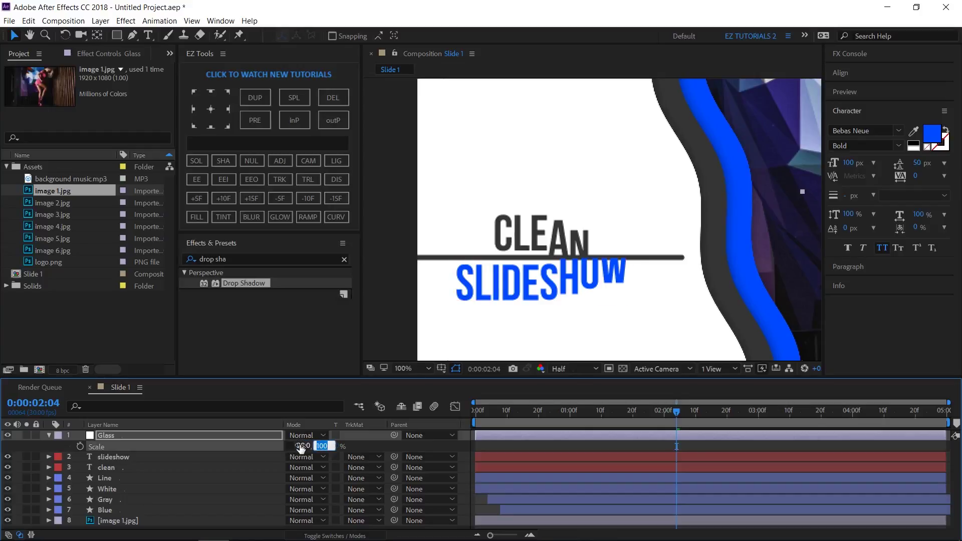
pyautogui.write('200')
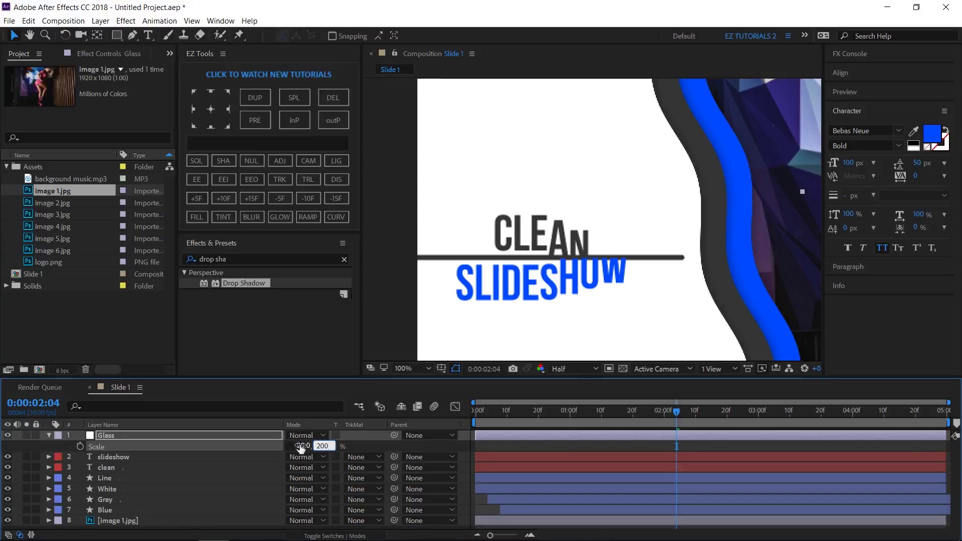
pyautogui.press('Return')
# - Rotate the Glass layer to -15°
pyautogui.click(254, 436)
pyautogui.press('r')
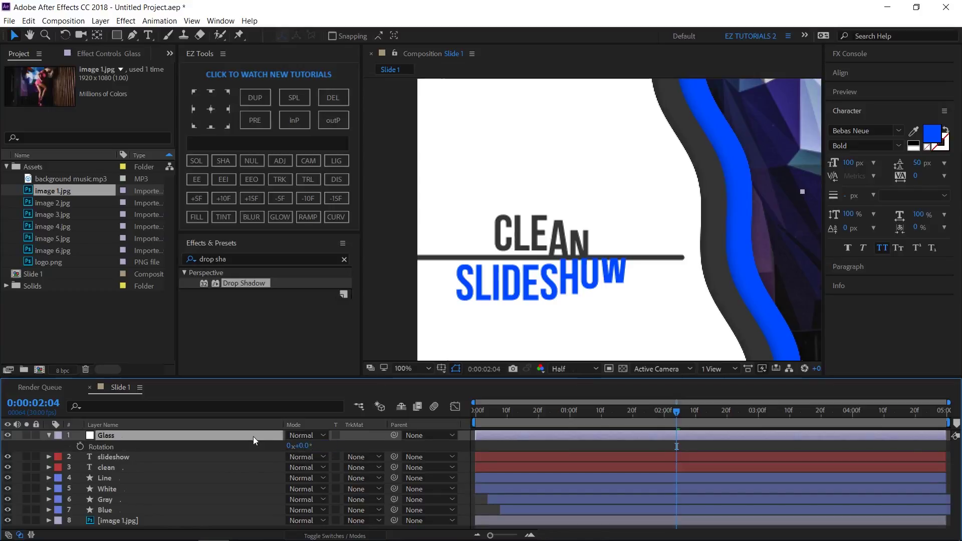
pyautogui.click(302, 446)
pyautogui.write('-15')
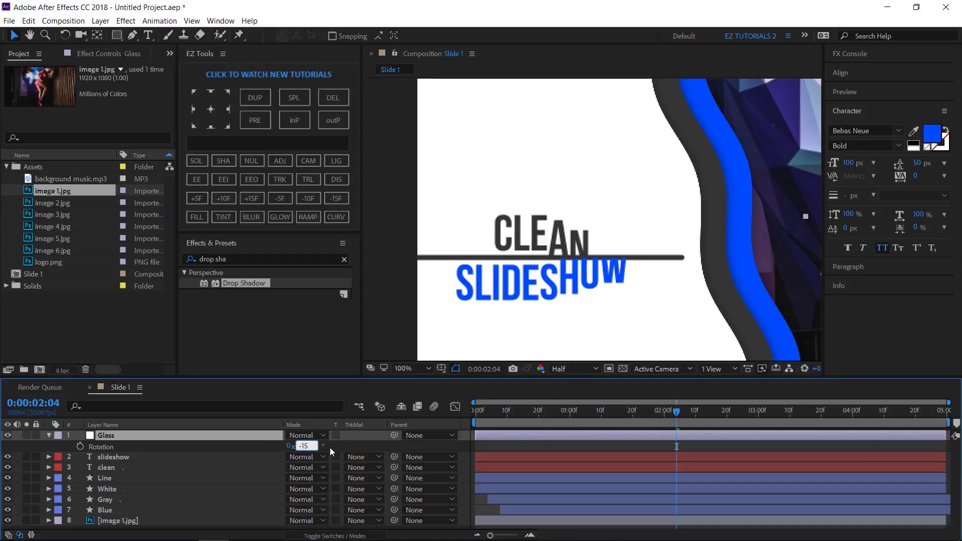
pyautogui.press('Return')
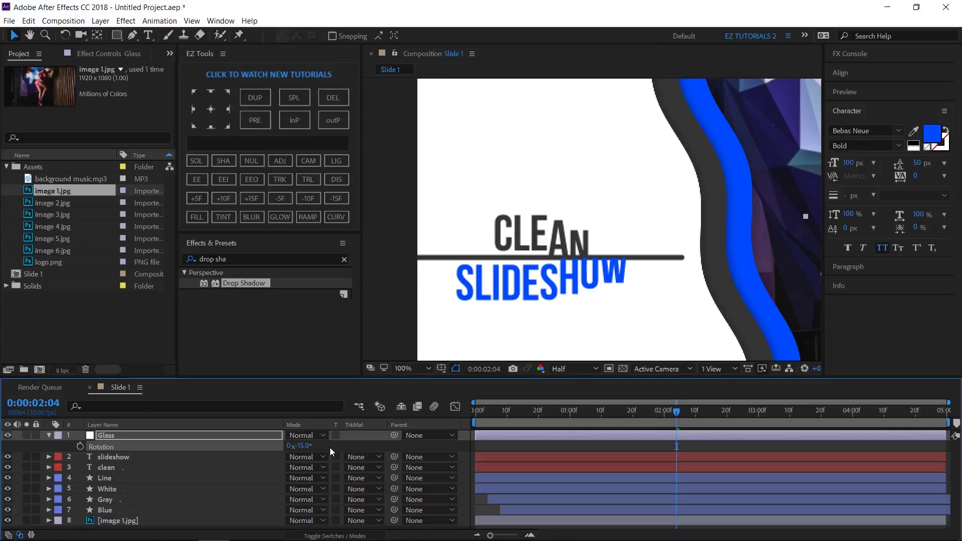
# - Add a Position keyframe of -400, 540 to the Glass layer and place it at 0:00:01:15
pyautogui.press('p')
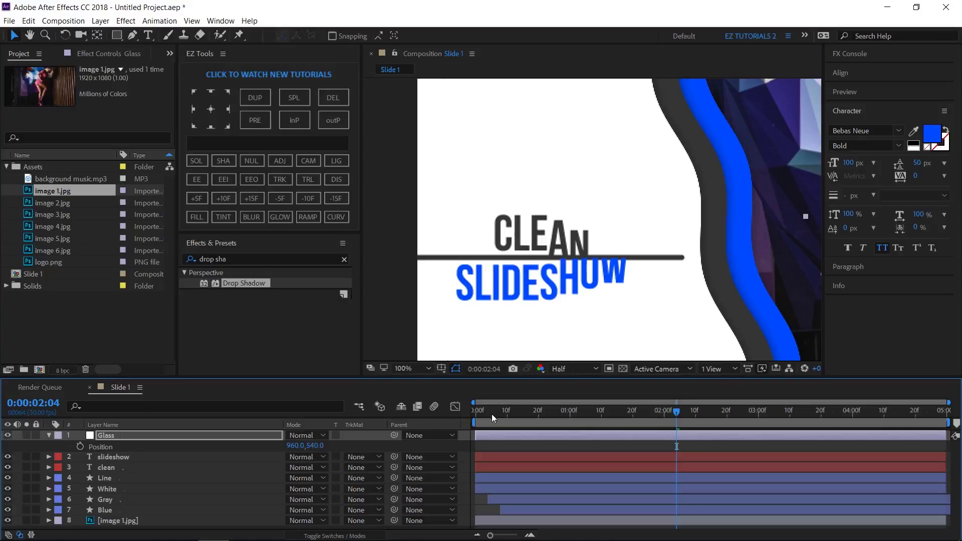
pyautogui.click(498, 411)
pyautogui.moveTo(499, 411); pyautogui.dragTo(466, 409)
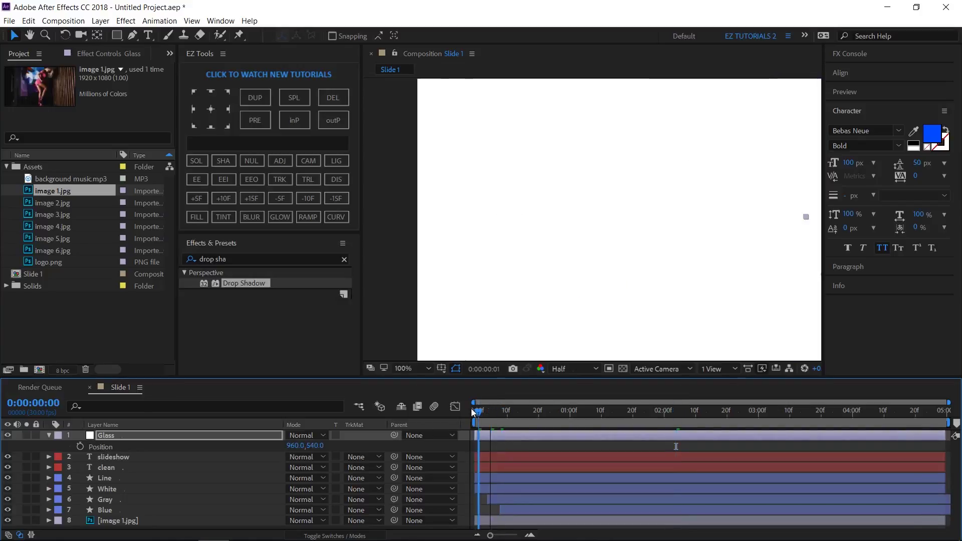
pyautogui.click(79, 447)
pyautogui.click(288, 446)
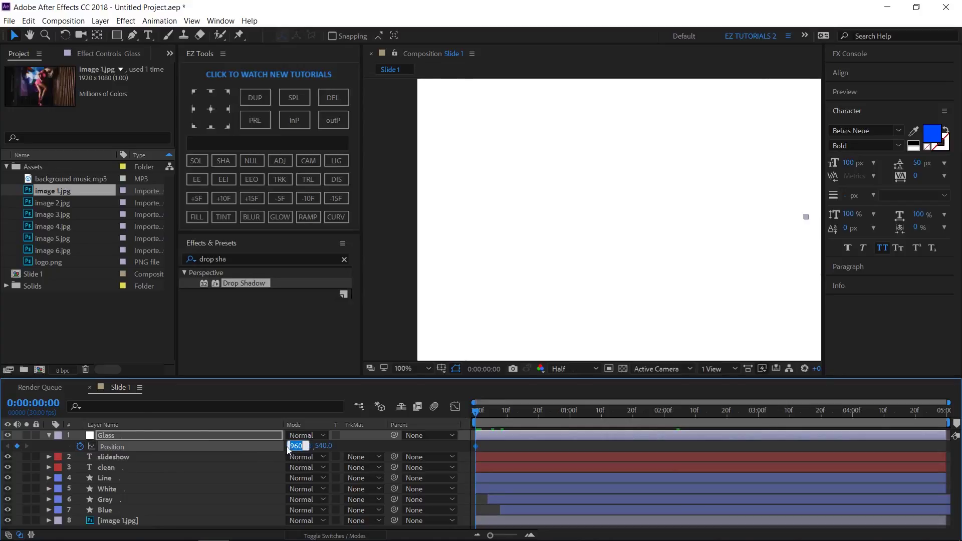
pyautogui.write('-400')
pyautogui.press('Return')
pyautogui.moveTo(552, 448); pyautogui.dragTo(616, 445)
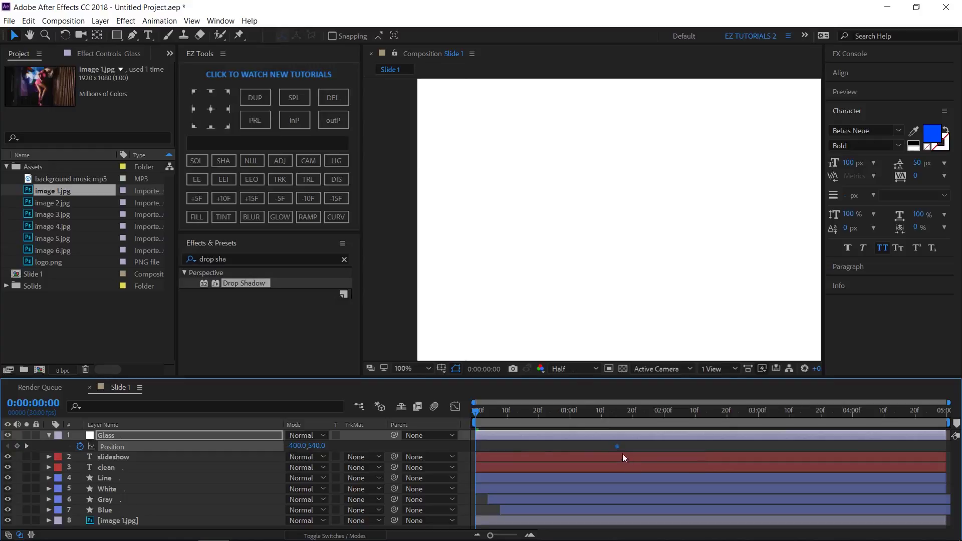
# - Add a second Position keyframe of 2280, 540 to the Glass layer at 0:00:02:15
pyautogui.moveTo(476, 413); pyautogui.dragTo(713, 418)
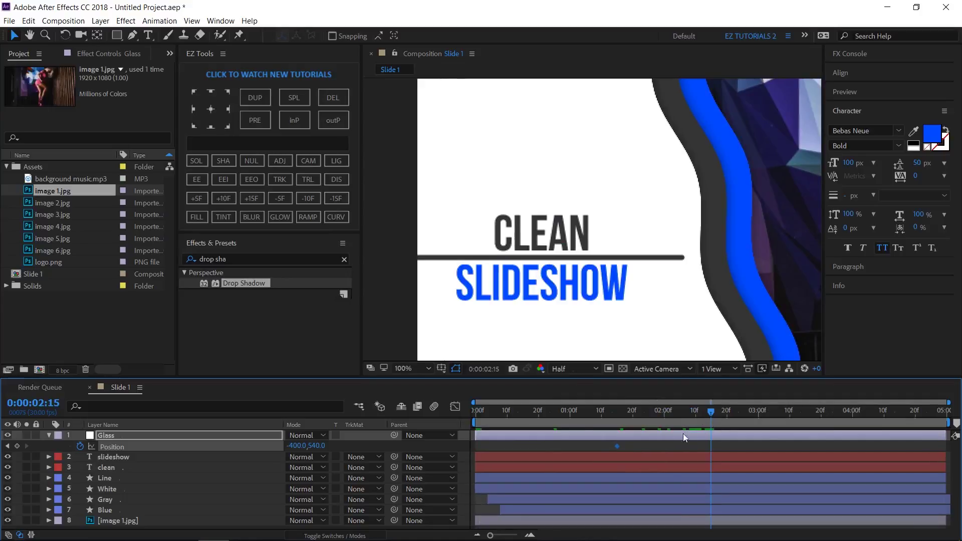
pyautogui.click(299, 446)
pyautogui.write('2')
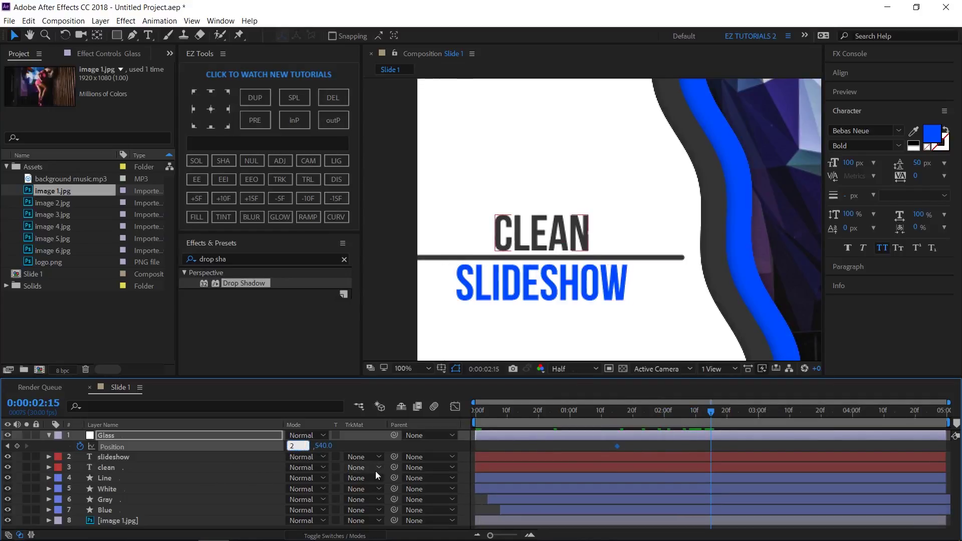
pyautogui.write('280')
pyautogui.press('Return')
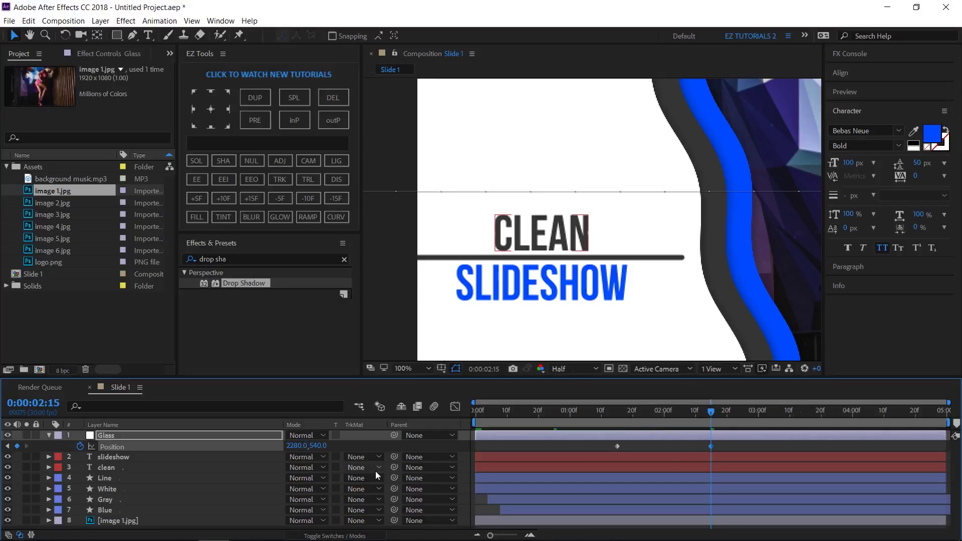
pyautogui.click(44, 437)
pyautogui.click(48, 436)
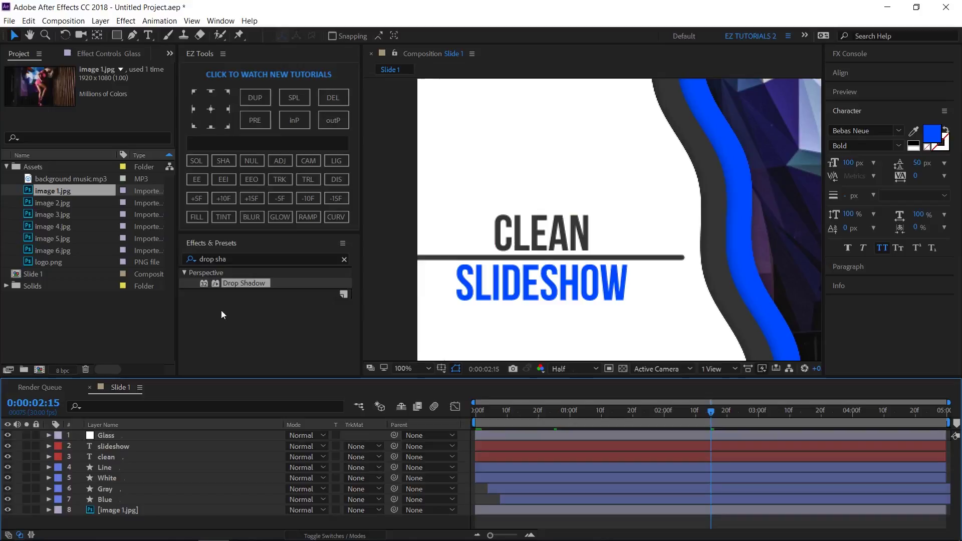
# - Search the effects for trans and apply the Transform effect to the Glass layer
pyautogui.click(250, 259)
pyautogui.hotkey('ctrl', 'a')
pyautogui.write('tr')
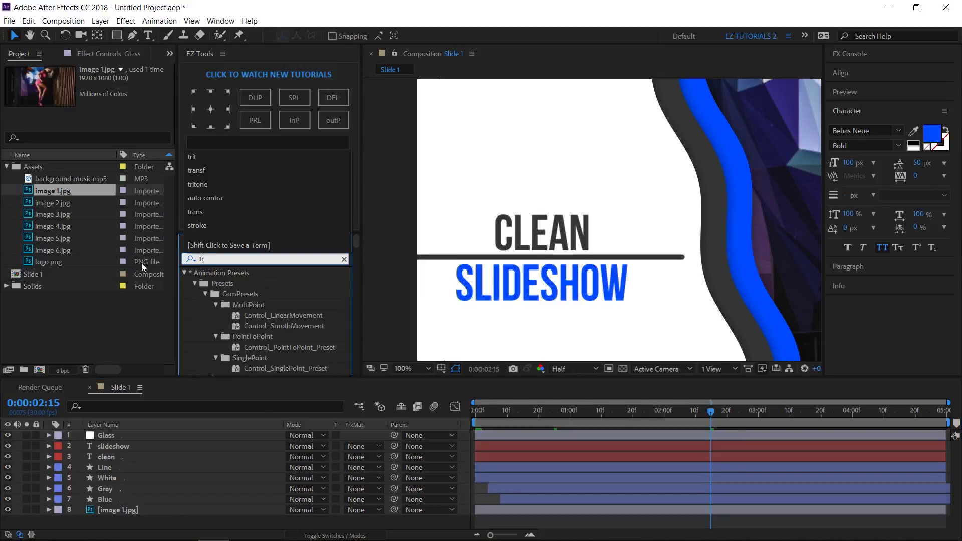
pyautogui.write('ans')
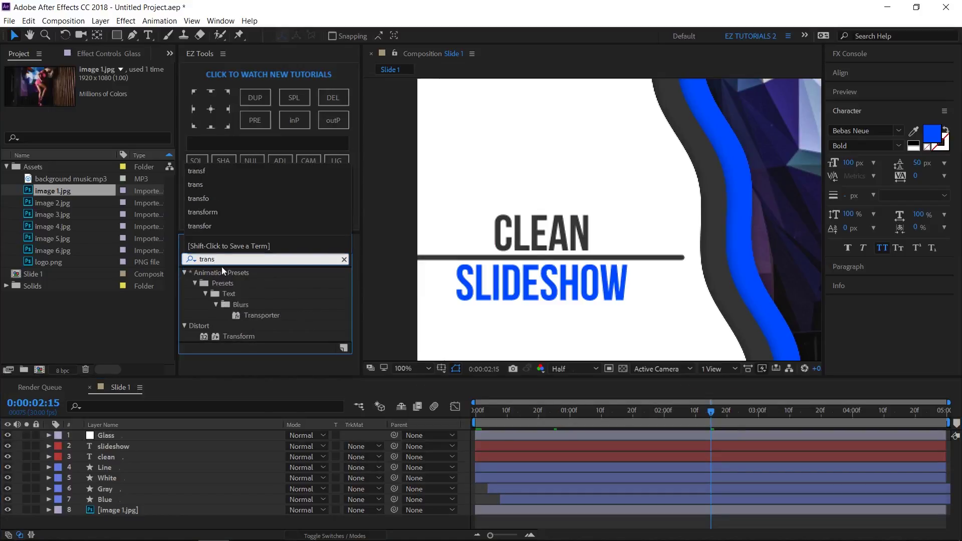
pyautogui.moveTo(225, 336); pyautogui.dragTo(109, 435)
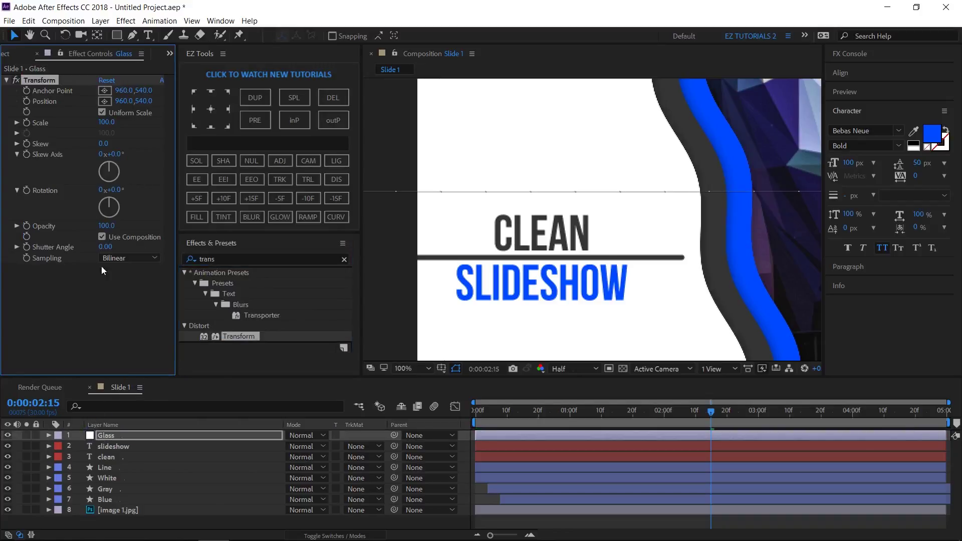
# - Set the scale of the Glass layer's Transform effect to 120
pyautogui.click(107, 123)
pyautogui.write('120')
pyautogui.press('Return')
pyautogui.click(428, 369)
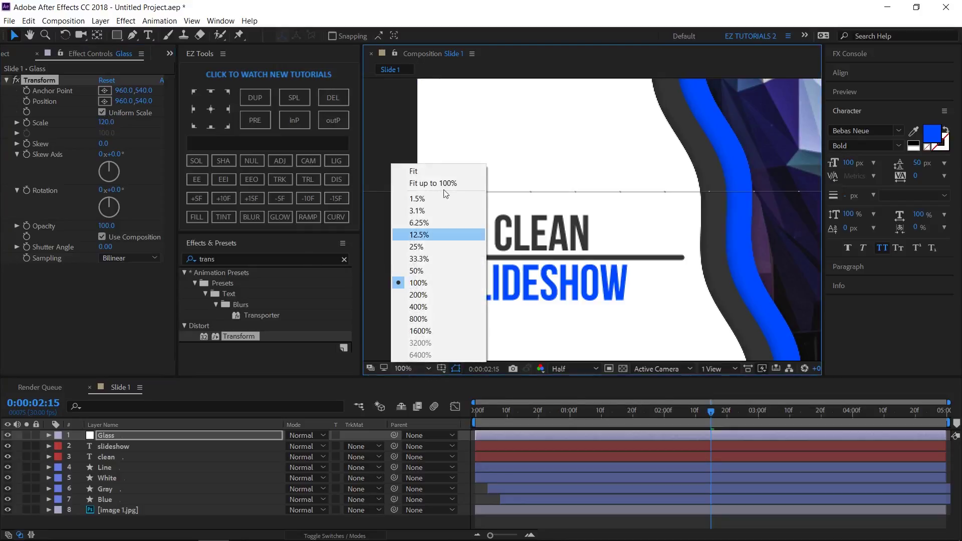
pyautogui.click(414, 171)
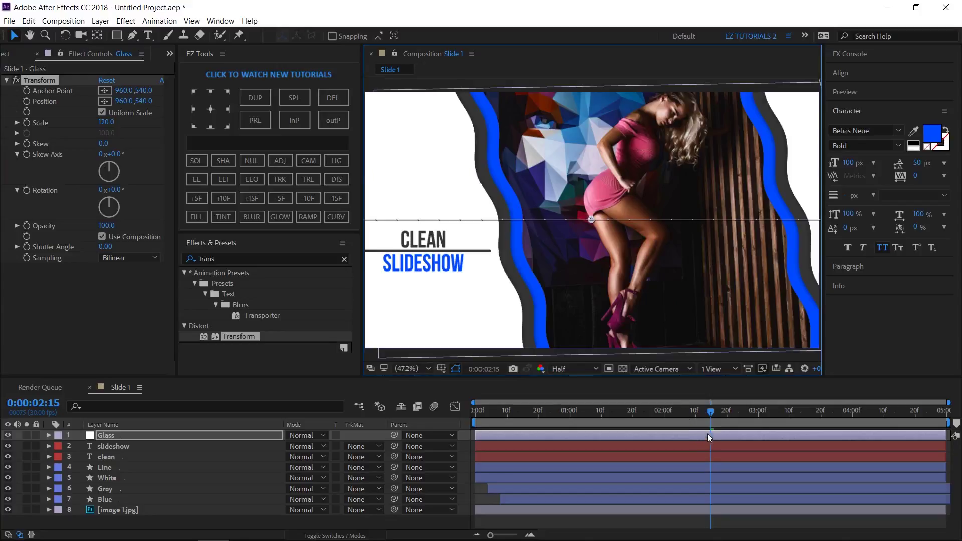
# - Apply the Tritone effect to the Glass layer and sample its midtones colour from the blue wavy stripe
pyautogui.moveTo(677, 411)
pyautogui.mouseDown()
pyautogui.moveTo(629, 410)
pyautogui.moveTo(668, 412)
pyautogui.mouseUp()
pyautogui.press('t')
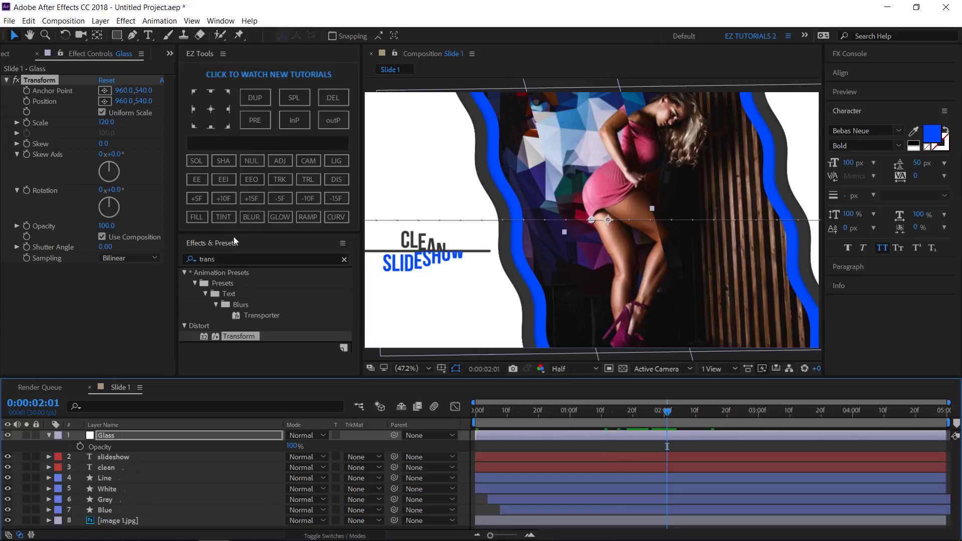
pyautogui.click(183, 258)
pyautogui.write('trit')
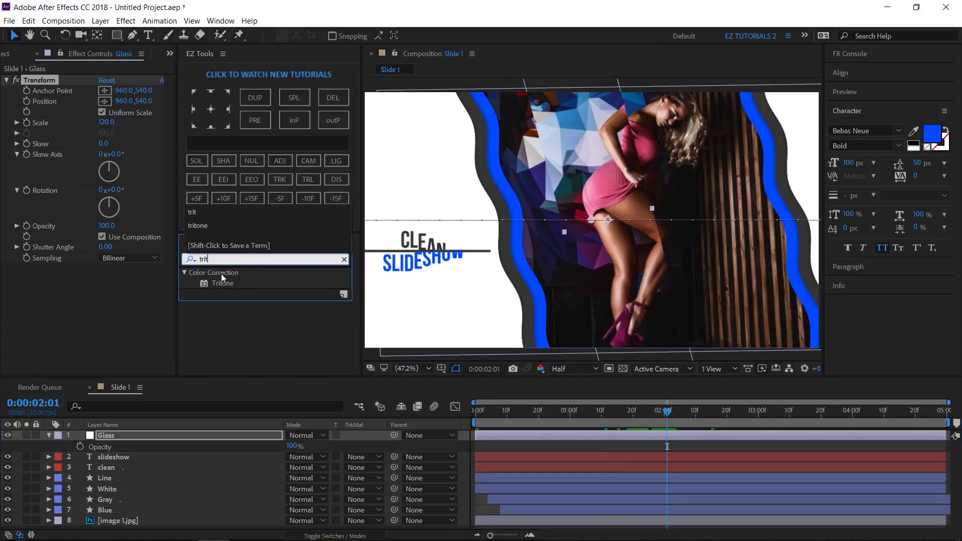
pyautogui.moveTo(219, 283); pyautogui.dragTo(82, 313)
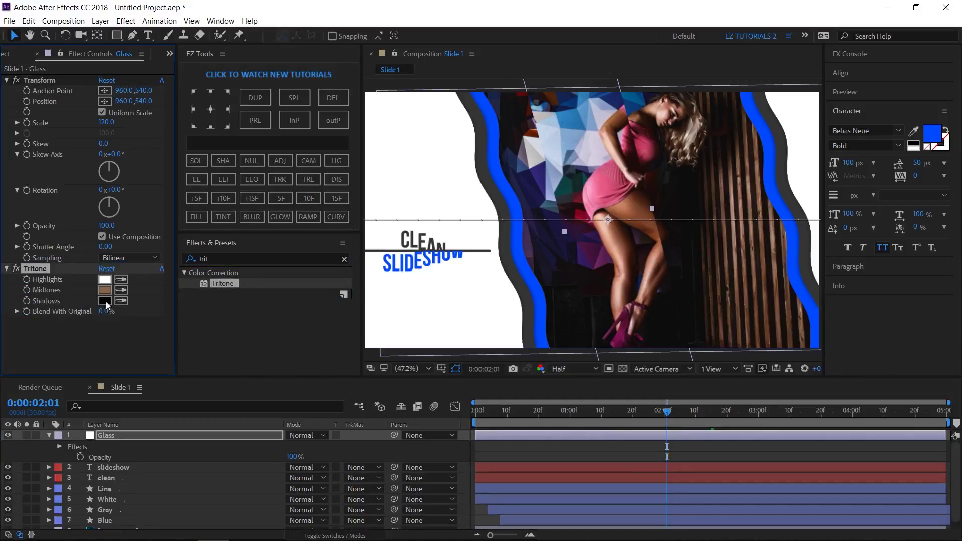
pyautogui.click(121, 291)
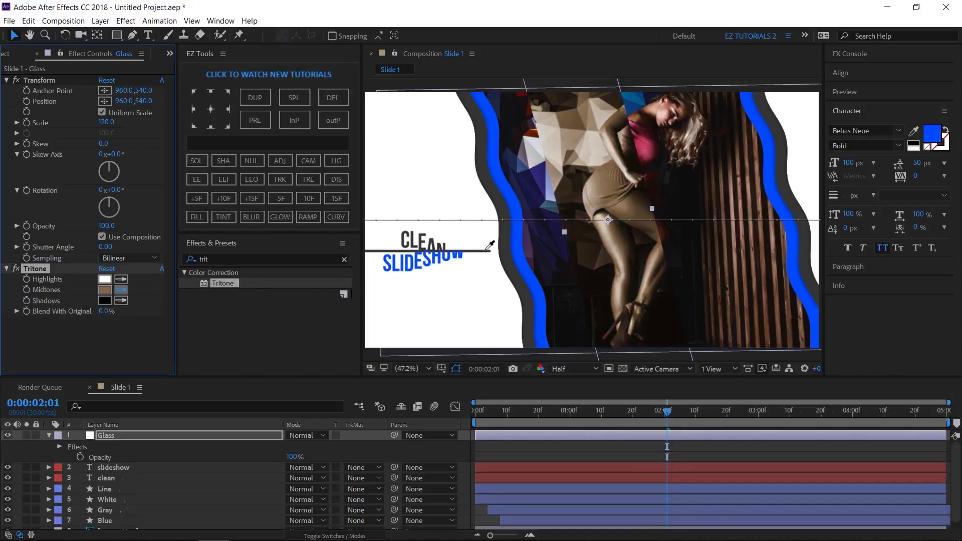
pyautogui.click(515, 244)
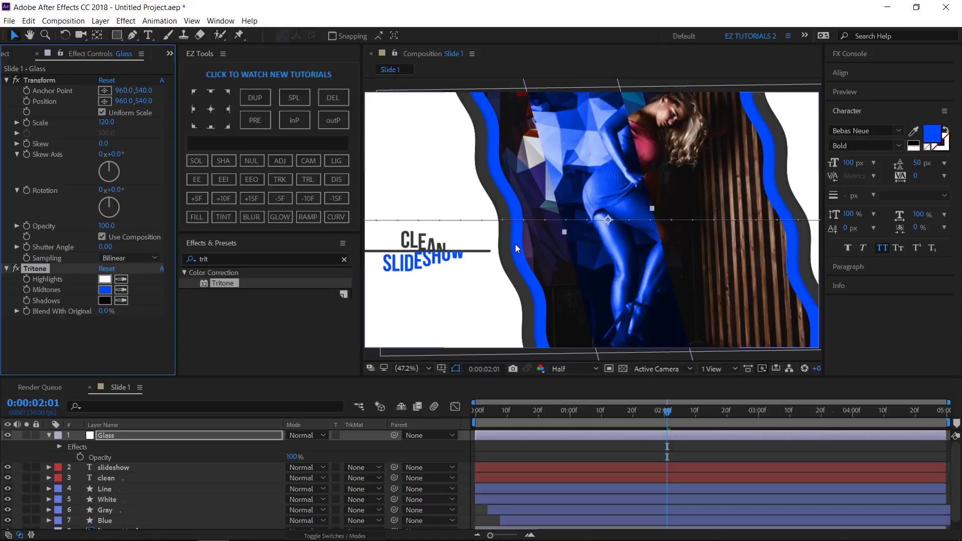
# - Play back the Slide 1 composition to check the glass sweep animation
pyautogui.click(847, 92)
pyautogui.click(887, 113)
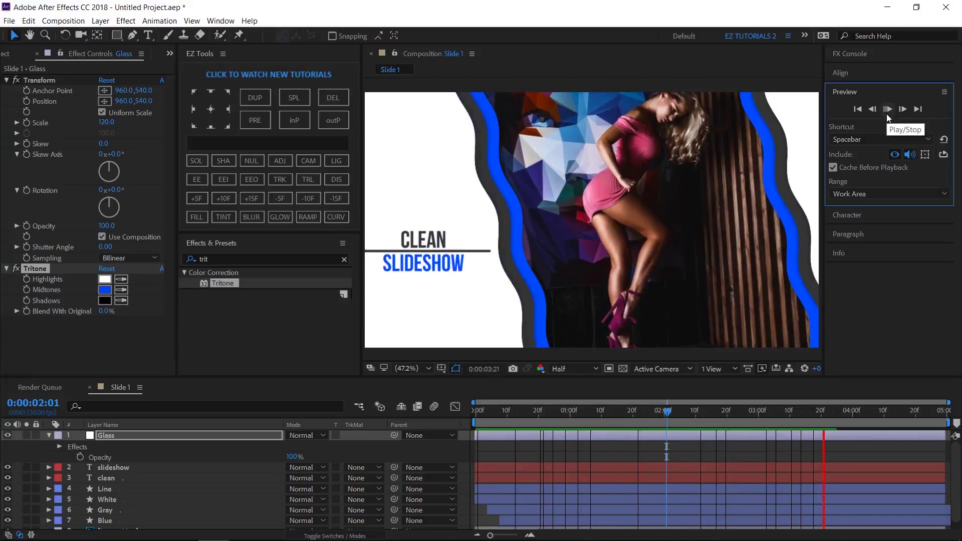
pyautogui.click(886, 112)
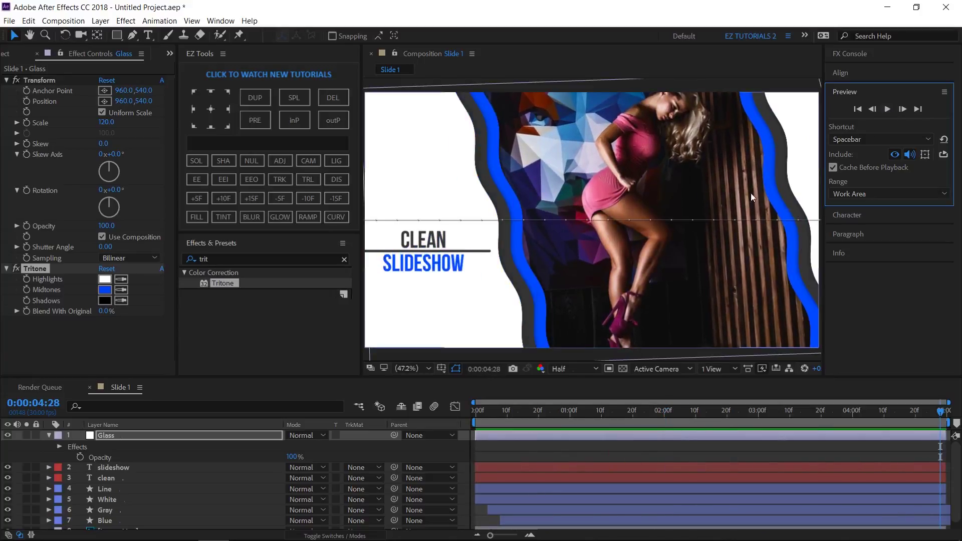
# - Duplicate the Slide 1 composition as Slide 2, open the copy and collapse its Glass layer
pyautogui.click(2, 56)
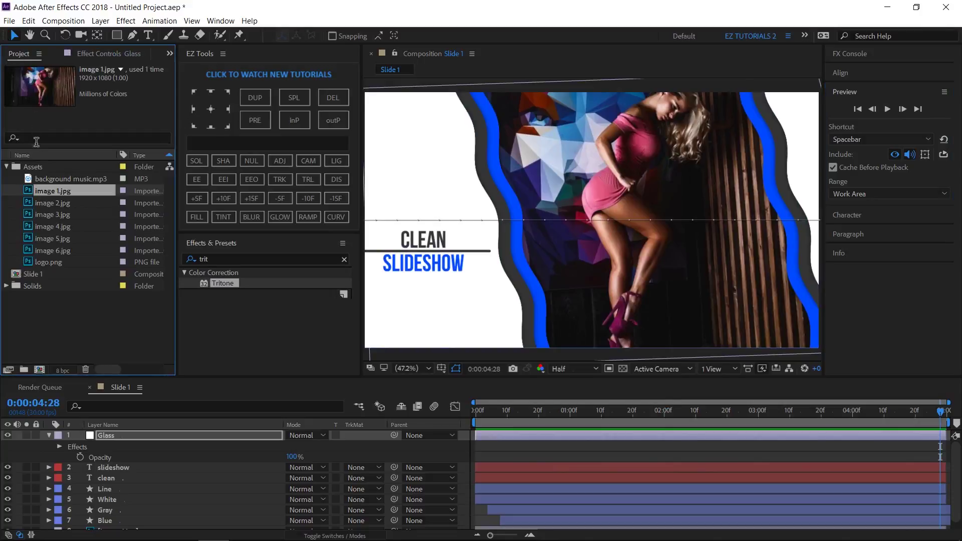
pyautogui.click(37, 274)
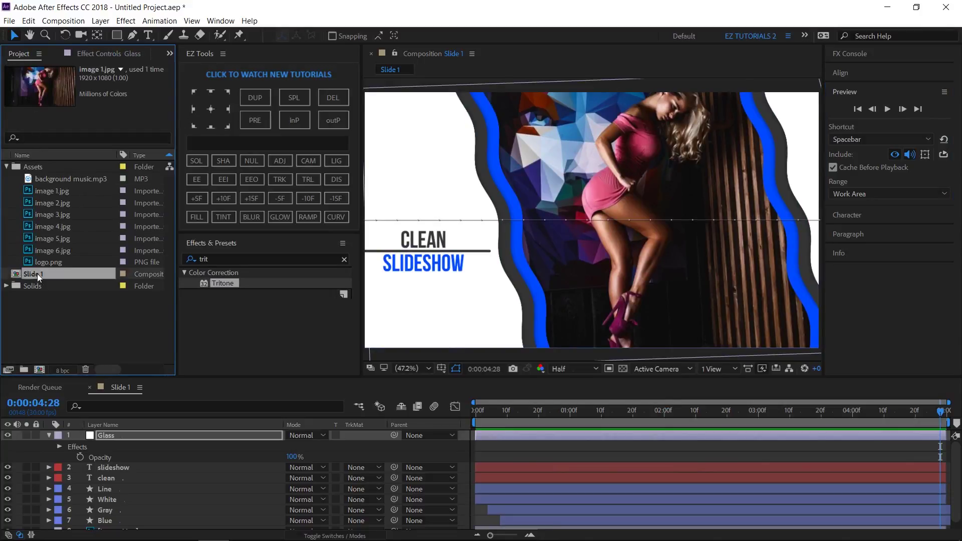
pyautogui.click(248, 98)
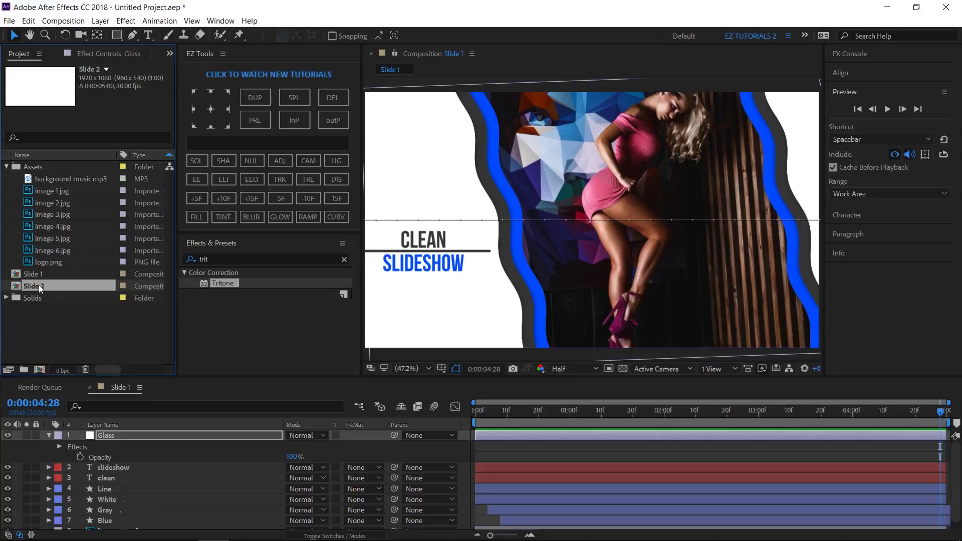
pyautogui.doubleClick(40, 287)
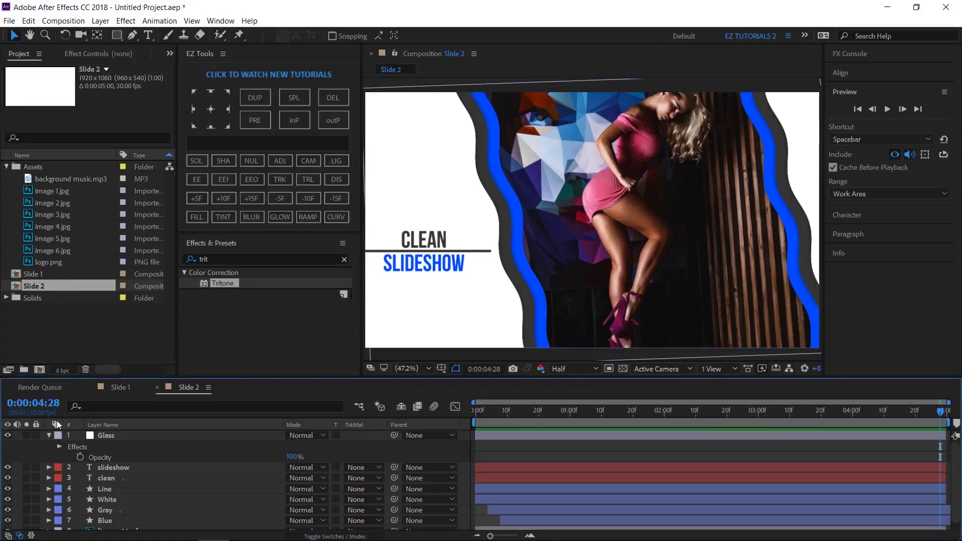
pyautogui.click(50, 436)
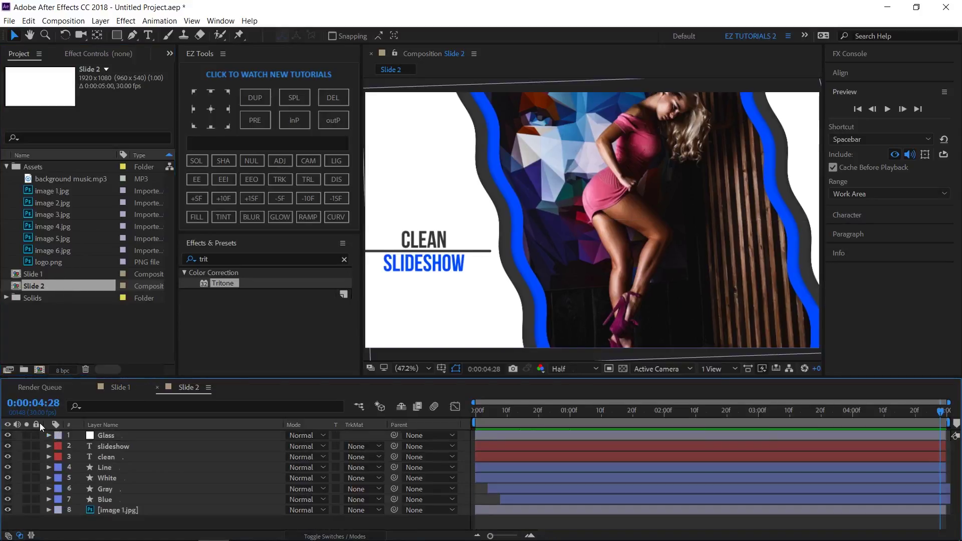
# - Set the CC Jaws center of the Blue layer in Slide 2 to 720, 540
pyautogui.click(106, 500)
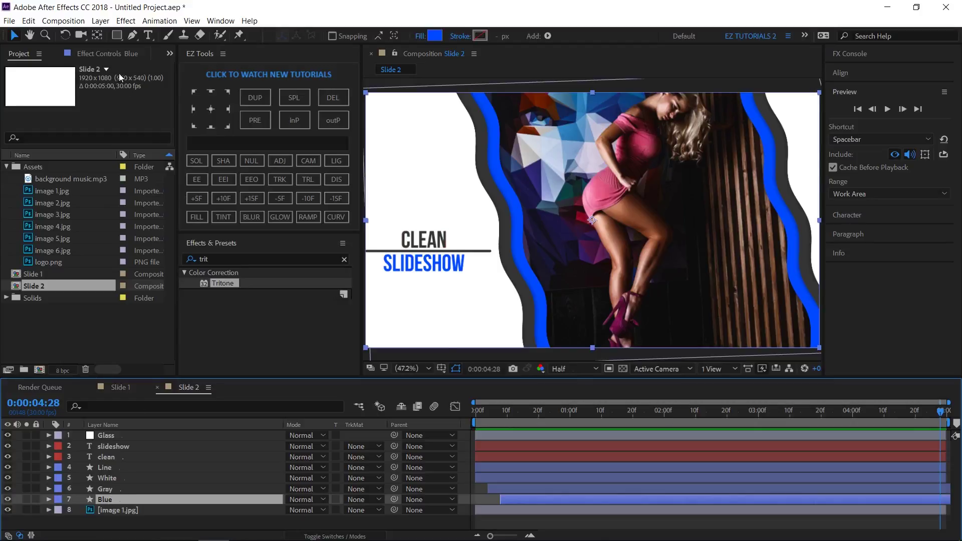
pyautogui.click(115, 55)
pyautogui.click(121, 101)
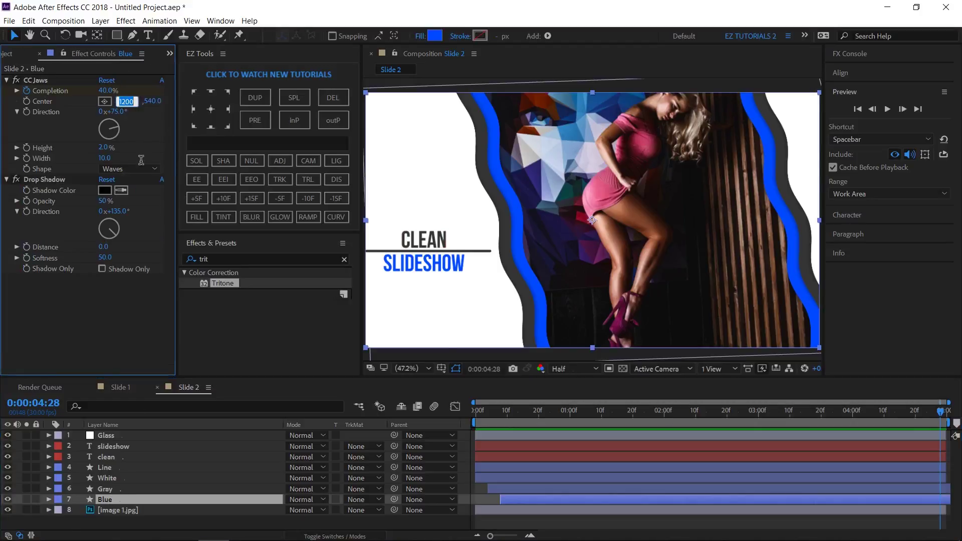
pyautogui.write('720')
pyautogui.press('Return')
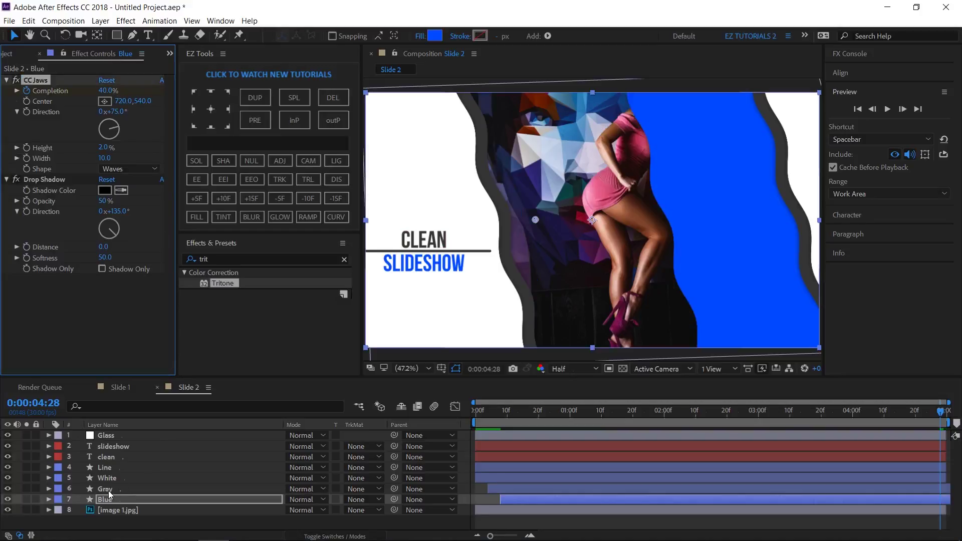
# - Set the CC Jaws center of the Gray layer to 720, 540
pyautogui.click(144, 489)
pyautogui.click(124, 100)
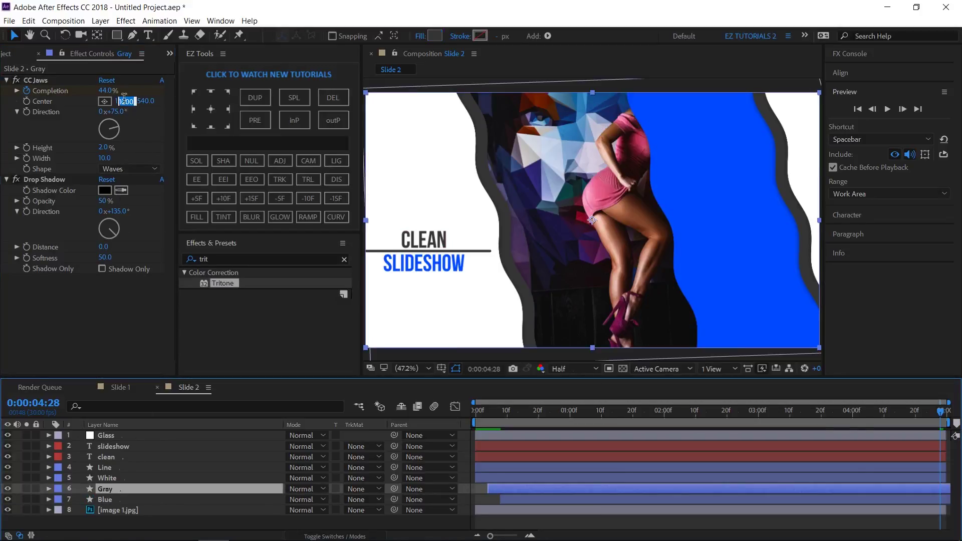
pyautogui.write('720')
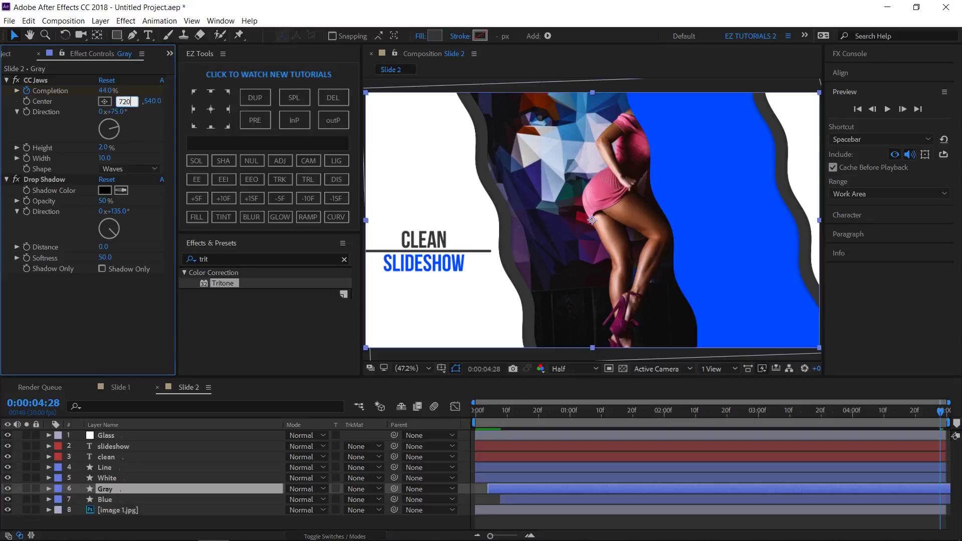
pyautogui.press('Return')
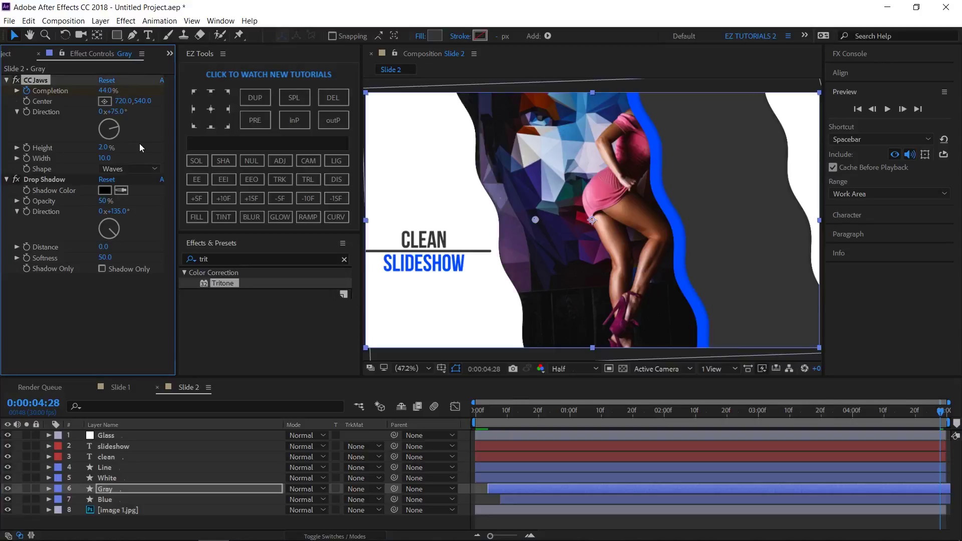
# - Set the CC Jaws center of the White layer to 720, 540
pyautogui.click(108, 476)
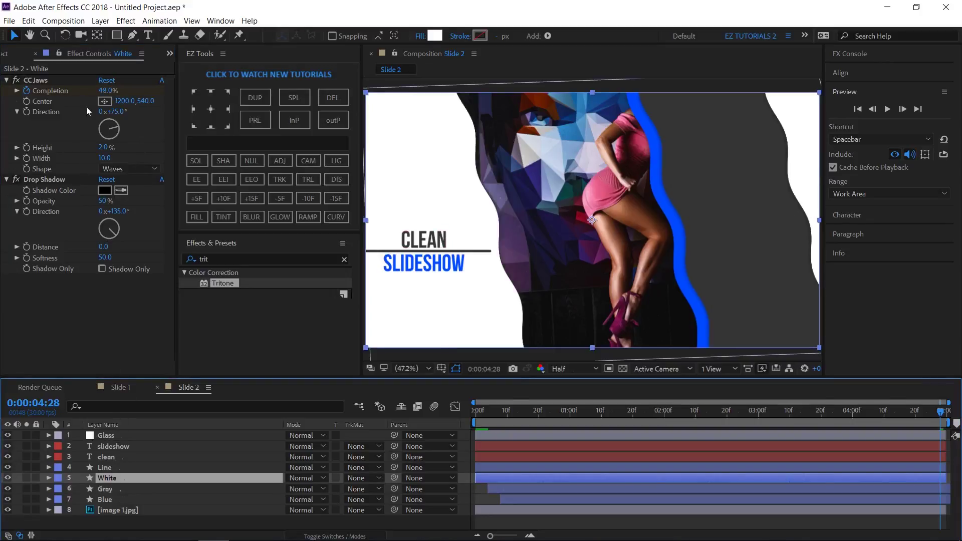
pyautogui.click(122, 101)
pyautogui.write('7')
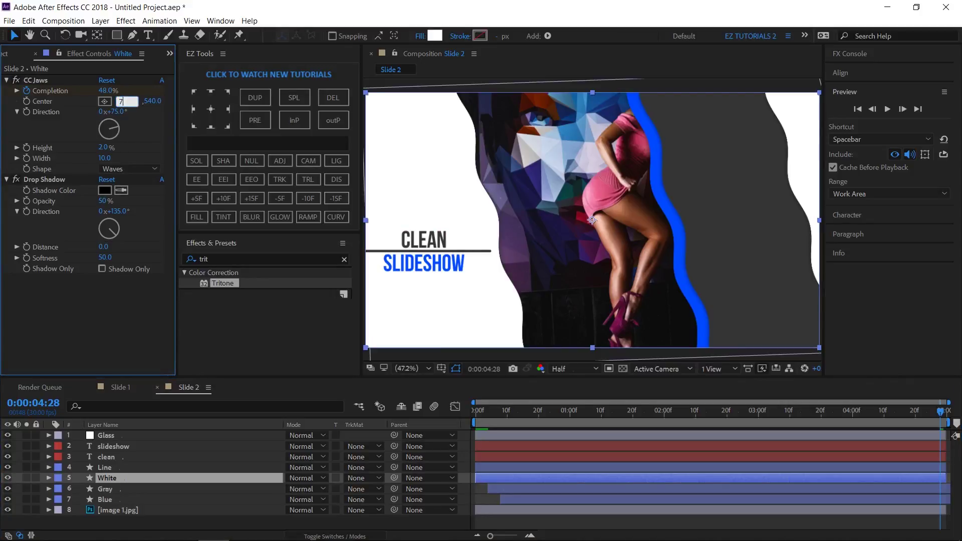
pyautogui.write('20')
pyautogui.press('Return')
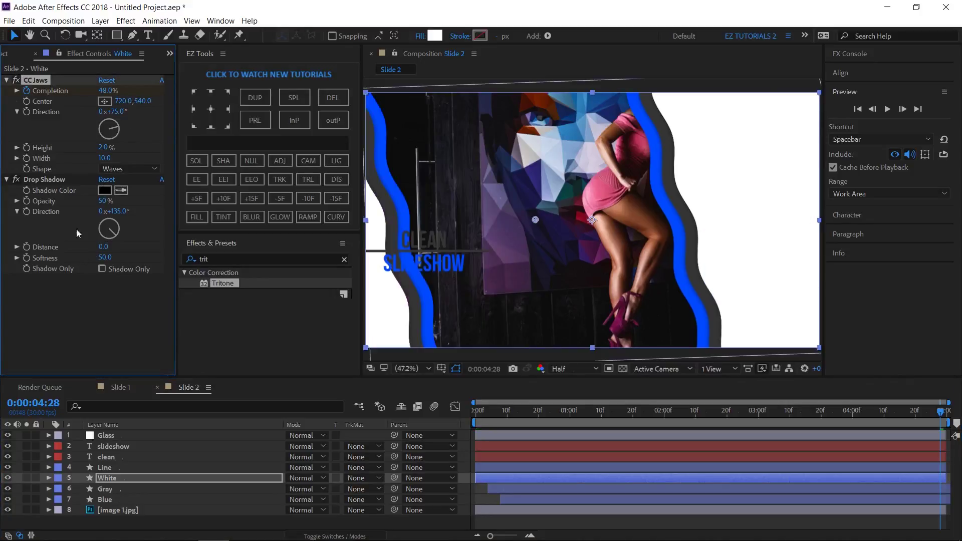
# - Replace the source of the image 1.jpg layer in Slide 2 with image 2.jpg
pyautogui.click(4, 55)
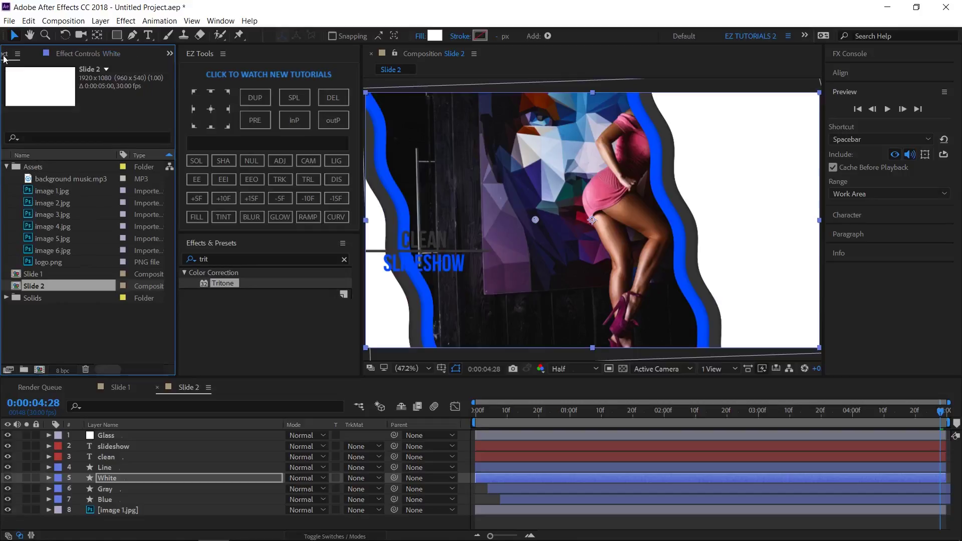
pyautogui.click(110, 511)
pyautogui.click(58, 203)
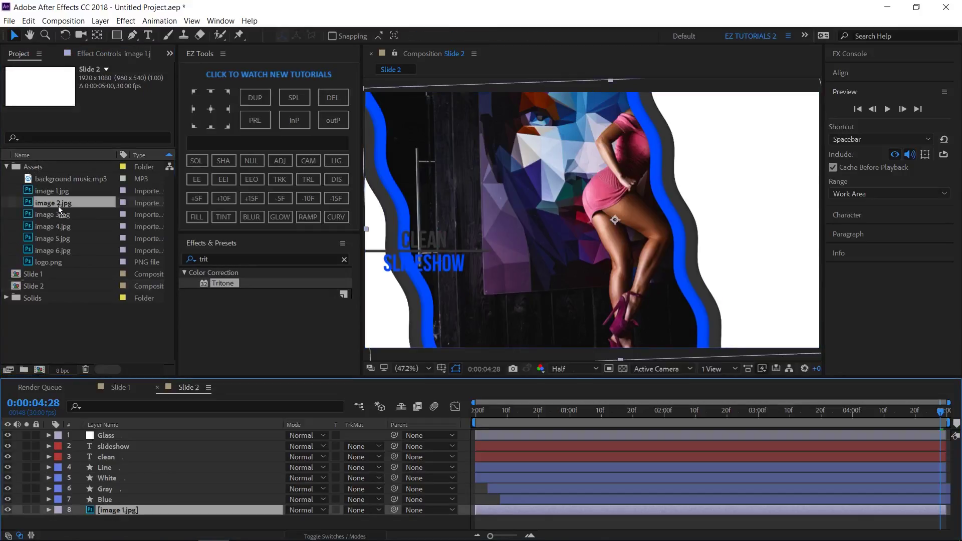
pyautogui.click(116, 509)
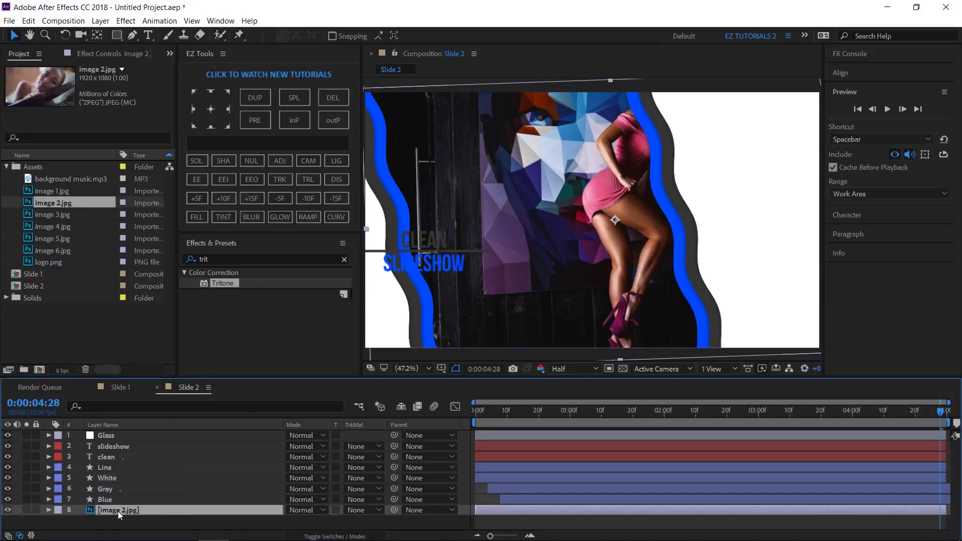
pyautogui.hotkey('ctrl', 'alt', '/')
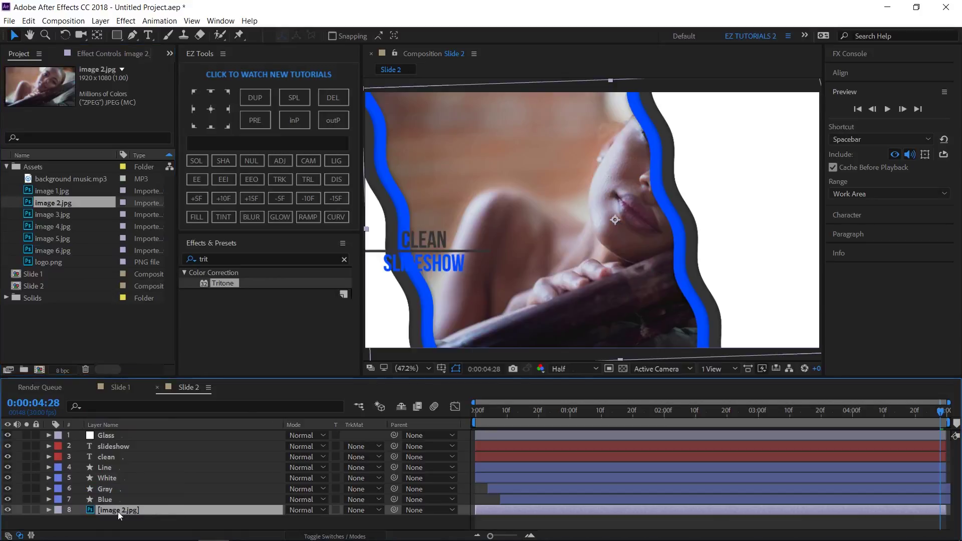
# - Shift the image 2.jpg layer horizontally to a position of about 407, 540 so the face sits within the wavy frame
pyautogui.press('p')
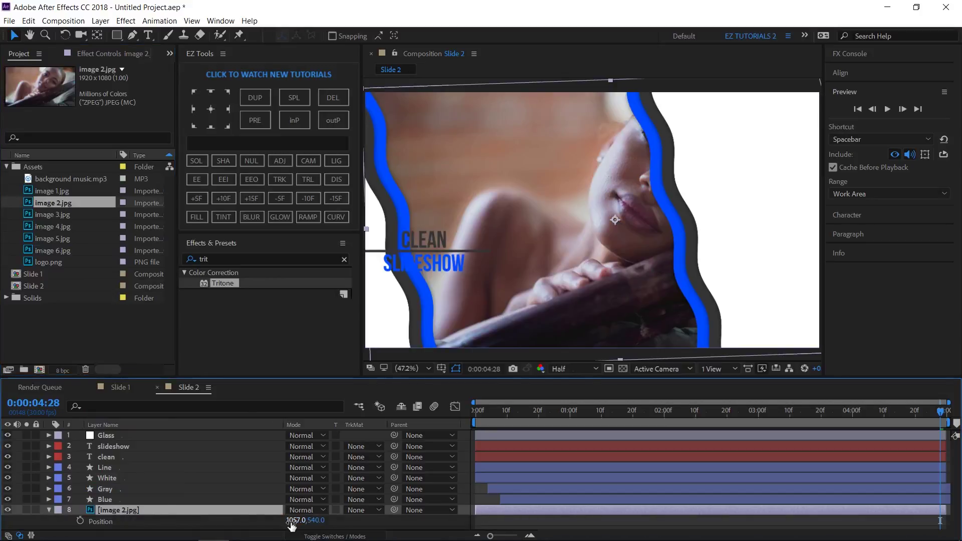
pyautogui.click(272, 524)
pyautogui.moveTo(272, 525); pyautogui.dragTo(11, 497)
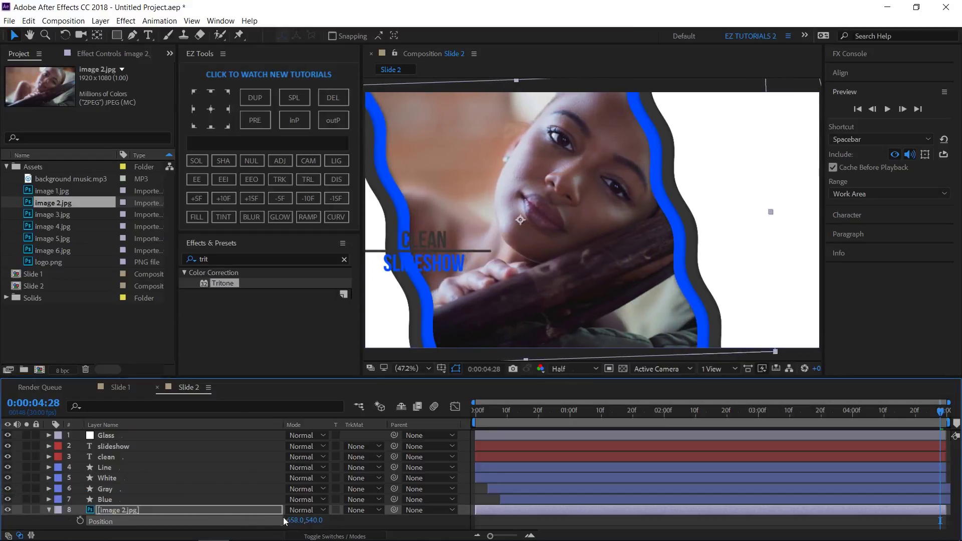
pyautogui.moveTo(281, 521); pyautogui.dragTo(127, 514)
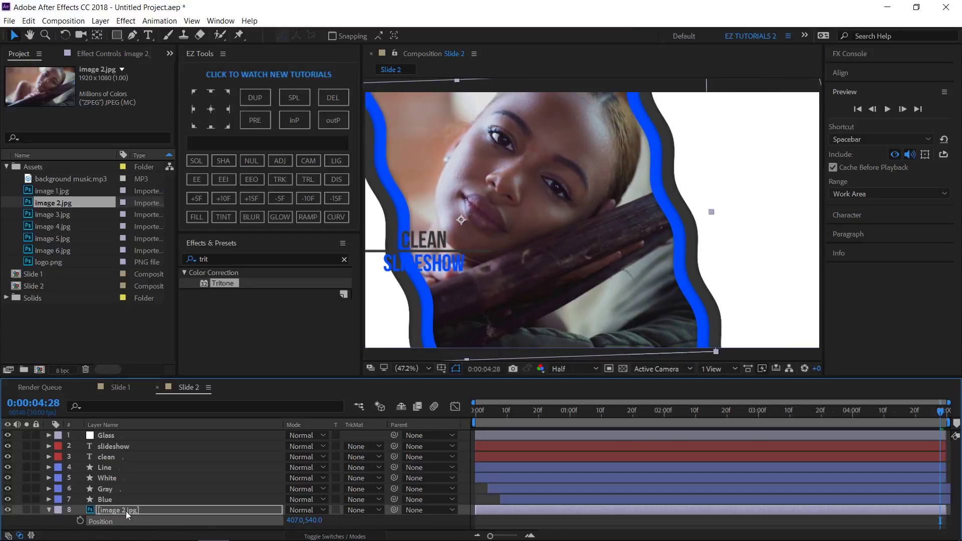
pyautogui.click(48, 510)
# - Move the Line, clean and slideshow layers together onto the white area right of the photo
pyautogui.click(106, 468)
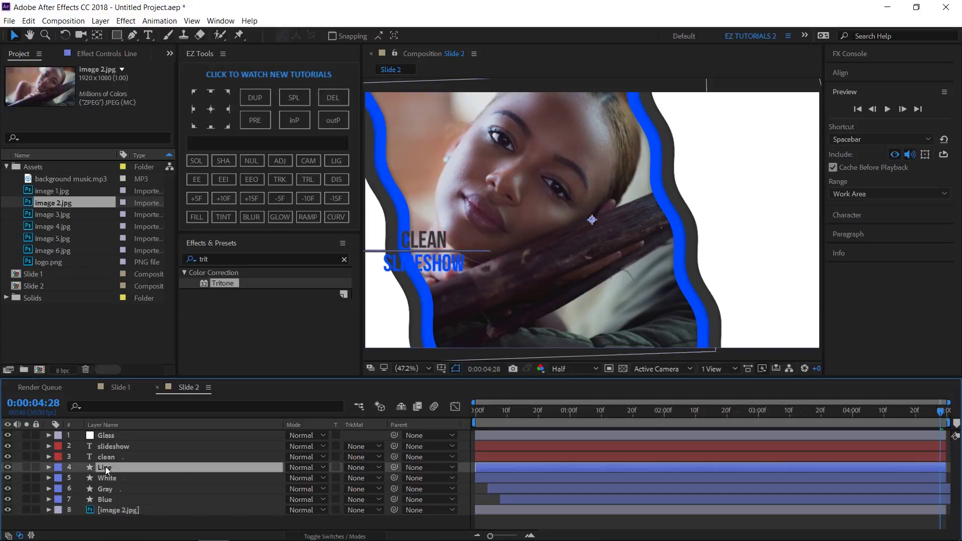
pyautogui.keyDown('ctrl'); pyautogui.click(105, 456); pyautogui.keyUp('ctrl')
pyautogui.keyDown('ctrl'); pyautogui.click(107, 447); pyautogui.keyUp('ctrl')
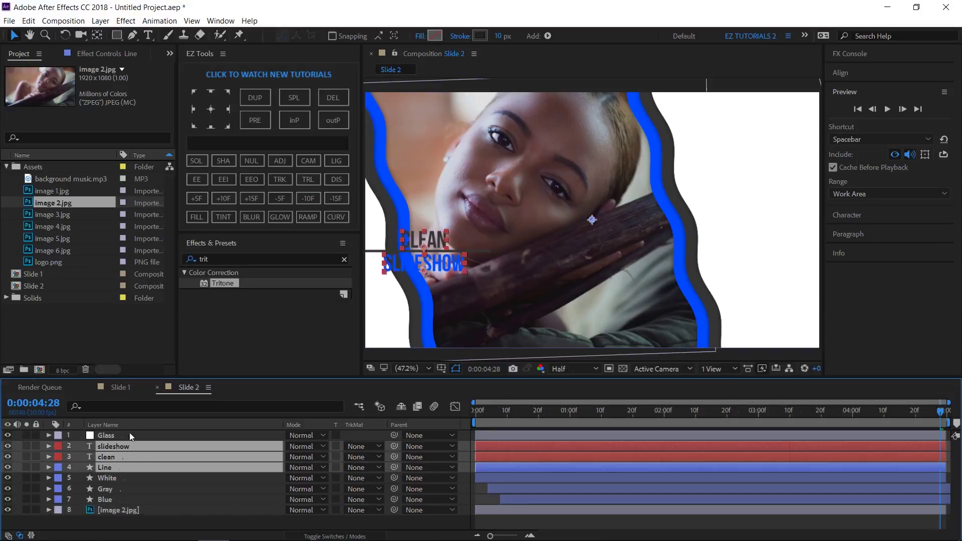
pyautogui.moveTo(425, 247); pyautogui.dragTo(756, 171)
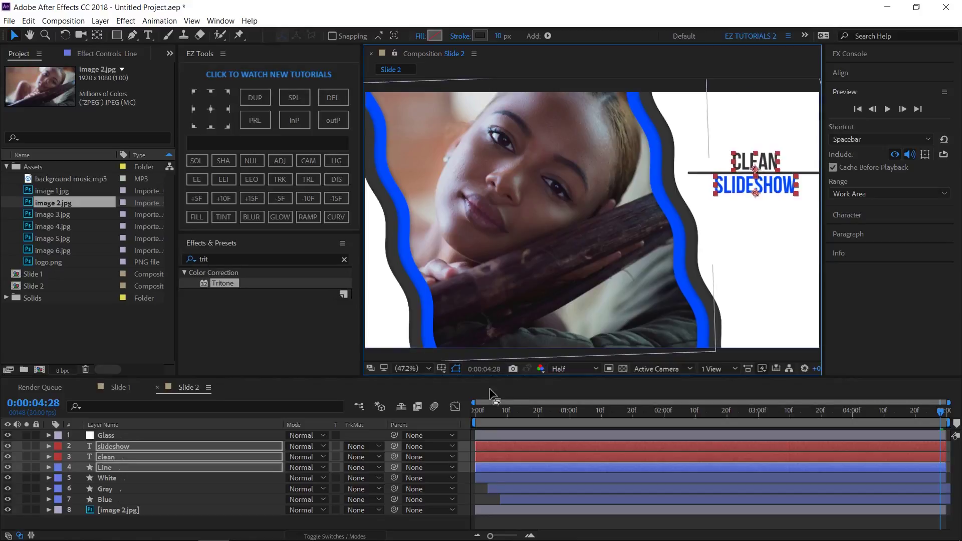
# - Reverse the direction of Path 1 in the Line layer's Shape 1 so the line draws on from the opposite end
pyautogui.click(661, 410)
pyautogui.moveTo(612, 411)
pyautogui.mouseDown()
pyautogui.moveTo(575, 411)
pyautogui.moveTo(601, 414)
pyautogui.mouseUp()
pyautogui.click(105, 477)
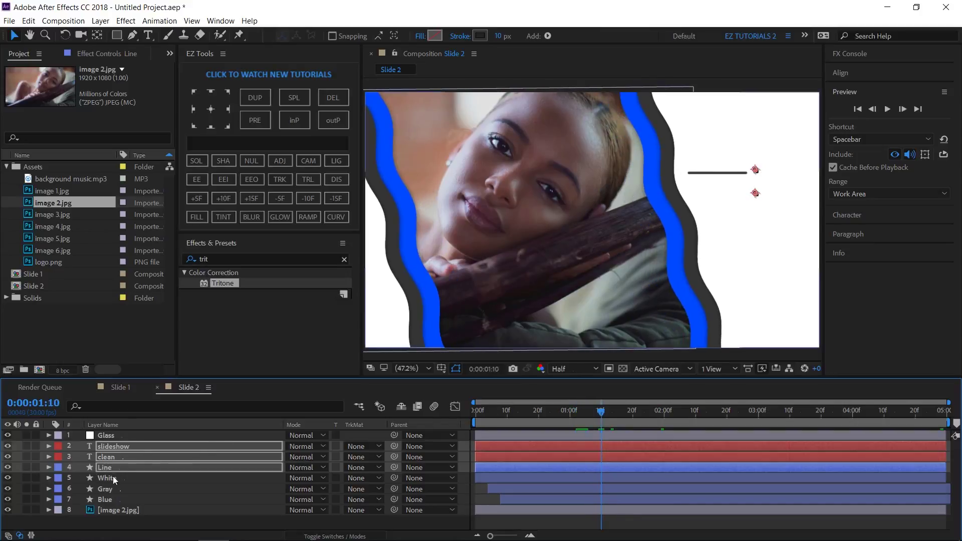
pyautogui.click(104, 468)
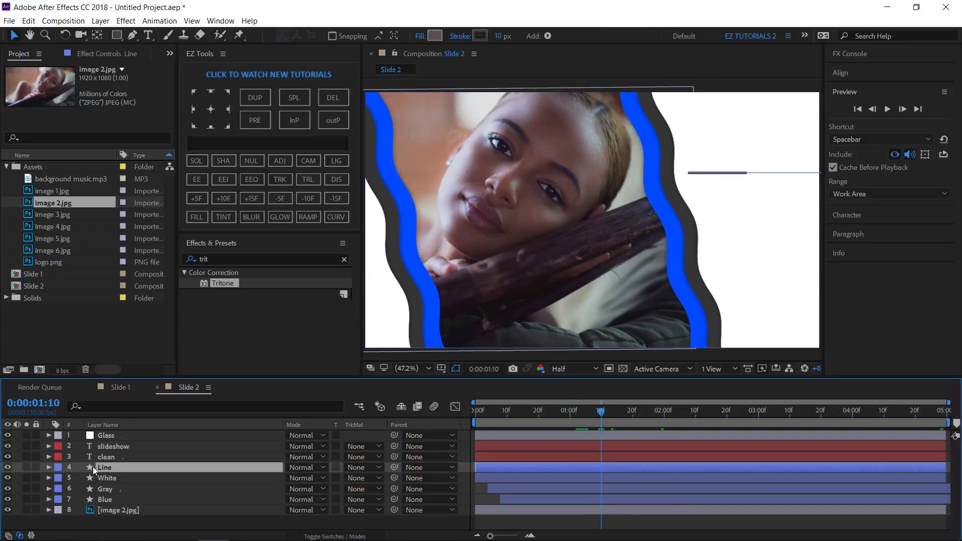
pyautogui.click(50, 467)
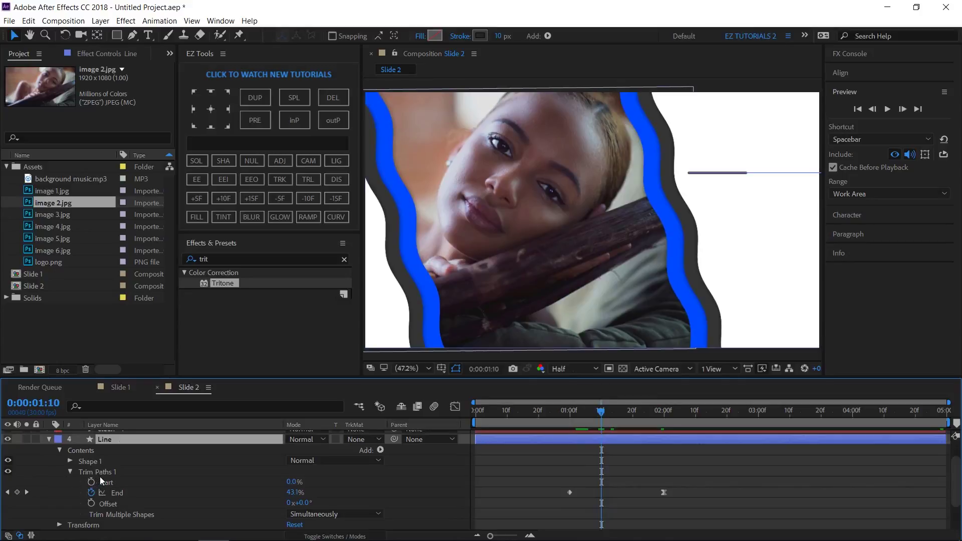
pyautogui.click(71, 461)
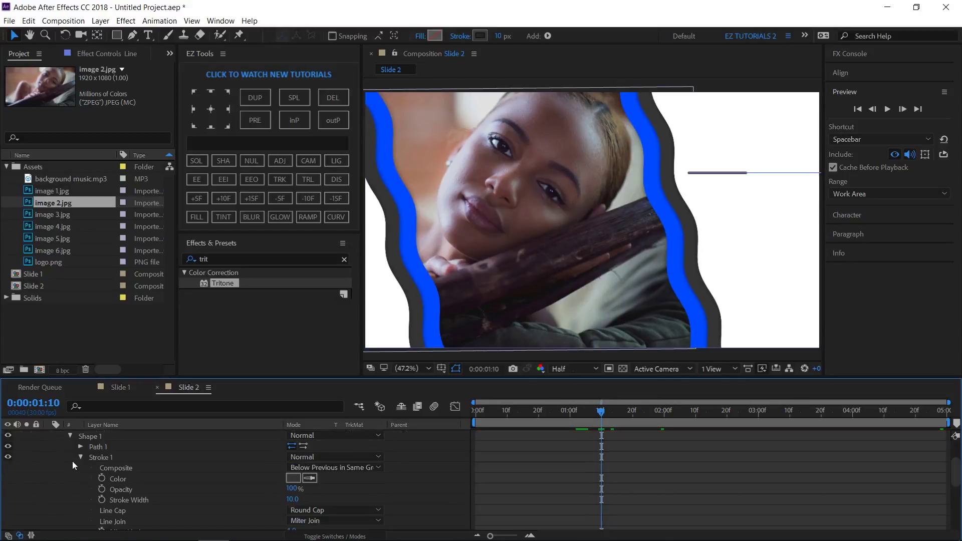
pyautogui.click(92, 447)
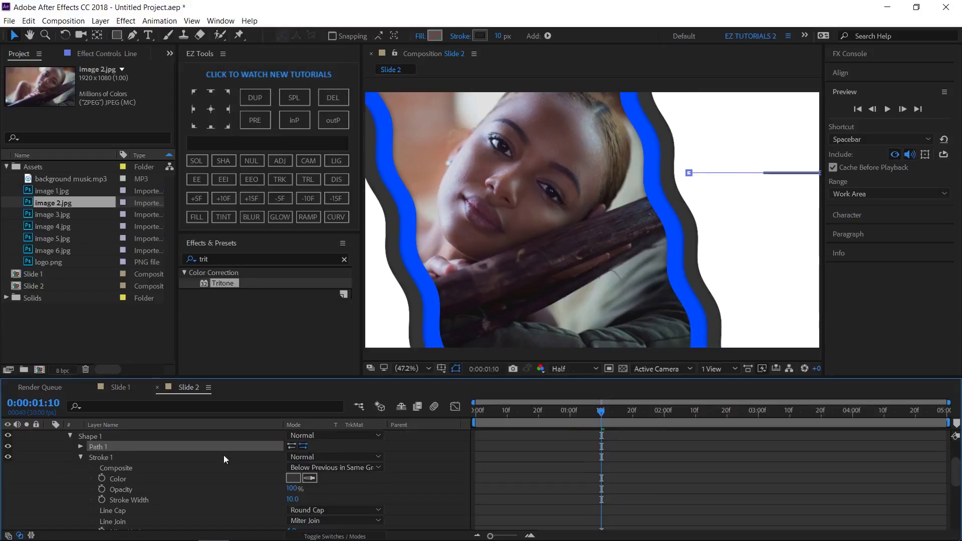
pyautogui.scroll(3, 160, 464)
pyautogui.click(49, 467)
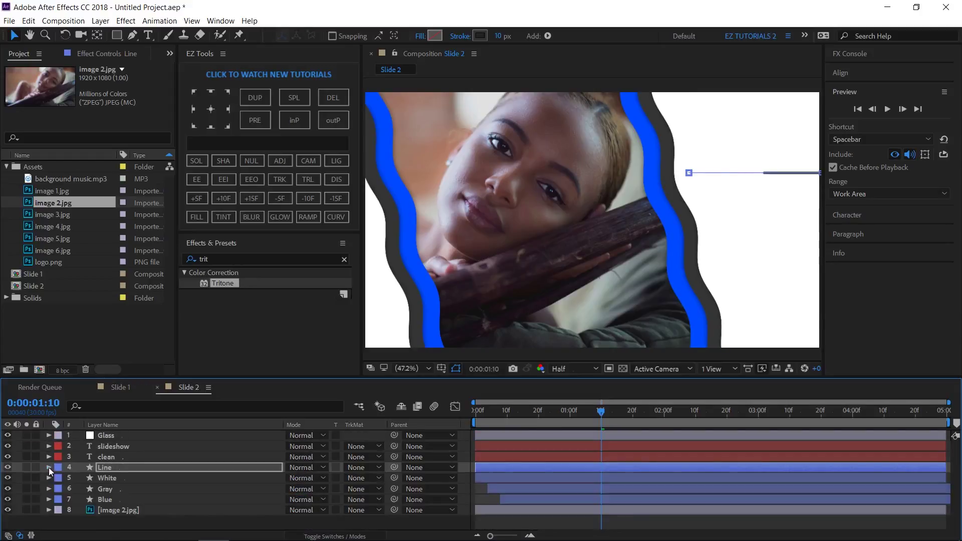
# - Set the Range Selector 1 shape of the clean text layer's Animator 1 to Ramp Down
pyautogui.click(103, 455)
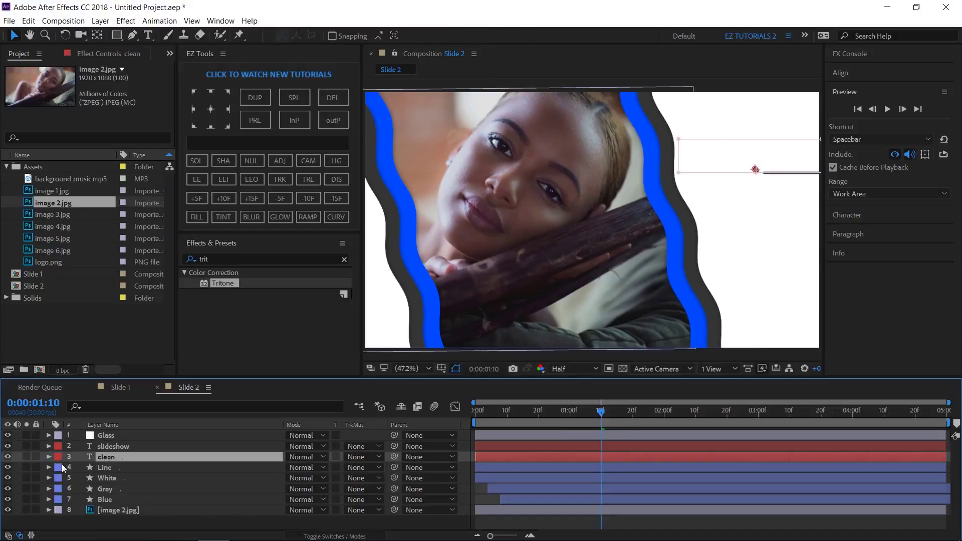
pyautogui.click(48, 457)
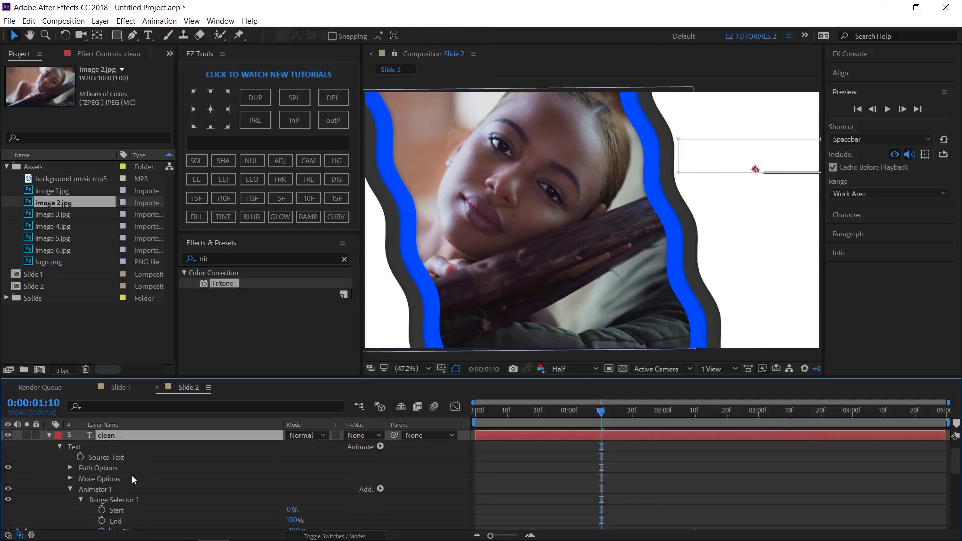
pyautogui.scroll(-5, 163, 477)
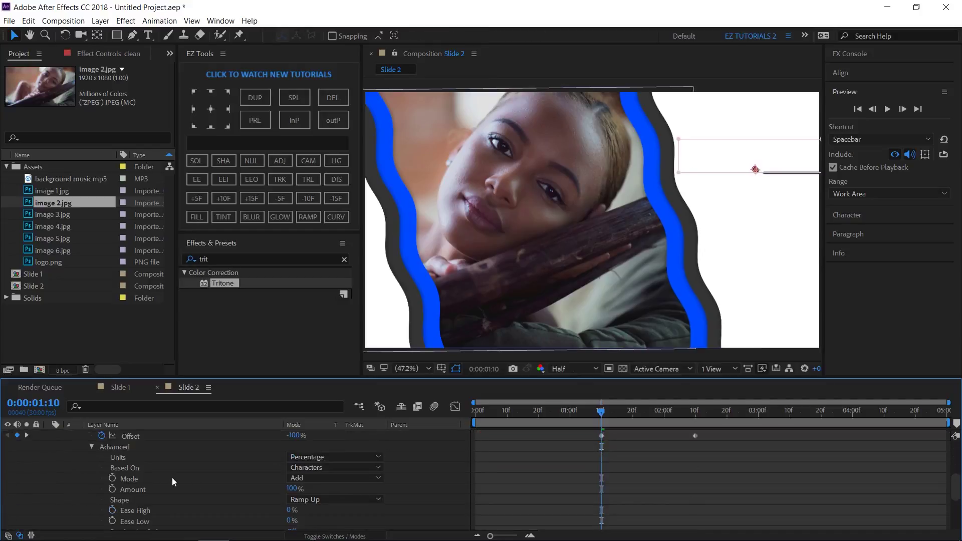
pyautogui.click(305, 500)
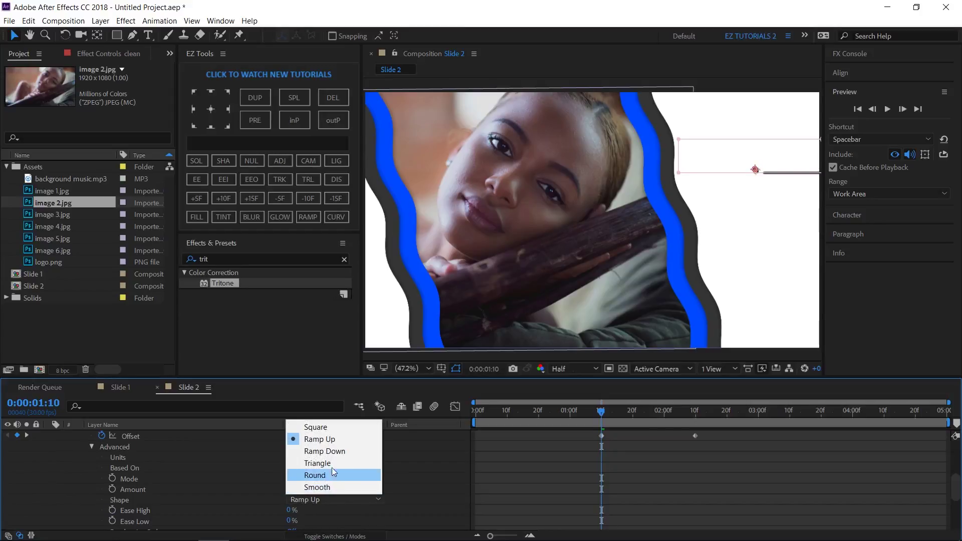
pyautogui.click(333, 453)
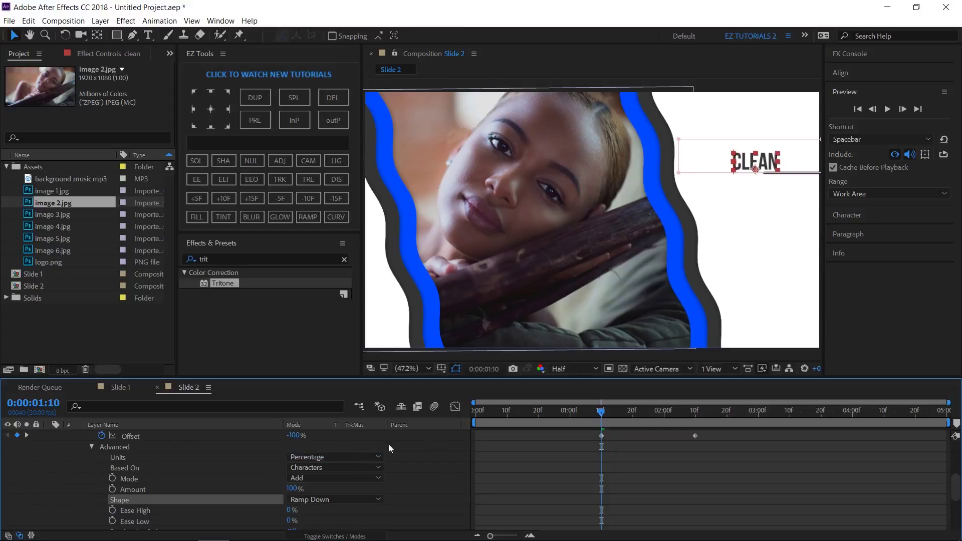
# - Time-reverse the two Range Selector Offset keyframes of the clean text layer
pyautogui.scroll(2, 711, 450)
pyautogui.moveTo(717, 463); pyautogui.dragTo(572, 482)
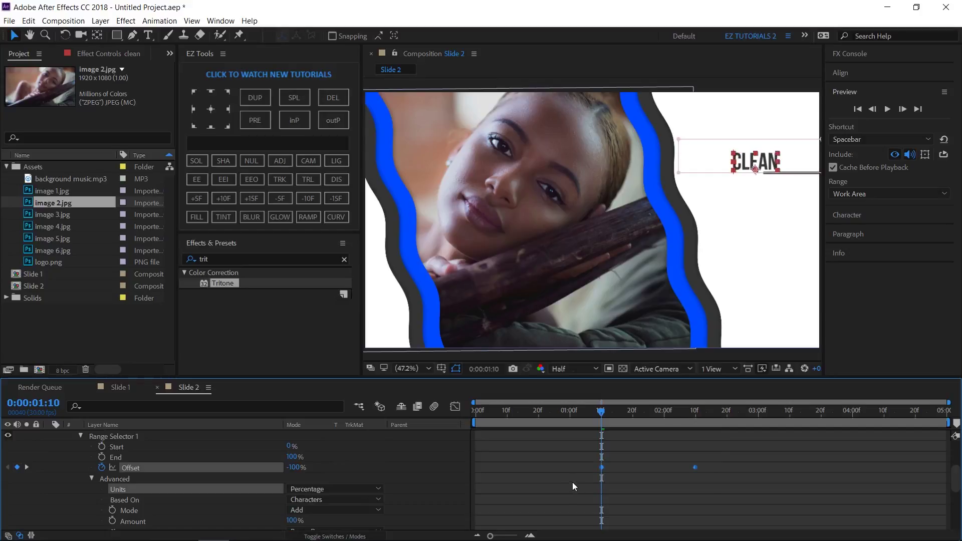
pyautogui.click(284, 179)
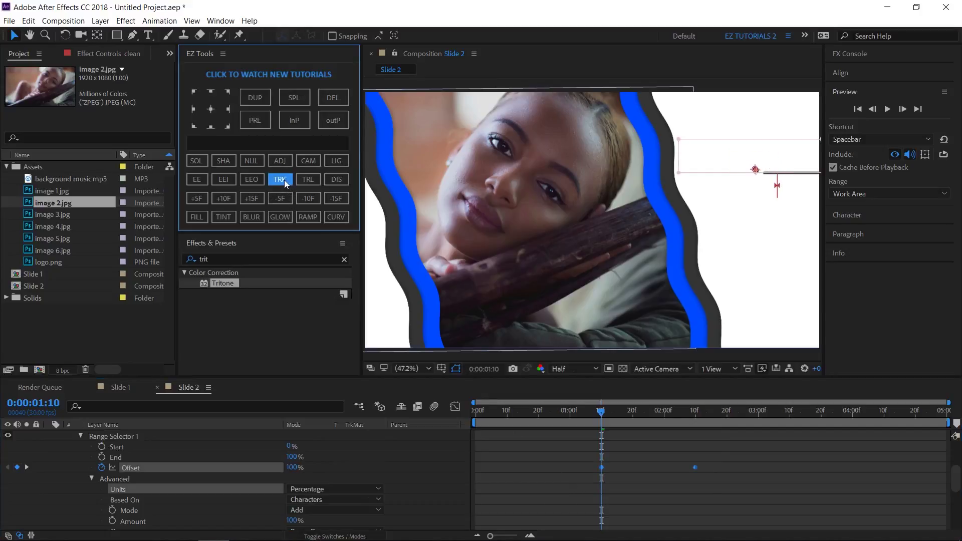
pyautogui.scroll(5, 150, 491)
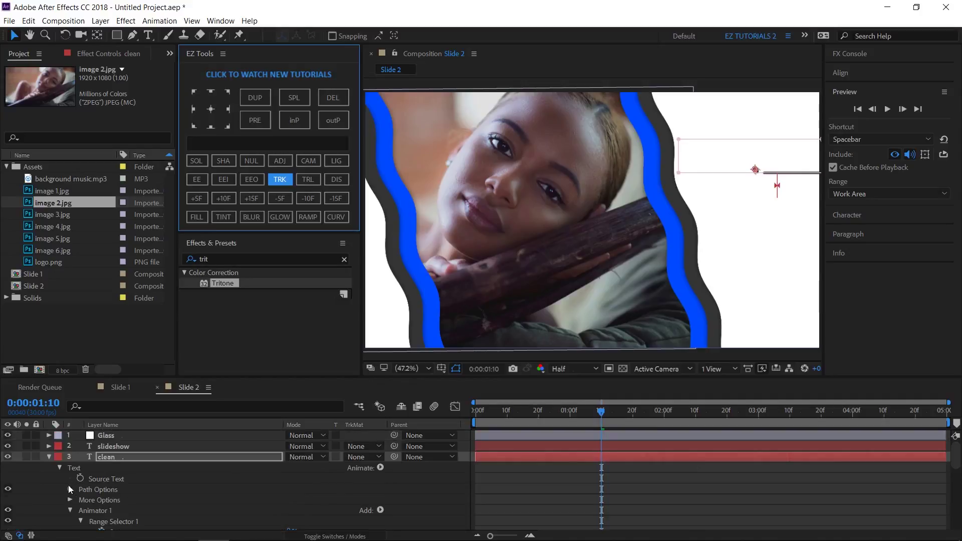
pyautogui.click(48, 457)
# - Set the Range Selector 1 shape of the slideshow text layer's Animator 1 to Ramp Down
pyautogui.click(47, 446)
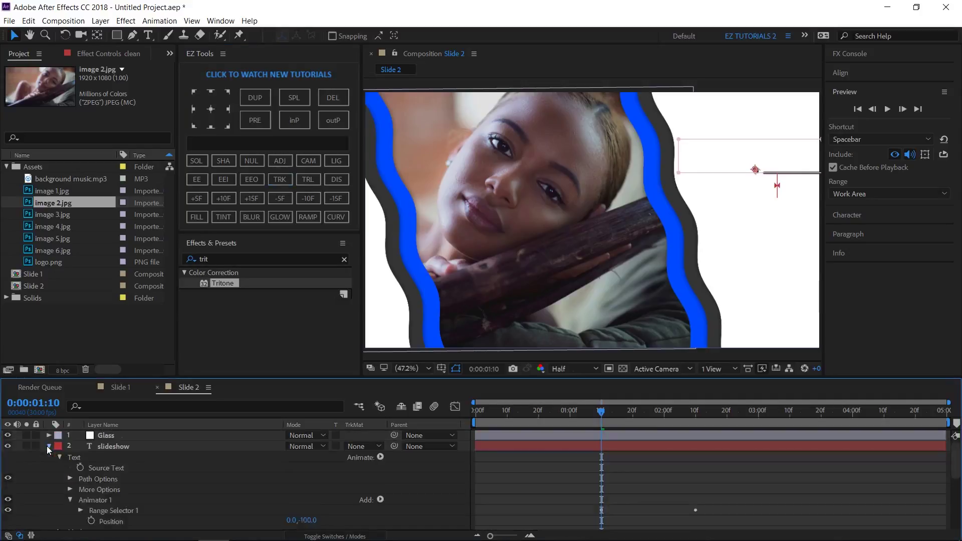
pyautogui.scroll(-1, 47, 447)
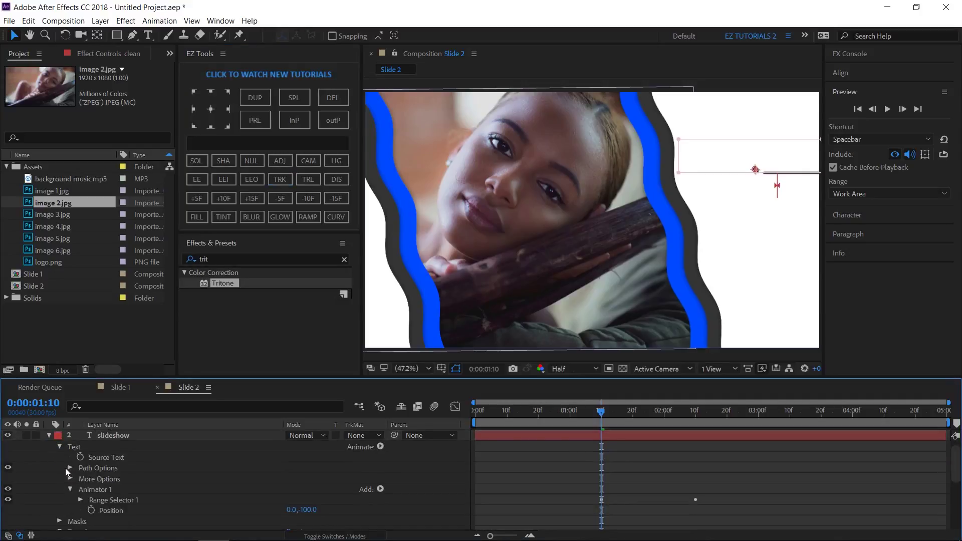
pyautogui.scroll(-3, 154, 494)
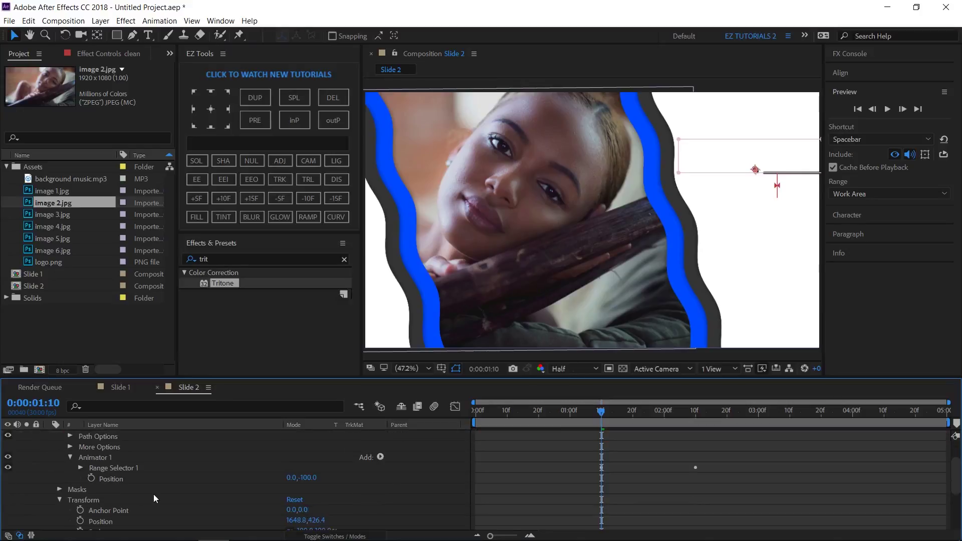
pyautogui.click(81, 468)
pyautogui.scroll(-1, 95, 493)
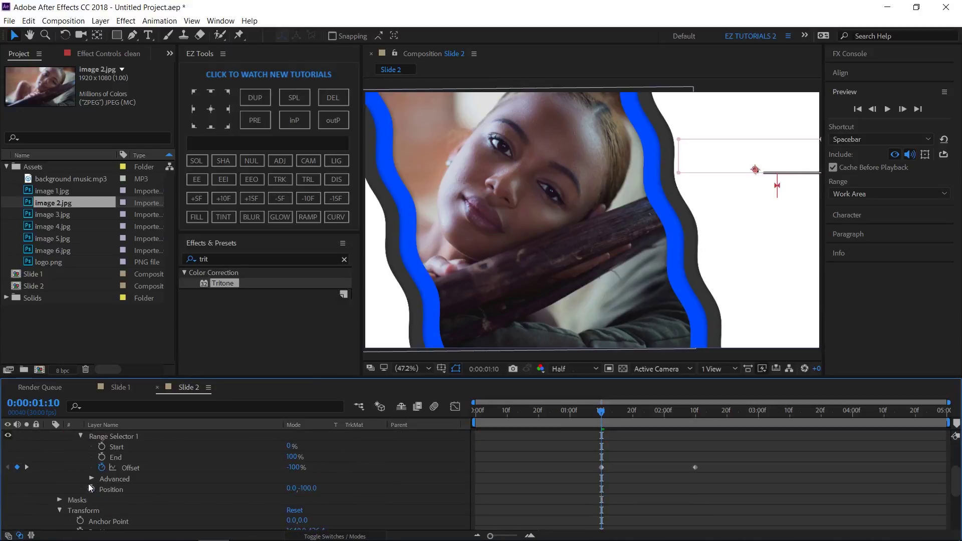
pyautogui.click(91, 479)
pyautogui.scroll(-2, 146, 474)
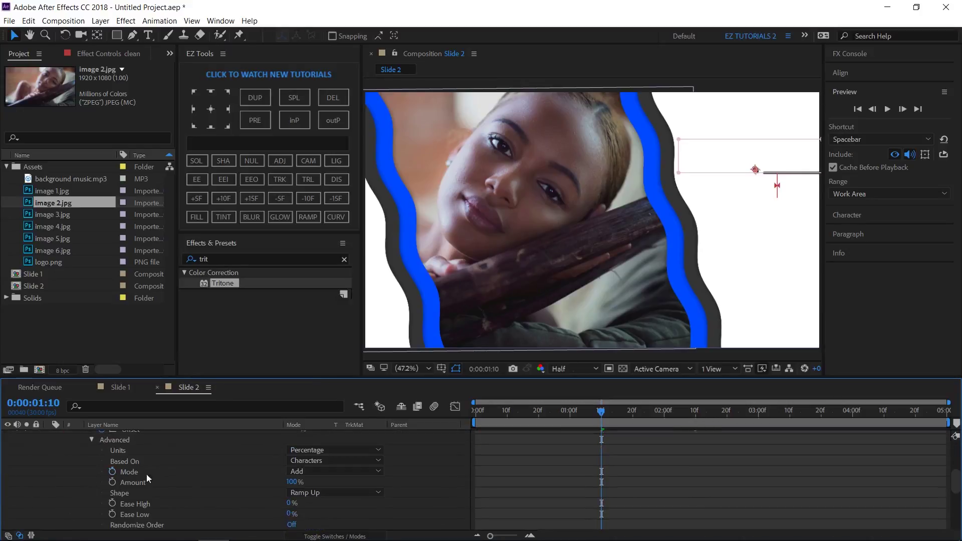
pyautogui.click(320, 493)
pyautogui.click(326, 443)
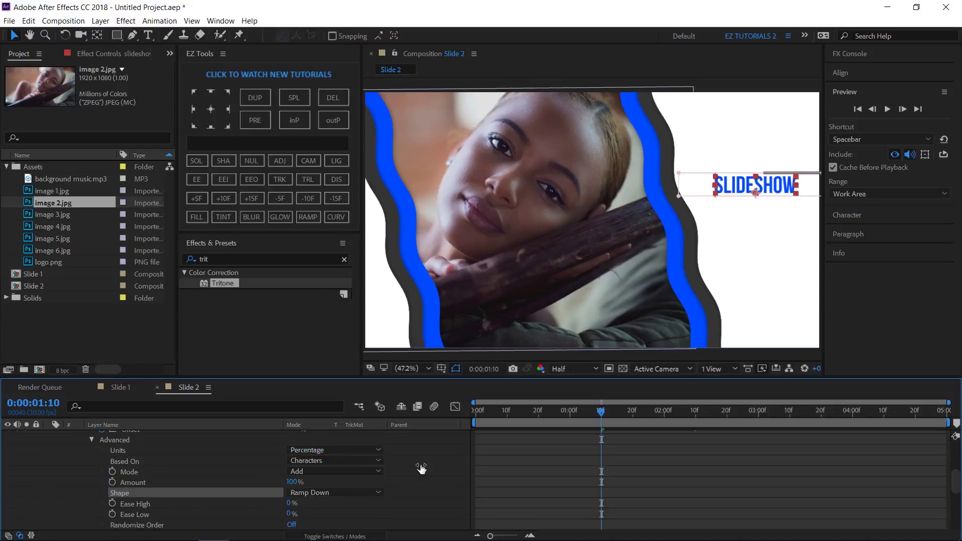
# - Time-reverse the two Range Selector Offset keyframes of the slideshow text layer
pyautogui.scroll(1, 662, 479)
pyautogui.moveTo(716, 454); pyautogui.dragTo(589, 473)
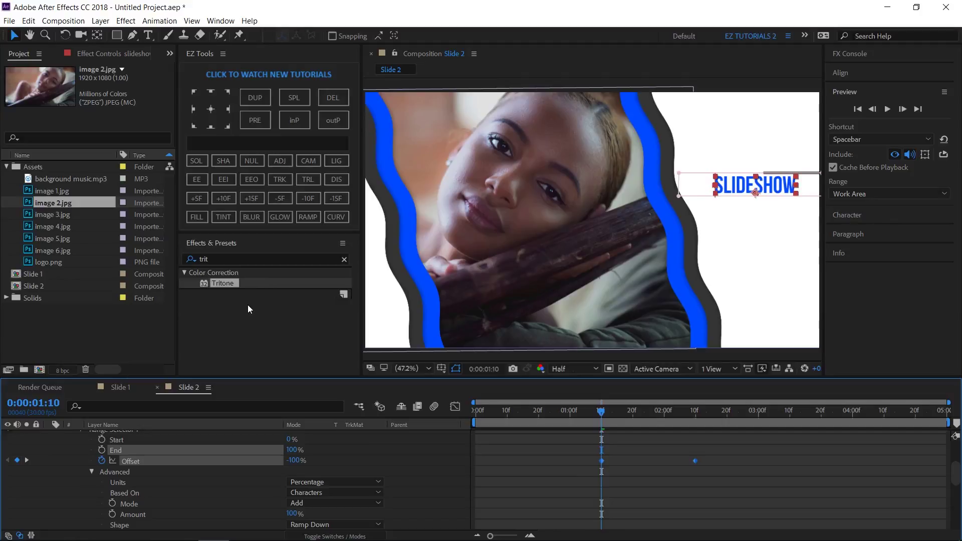
pyautogui.click(285, 184)
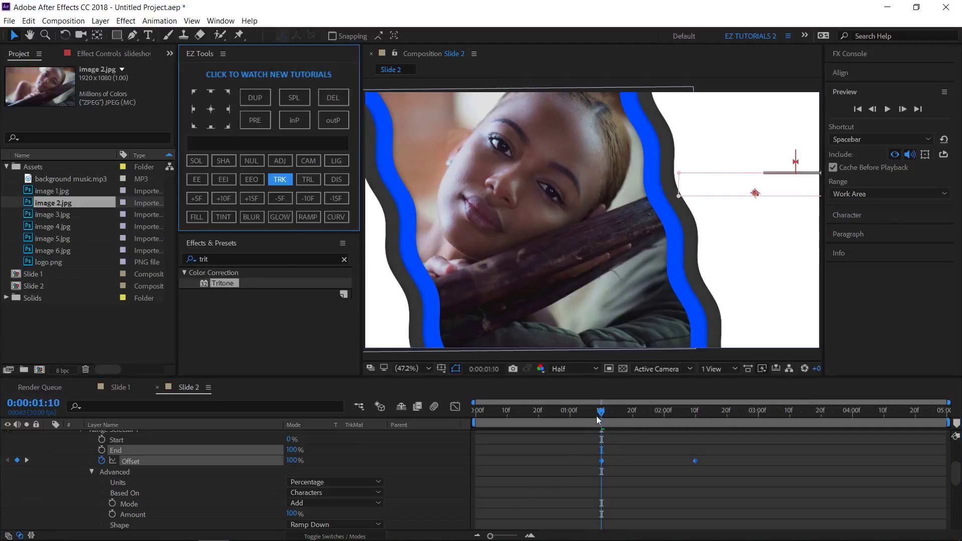
# - At about 0:00:02:24, replace the CLEAN title with "first text" and the SLIDESHOW title with "second text"
pyautogui.moveTo(613, 410); pyautogui.dragTo(738, 429)
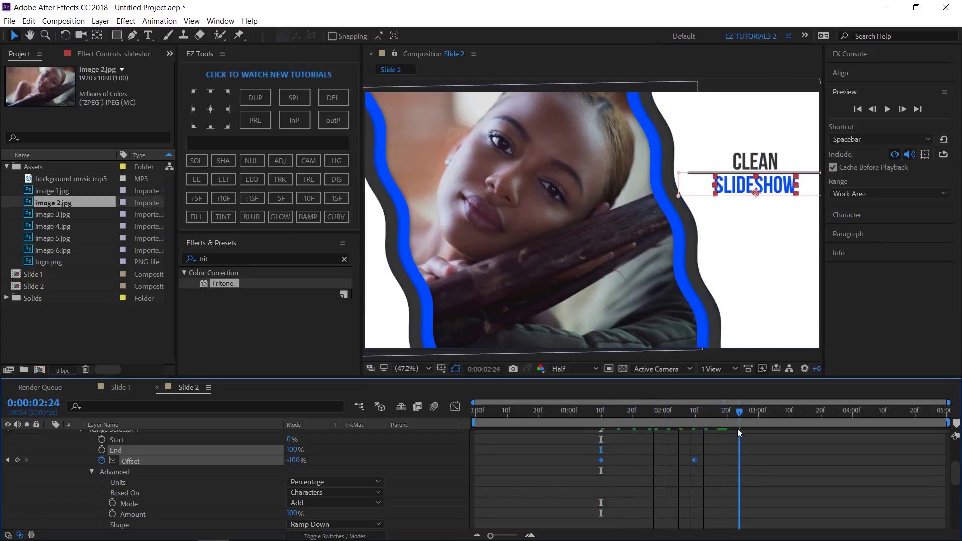
pyautogui.doubleClick(755, 164)
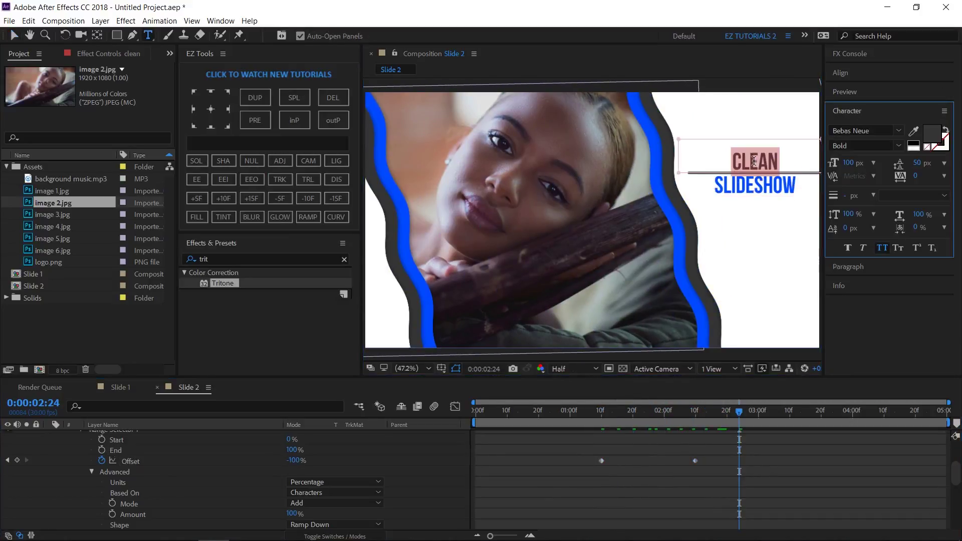
pyautogui.write('first text')
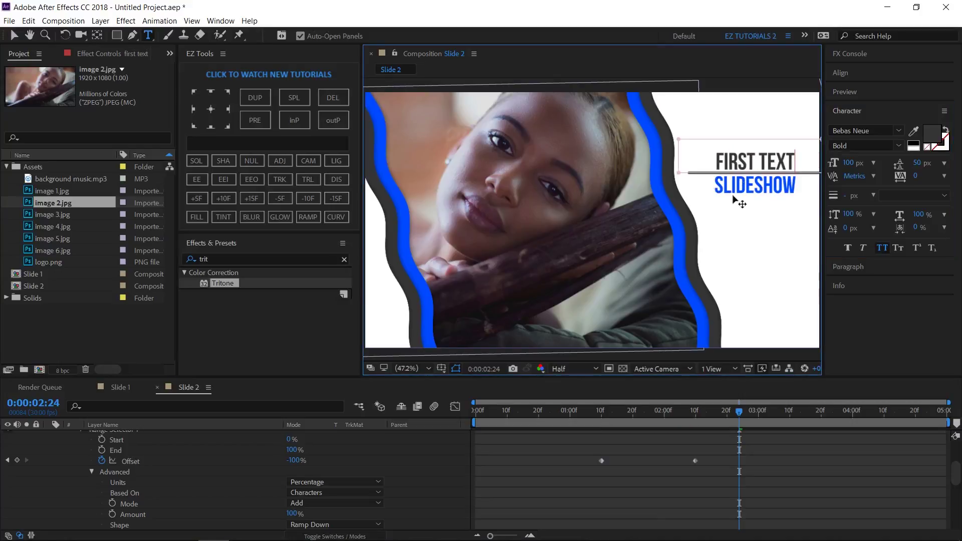
pyautogui.click(47, 447)
pyautogui.click(103, 447)
pyautogui.write('s')
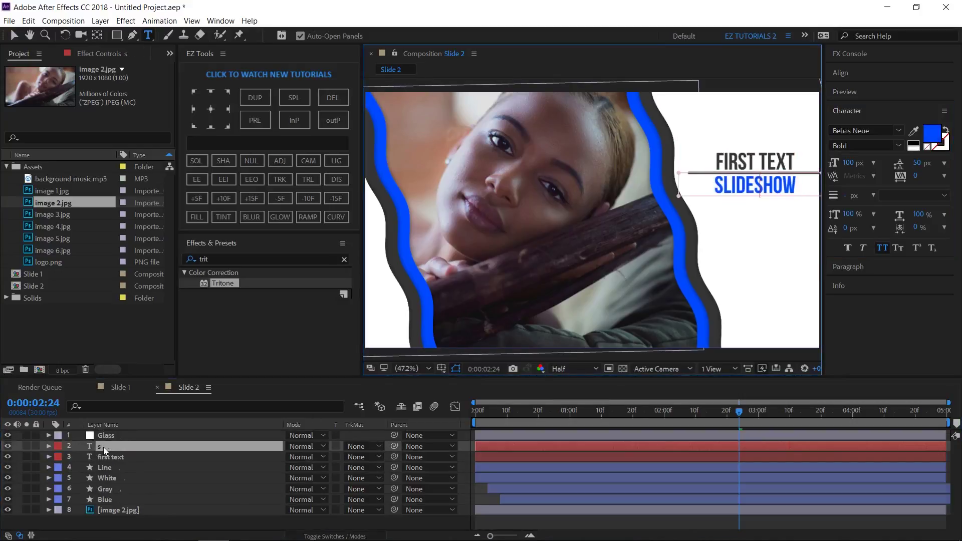
pyautogui.write('econd text')
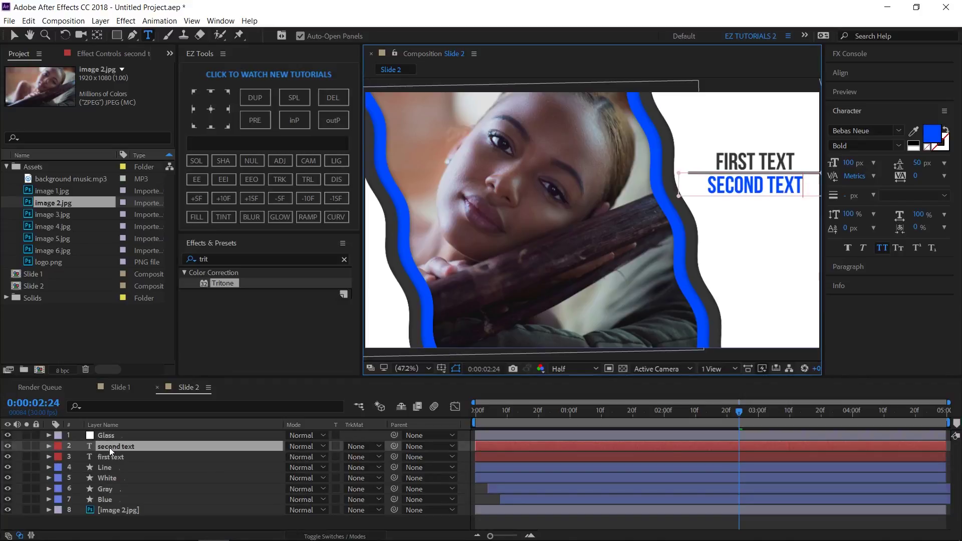
# - Time-reverse the two Position keyframes of the Glass layer so the glass sweeps across in the opposite direction
pyautogui.click(118, 435)
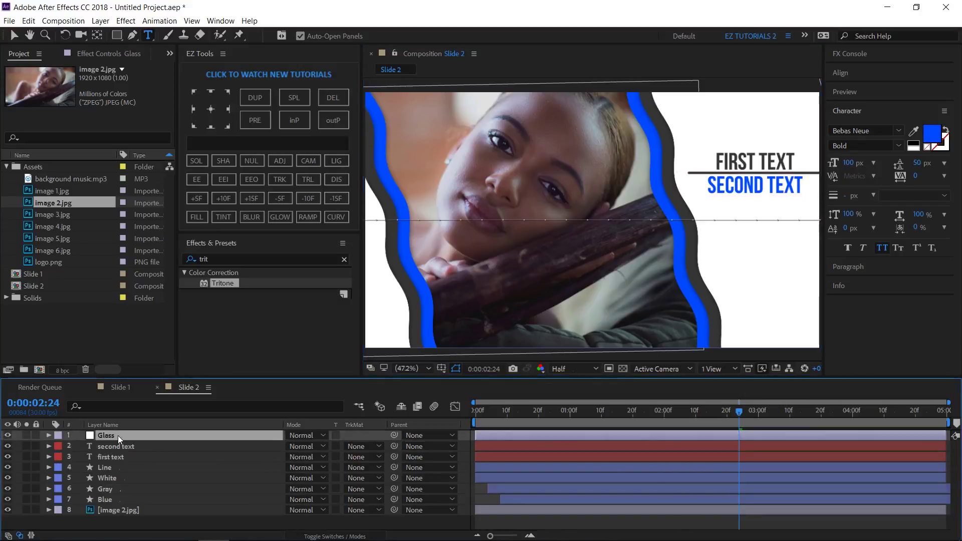
pyautogui.click(337, 180)
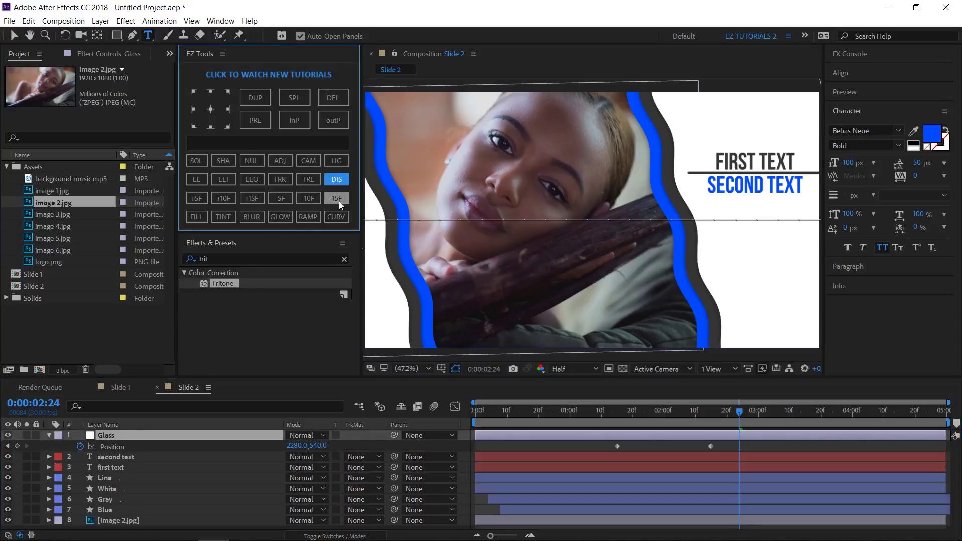
pyautogui.moveTo(728, 444); pyautogui.dragTo(612, 453)
pyautogui.click(280, 180)
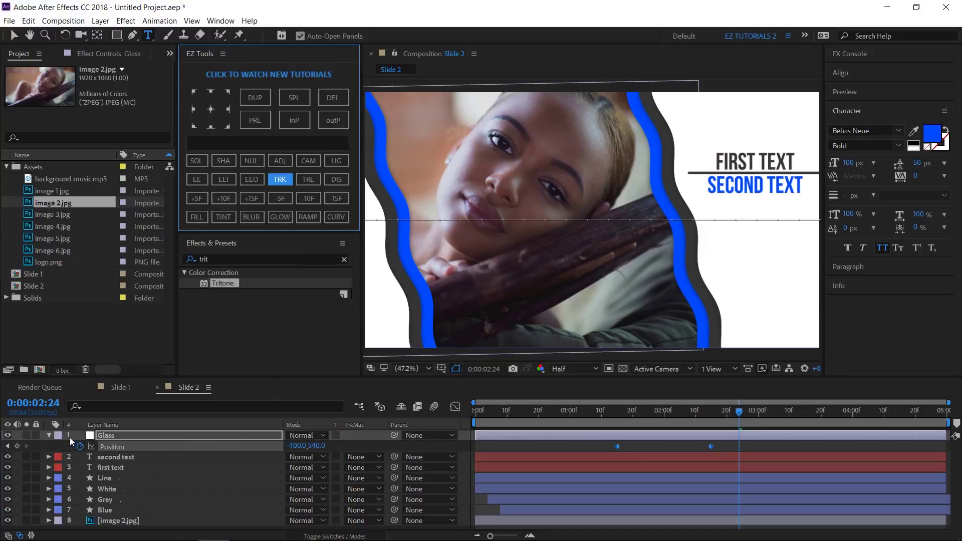
pyautogui.click(49, 436)
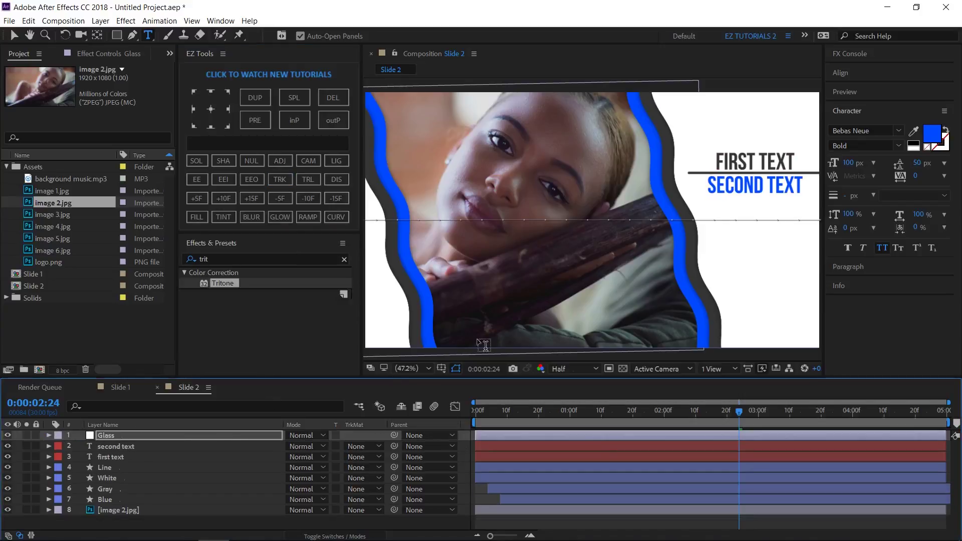
# - Play back Slide 2 to check the reversed text, line and glass animations
pyautogui.click(862, 95)
pyautogui.click(887, 109)
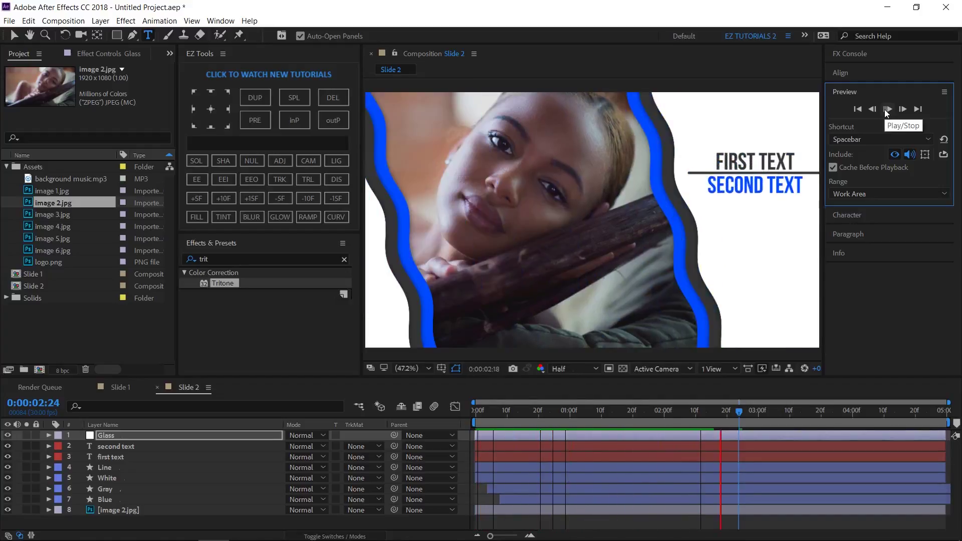
pyautogui.click(885, 109)
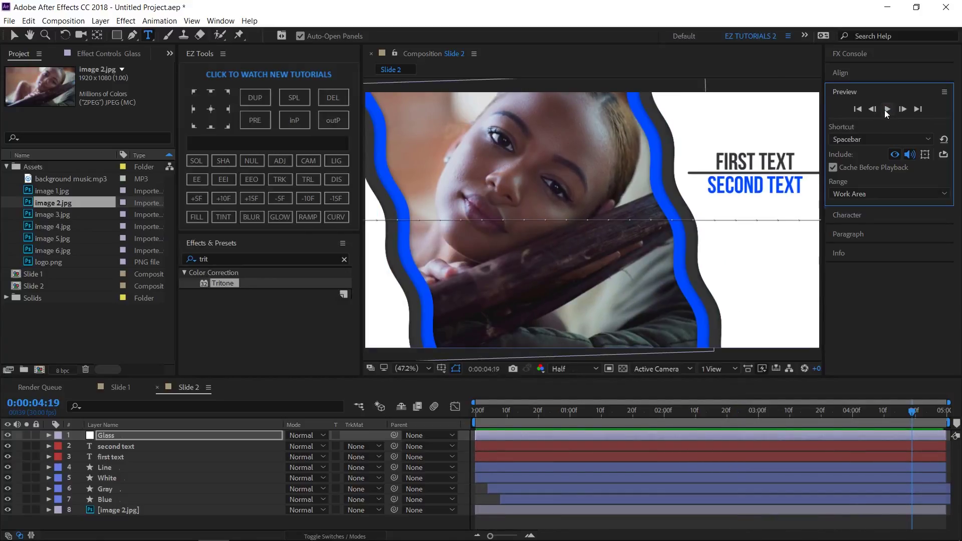
# - Duplicate the Slide 1 composition and rename the copy "Final Slide"
pyautogui.click(15, 61)
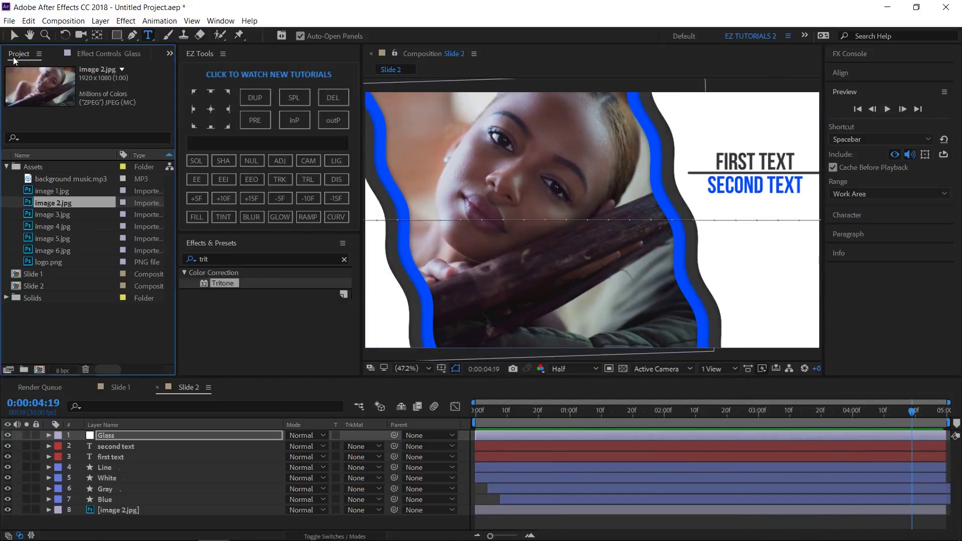
pyautogui.click(35, 275)
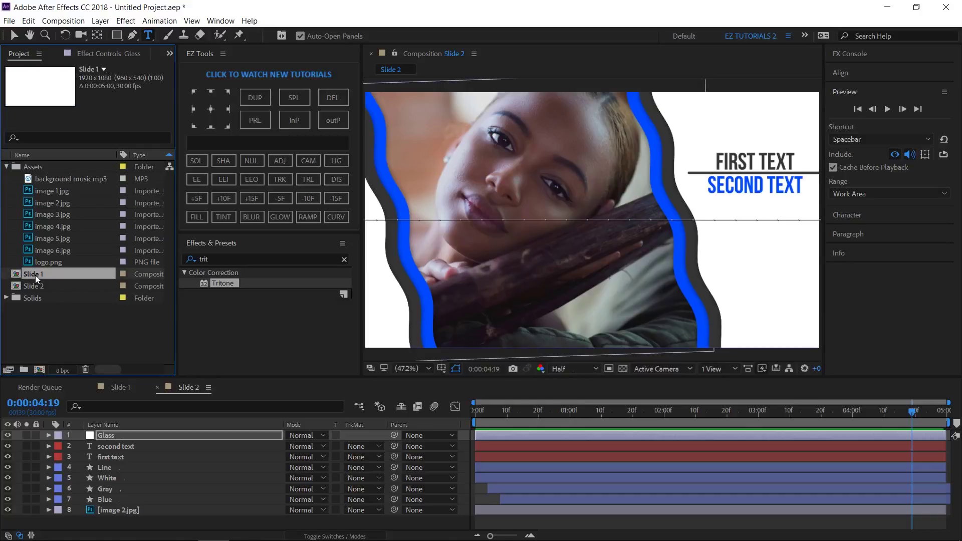
pyautogui.click(254, 97)
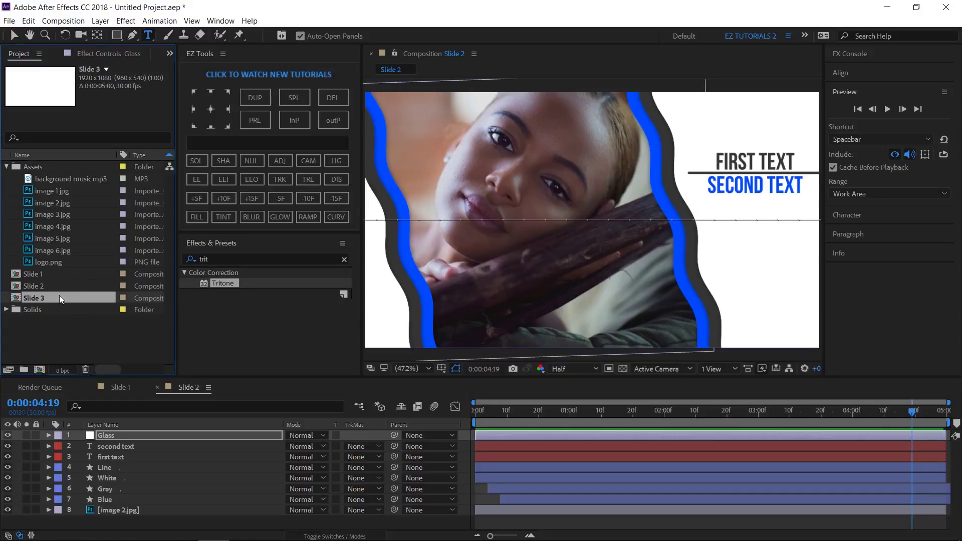
pyautogui.press('Return')
pyautogui.write('F')
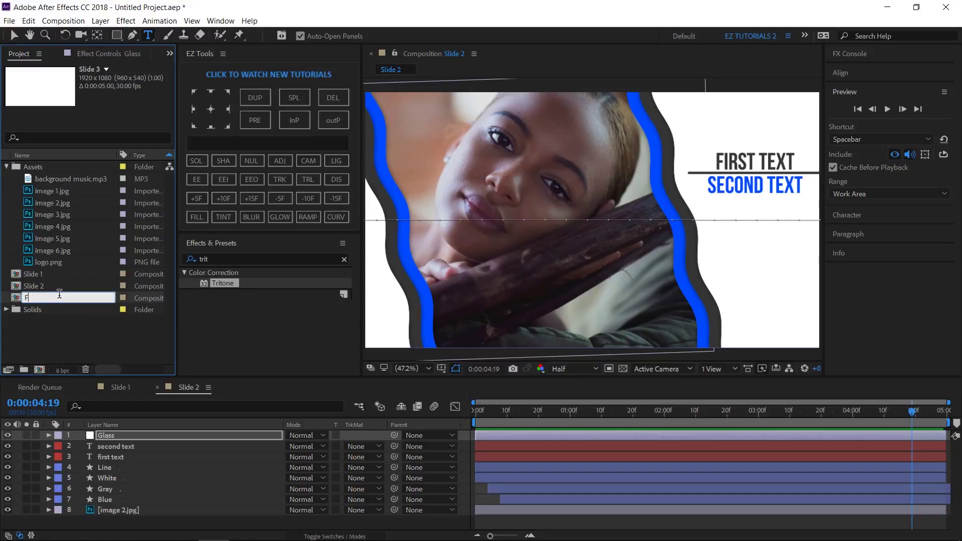
pyautogui.write('inal Slide')
pyautogui.press('Return')
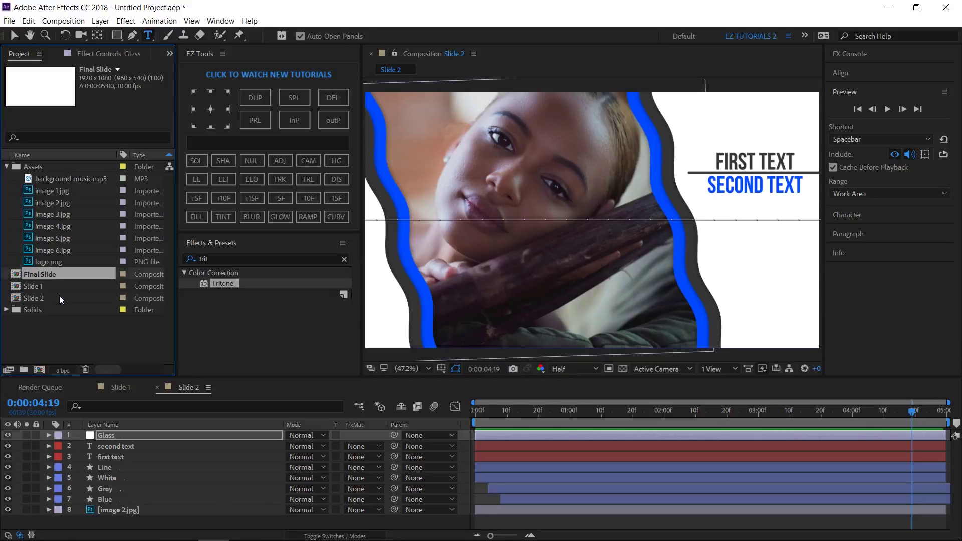
# - Open the Final Slide composition and delete its slideshow, clean, Line and image 1.jpg layers
pyautogui.doubleClick(56, 276)
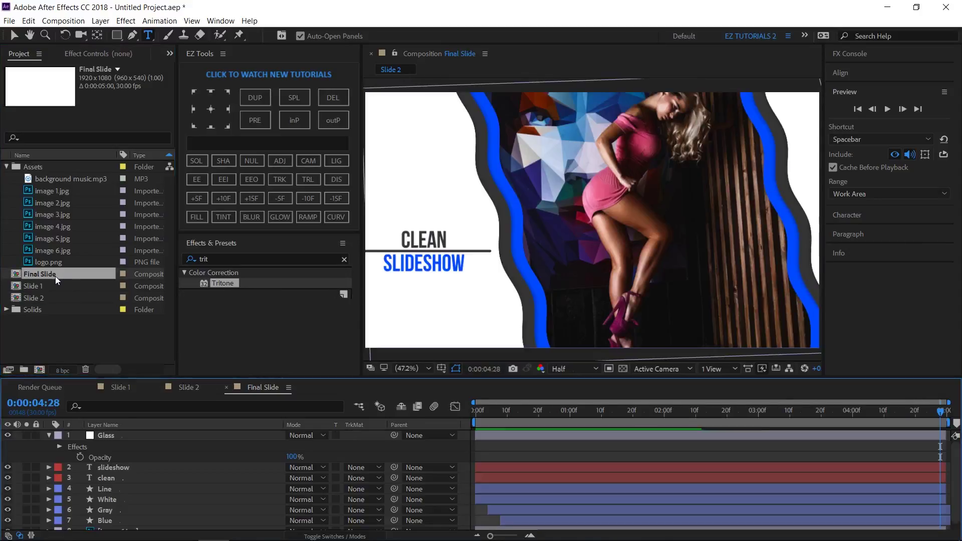
pyautogui.click(49, 436)
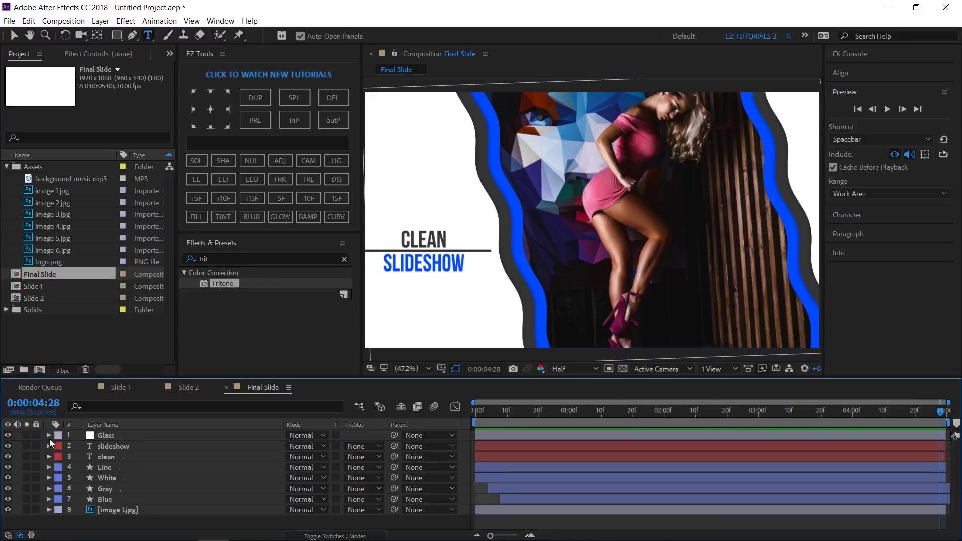
pyautogui.click(116, 447)
pyautogui.keyDown('shift'); pyautogui.click(108, 459); pyautogui.keyUp('shift')
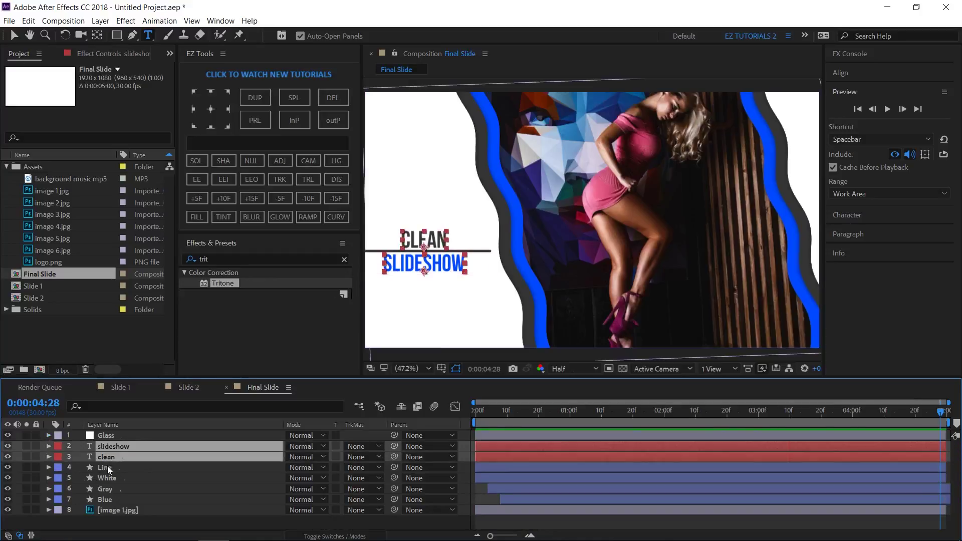
pyautogui.keyDown('ctrl'); pyautogui.click(105, 468); pyautogui.keyUp('ctrl')
pyautogui.keyDown('ctrl'); pyautogui.click(110, 510); pyautogui.keyUp('ctrl')
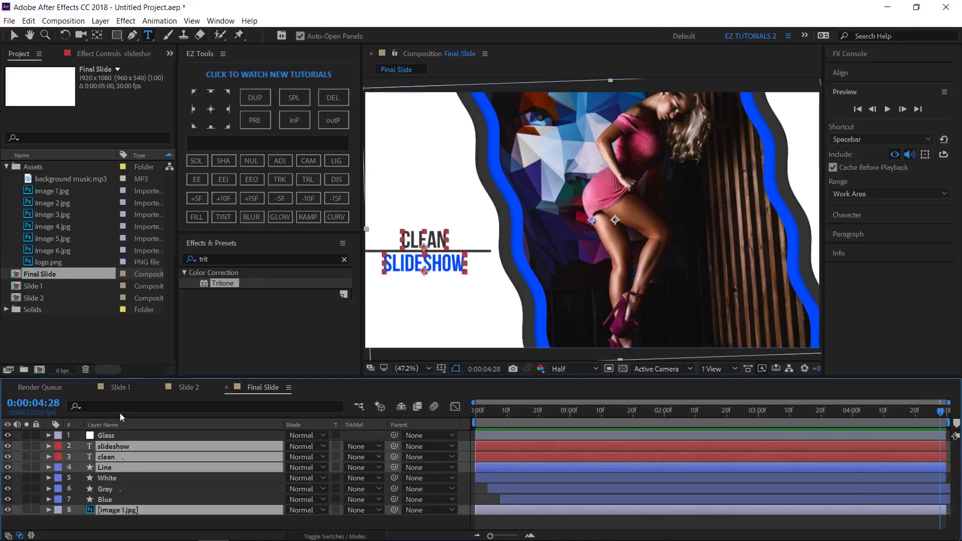
pyautogui.click(331, 97)
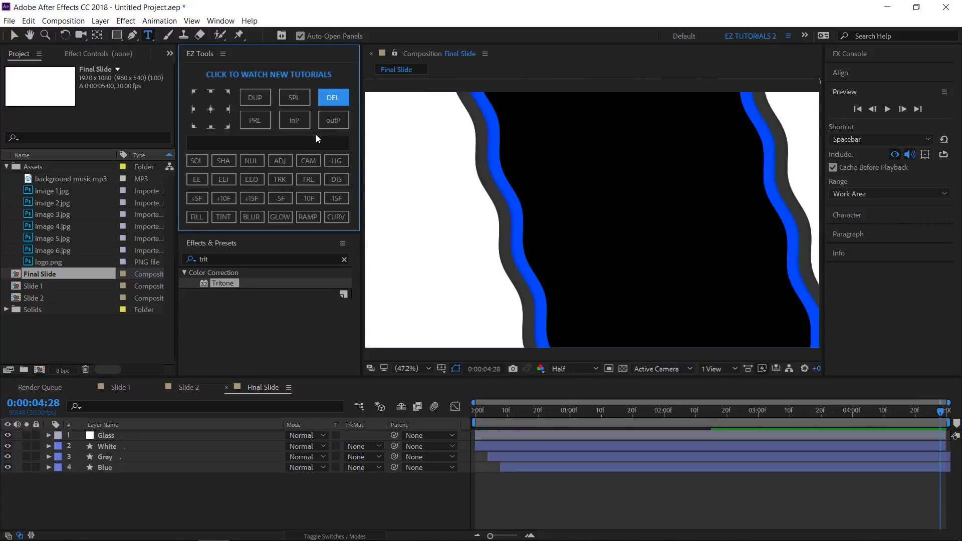
# - Add a solid with a white (FFFFFF) Fill effect and place it beneath the Blue layer as the background
pyautogui.click(202, 161)
pyautogui.click(199, 218)
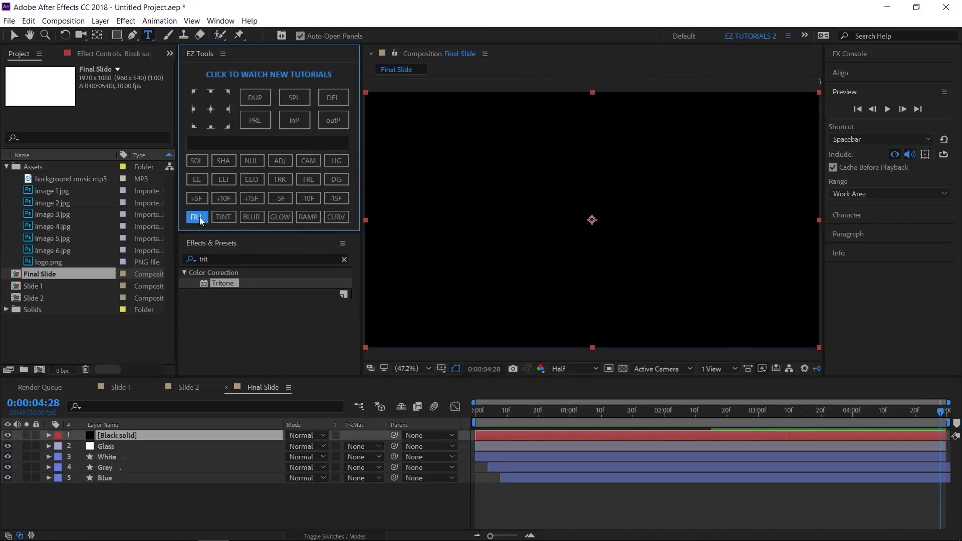
pyautogui.click(123, 50)
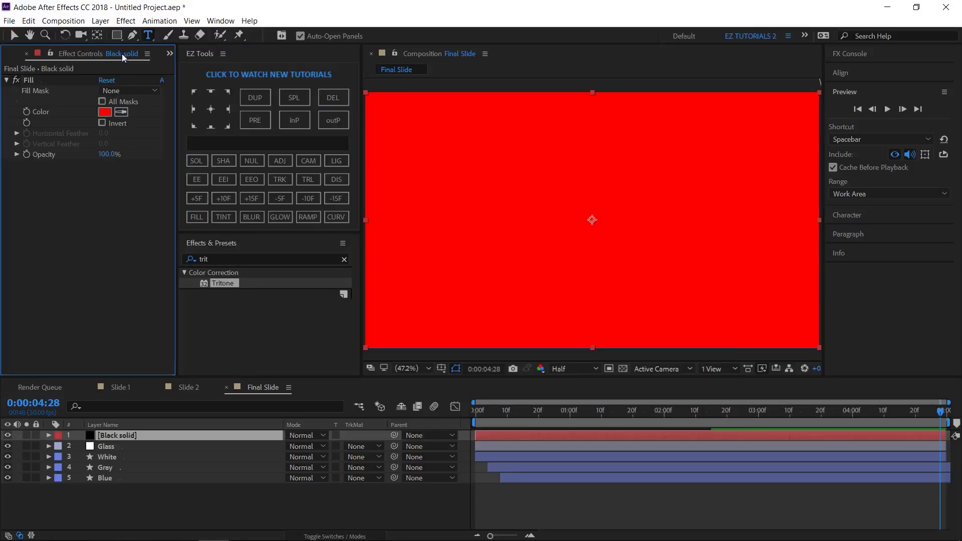
pyautogui.click(104, 115)
pyautogui.moveTo(73, 90)
pyautogui.mouseDown()
pyautogui.moveTo(55, 41)
pyautogui.moveTo(17, 31)
pyautogui.mouseUp()
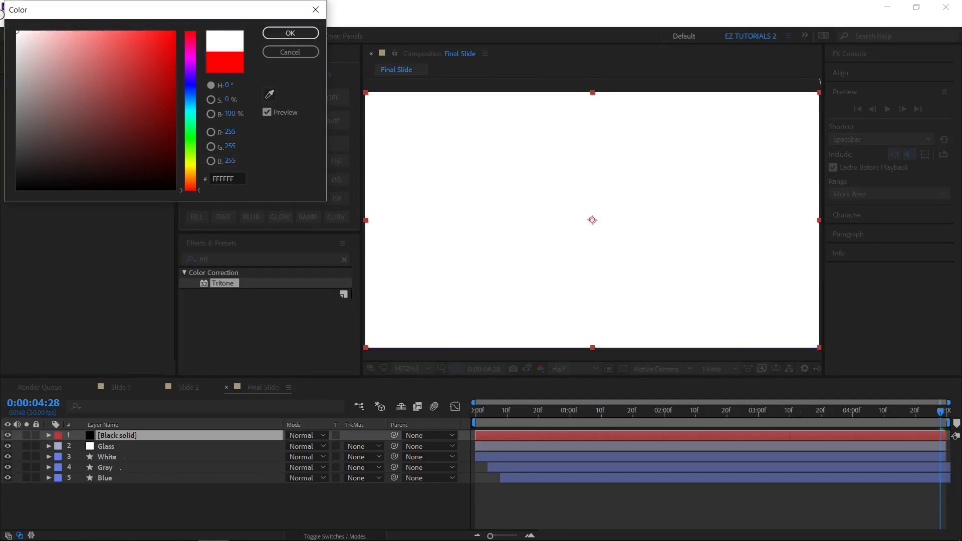
pyautogui.click(292, 35)
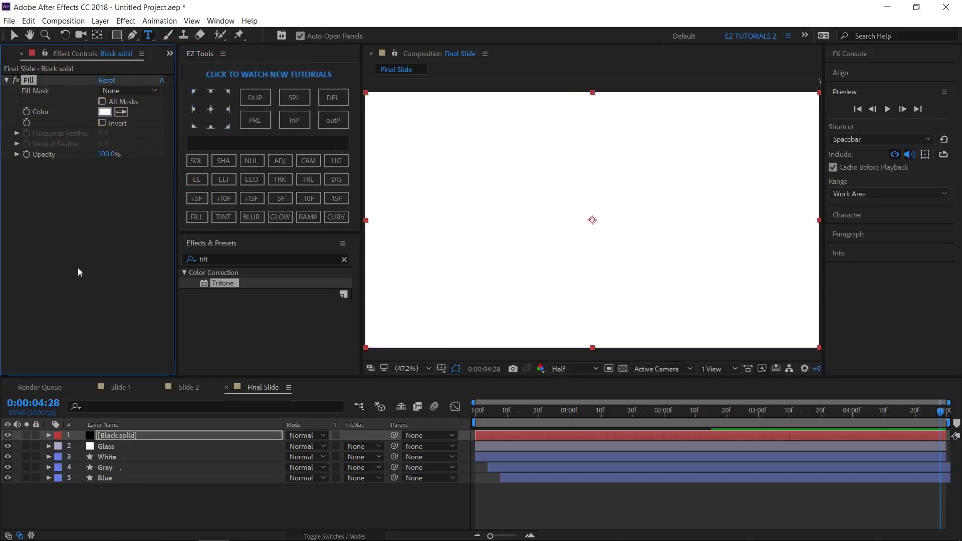
pyautogui.moveTo(113, 439); pyautogui.dragTo(122, 484)
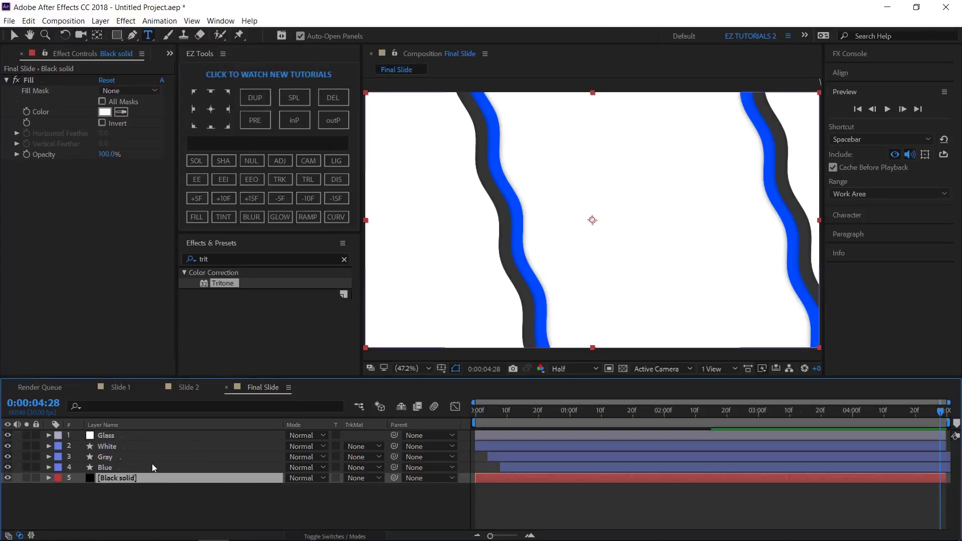
# - Set the horizontal CC Jaws Center value of the Blue layer to 960
pyautogui.click(106, 468)
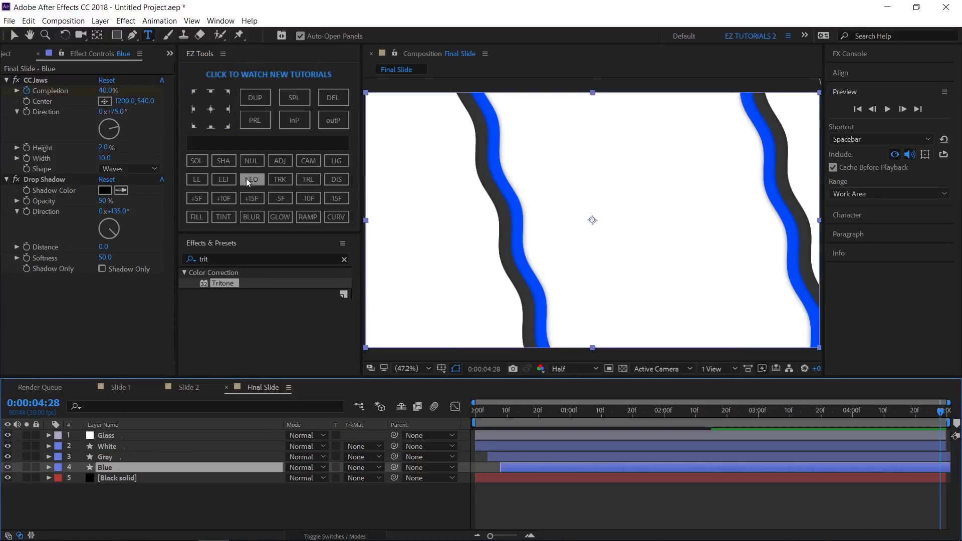
pyautogui.click(122, 102)
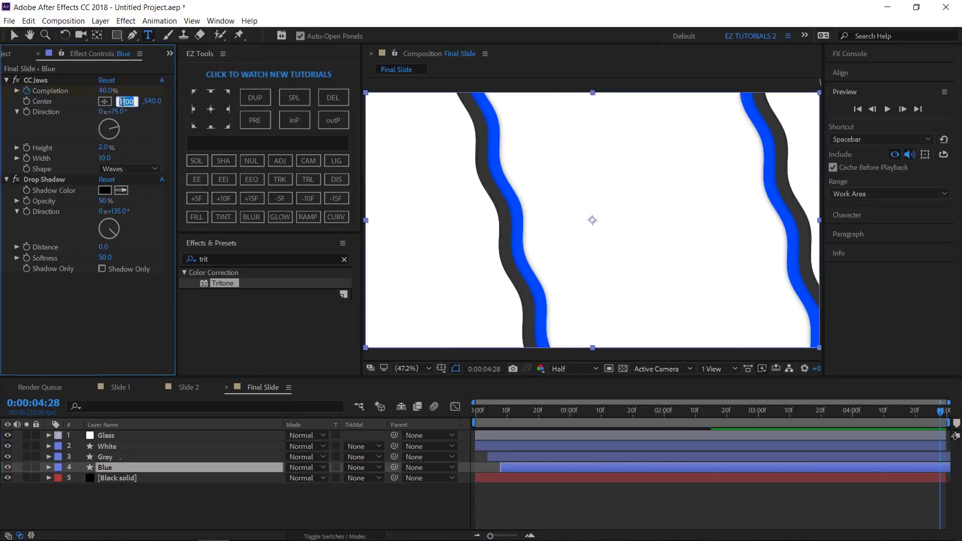
pyautogui.write('960')
pyautogui.press('Return')
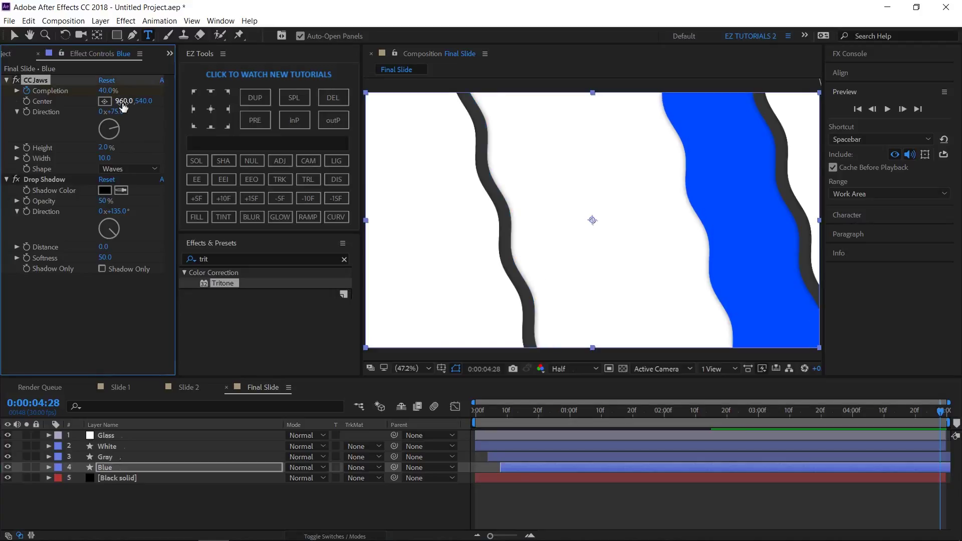
# - Set the horizontal CC Jaws Center value to 960 on the Gray and White layers
pyautogui.click(101, 457)
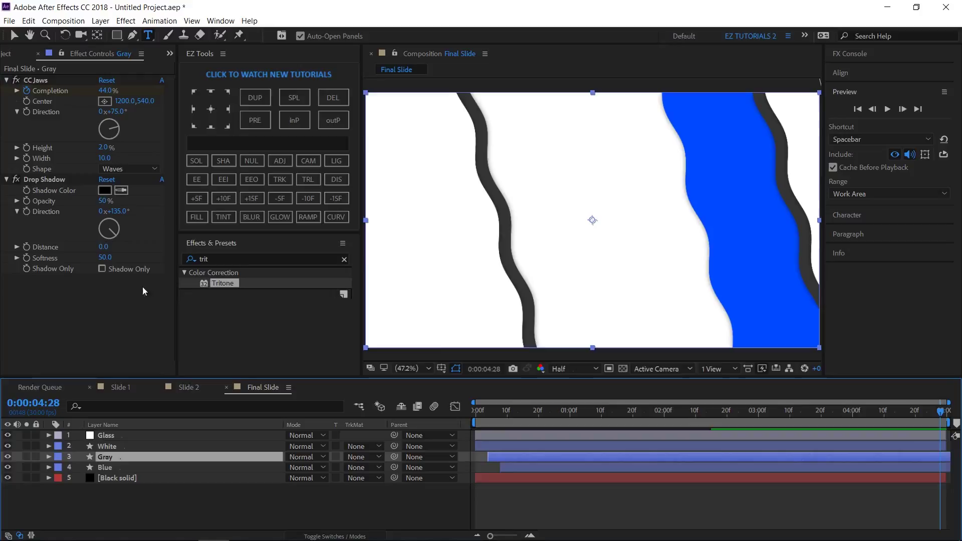
pyautogui.click(122, 101)
pyautogui.write('9')
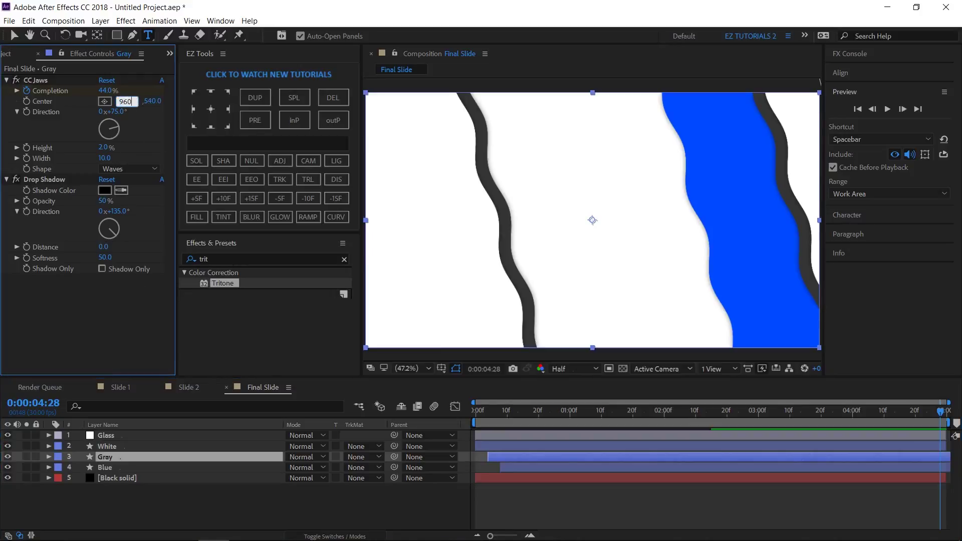
pyautogui.write('60')
pyautogui.press('Return')
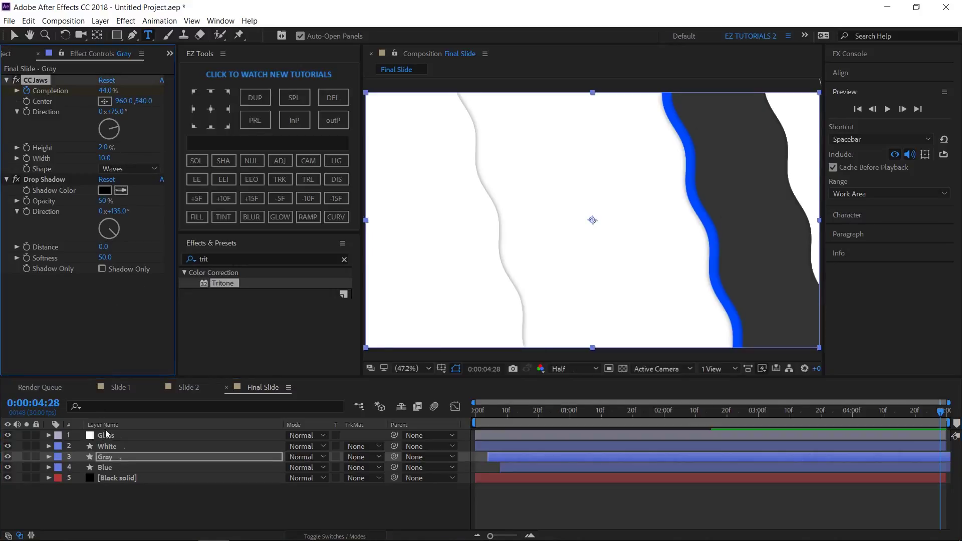
pyautogui.click(107, 446)
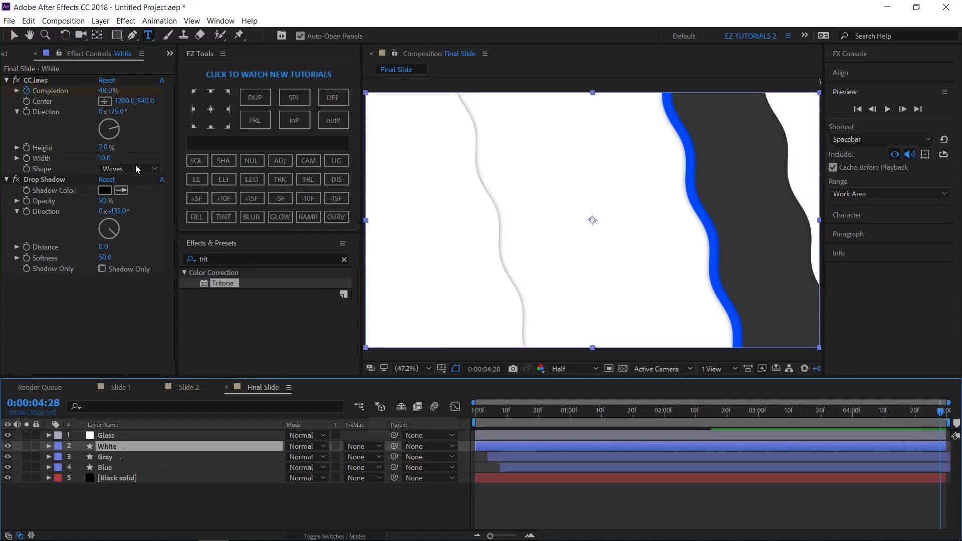
pyautogui.click(125, 101)
pyautogui.write('960')
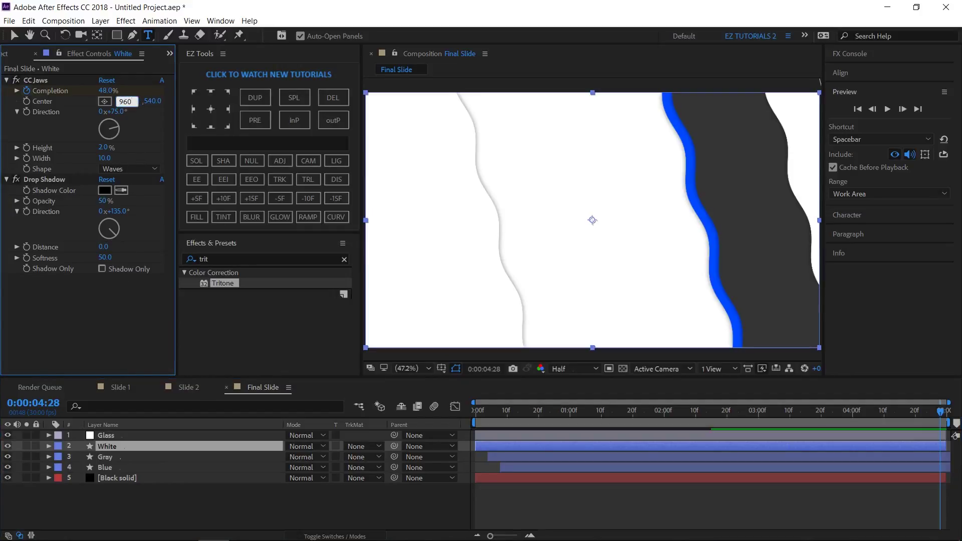
pyautogui.press('Return')
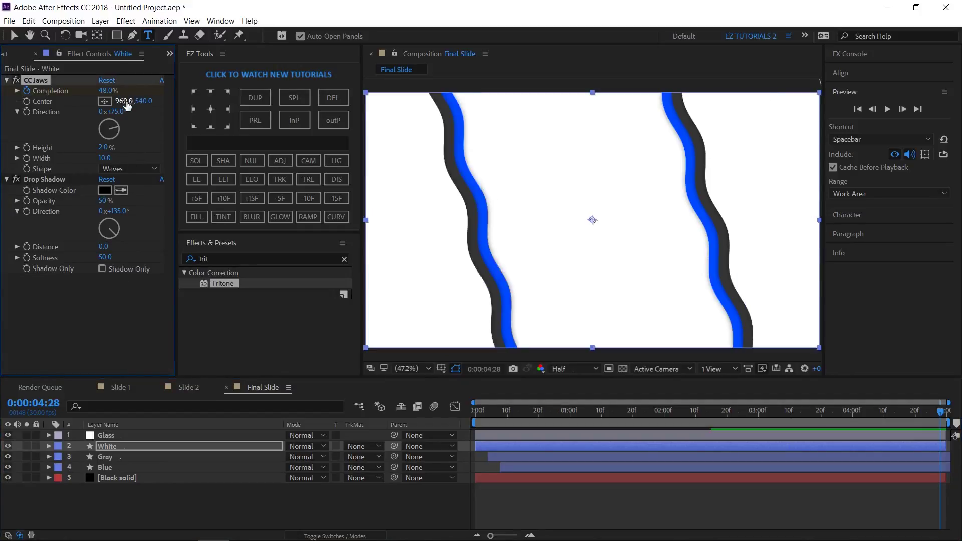
# - Reveal the CC Jaws Completion keyframes of the White, Gray and Blue layers and set White's second keyframe to 100%
pyautogui.keyDown('shift'); pyautogui.click(115, 468); pyautogui.keyUp('shift')
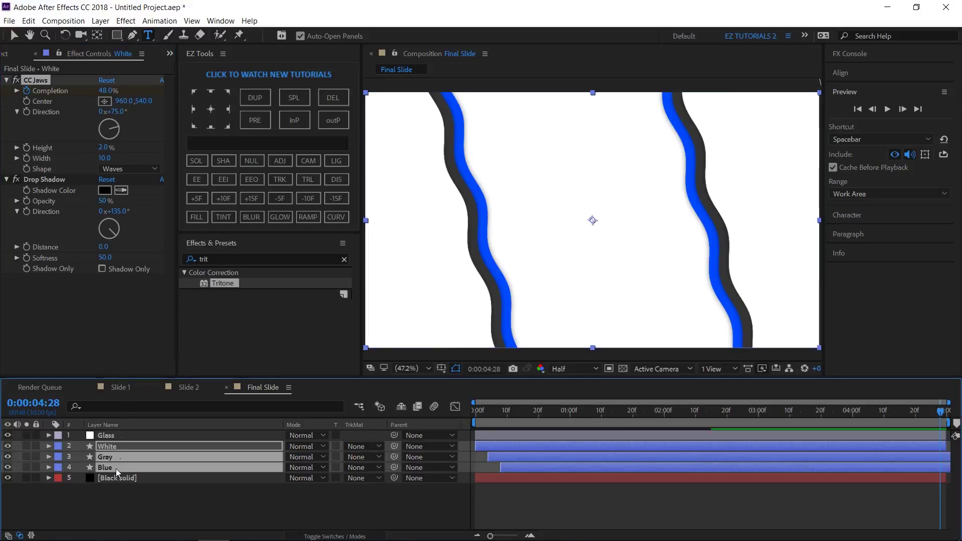
pyautogui.click(335, 180)
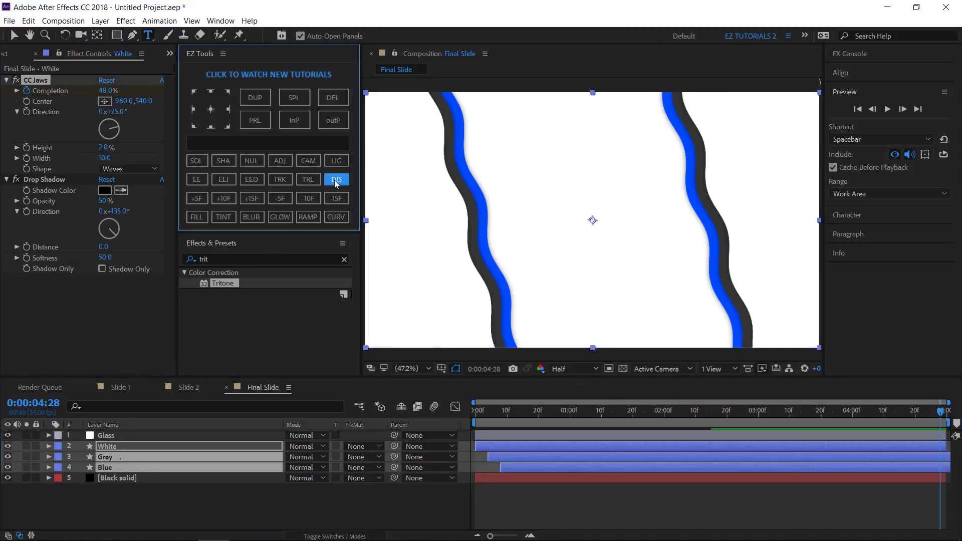
pyautogui.scroll(-1, 627, 483)
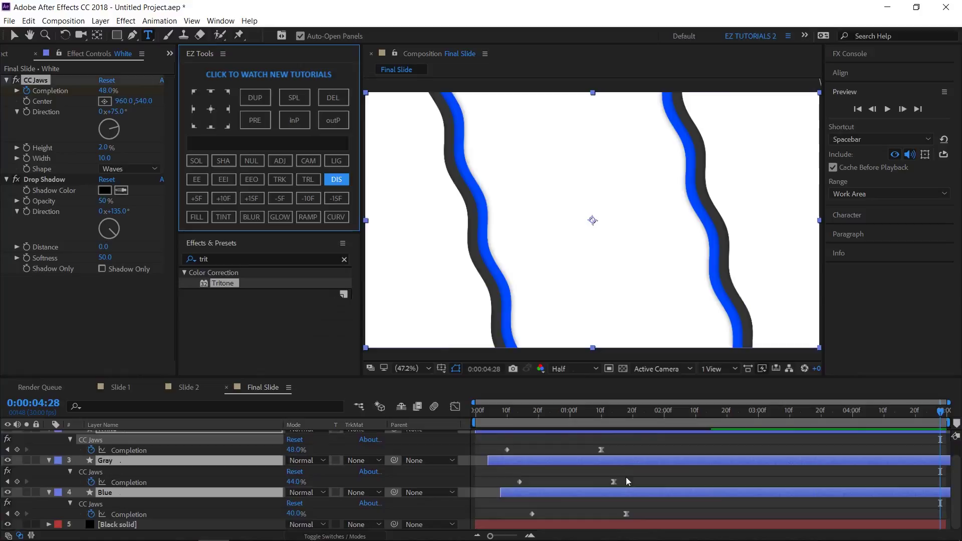
pyautogui.doubleClick(602, 450)
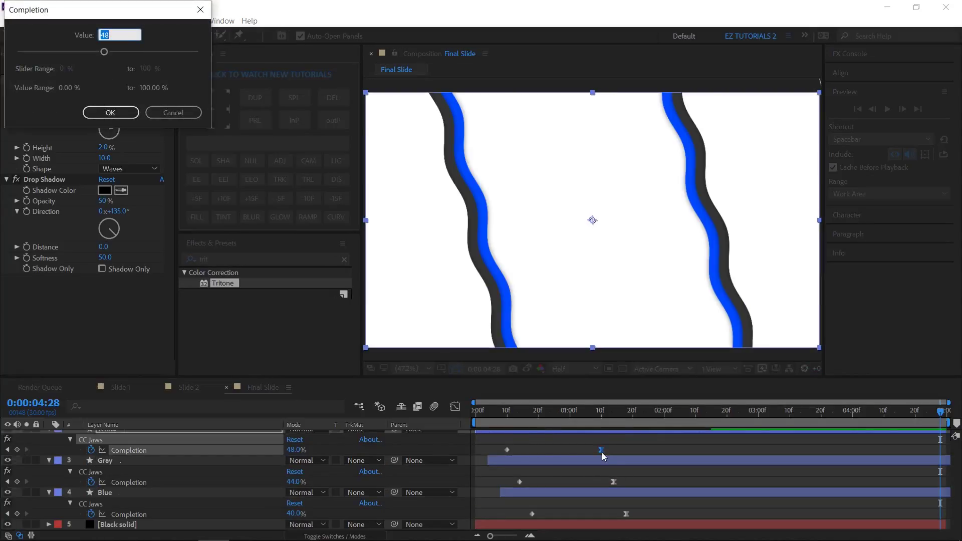
pyautogui.write('100')
pyautogui.press('Return')
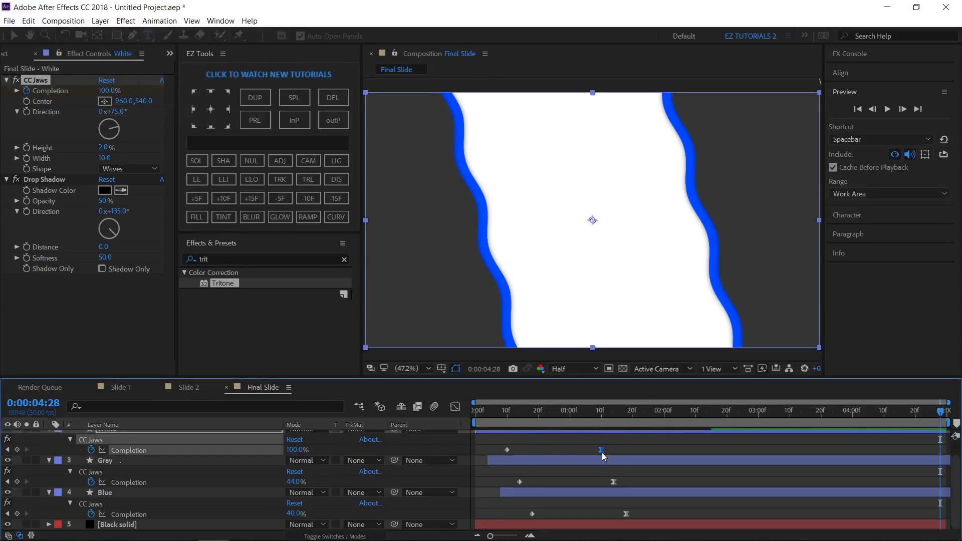
# - Set the second CC Jaws Completion keyframe of the Gray and Blue layers to 100%, and collapse the White layer's properties
pyautogui.doubleClick(613, 482)
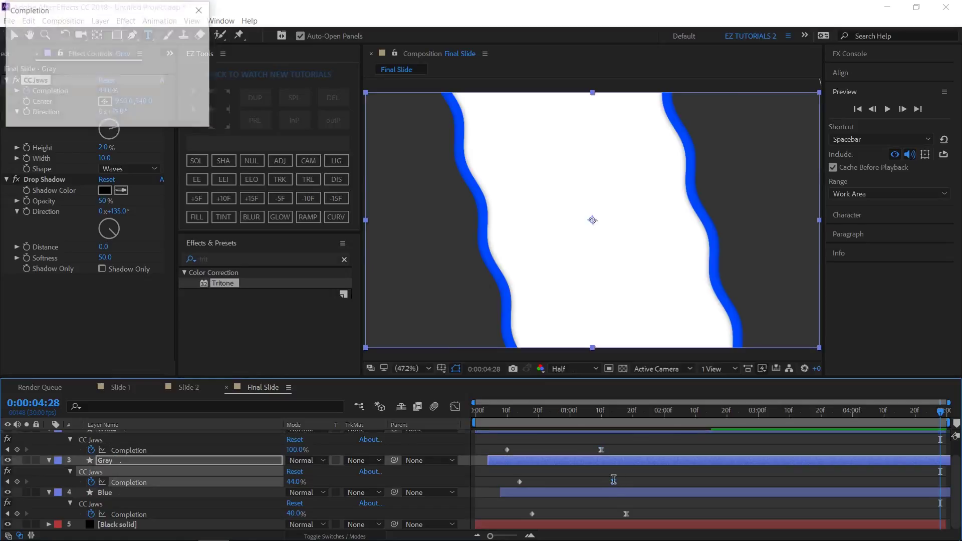
pyautogui.write('100')
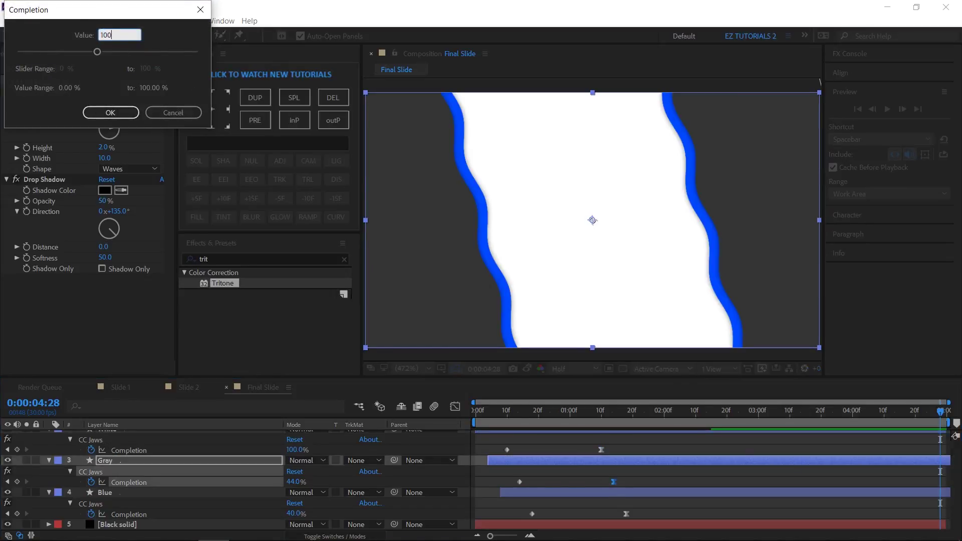
pyautogui.press('Return')
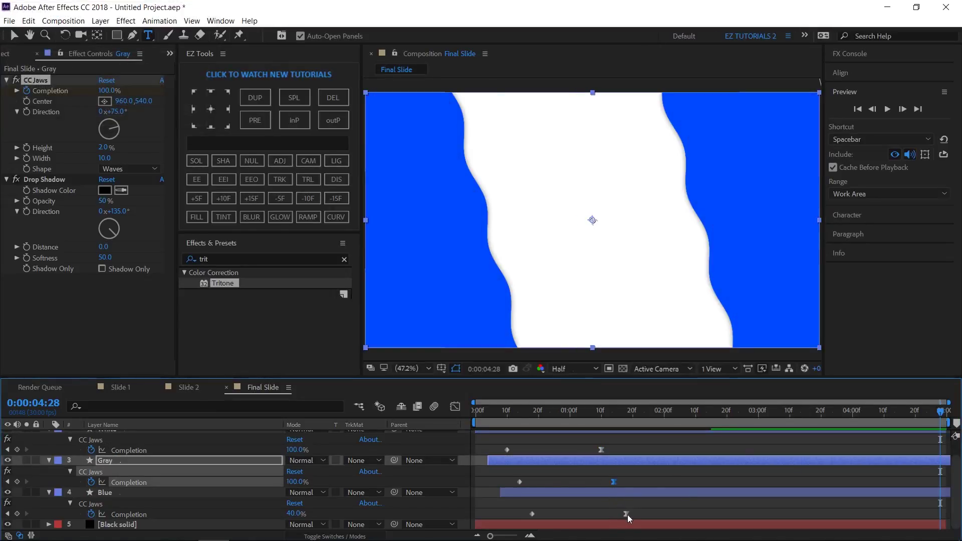
pyautogui.doubleClick(626, 514)
pyautogui.write('1')
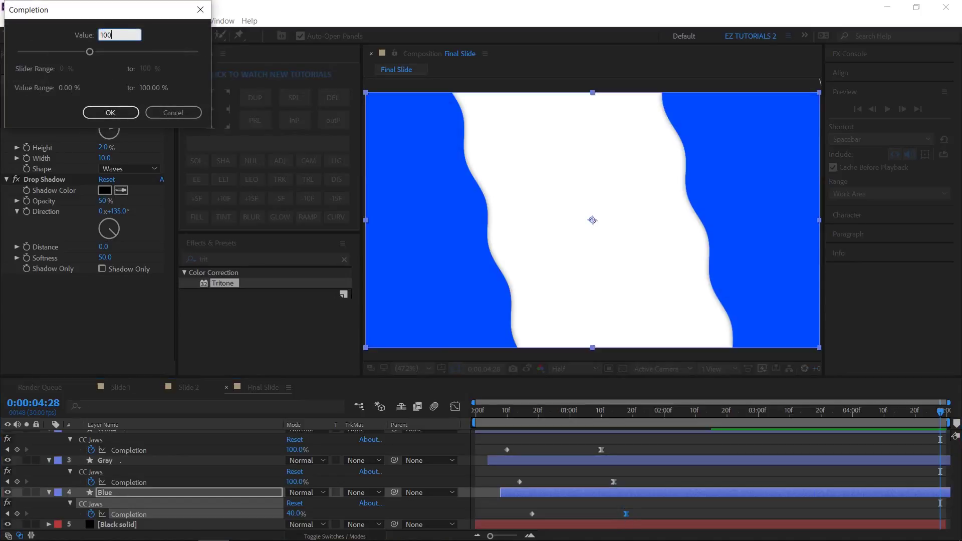
pyautogui.write('00')
pyautogui.press('Return')
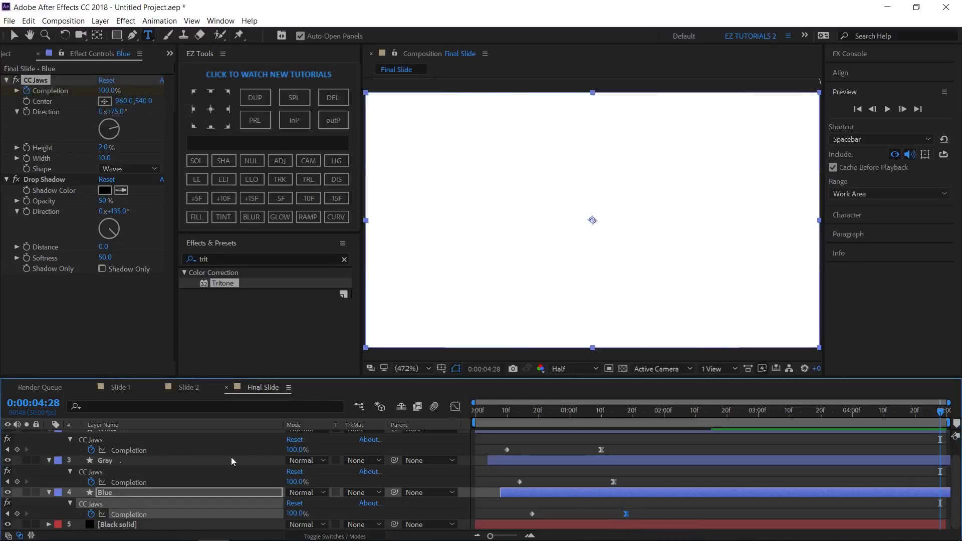
pyautogui.scroll(2, 81, 502)
pyautogui.click(49, 450)
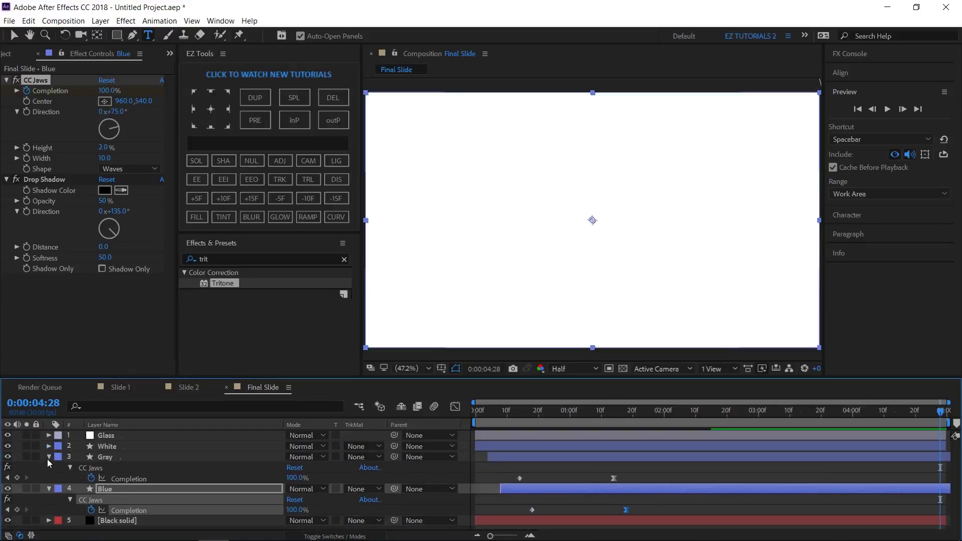
# - Collapse the Gray and Blue layers' properties and add logo.png to the Final Slide composition directly below the Glass layer
pyautogui.click(46, 458)
pyautogui.click(47, 467)
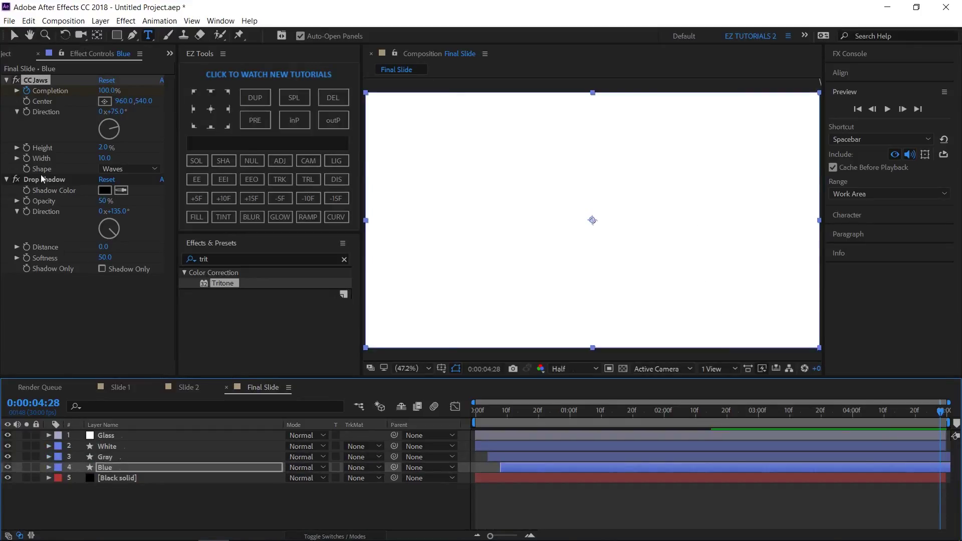
pyautogui.click(7, 53)
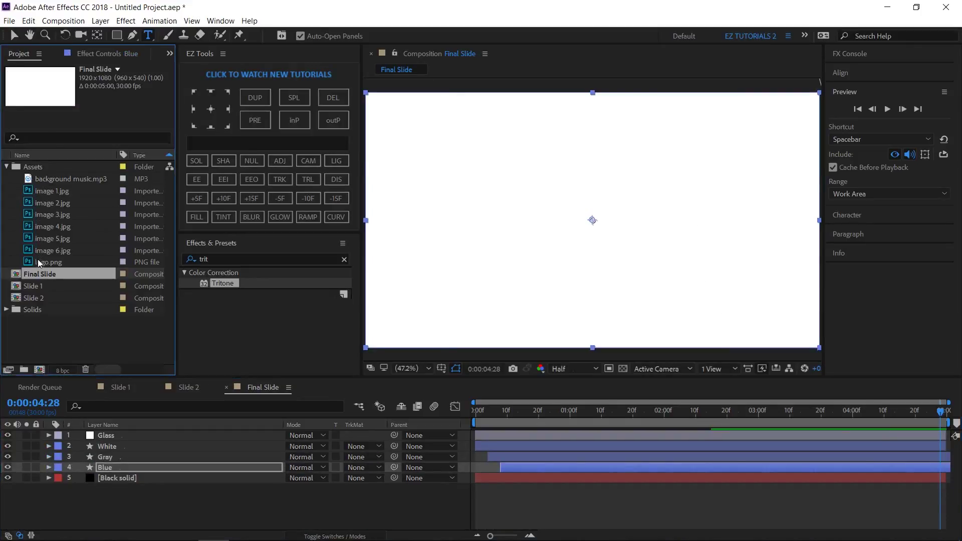
pyautogui.moveTo(49, 262); pyautogui.dragTo(71, 436)
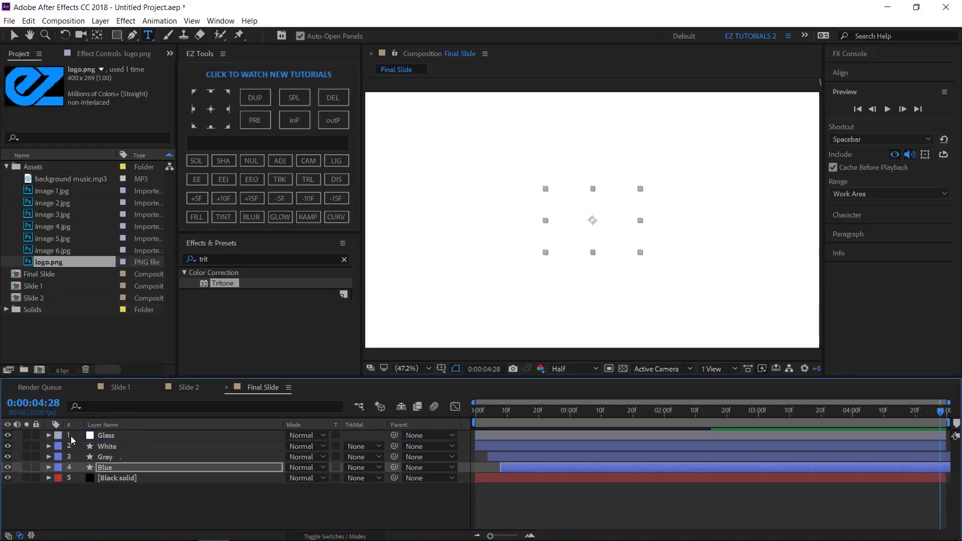
# - Add a Scale keyframe of 0% to the logo layer at 0:00:01:10
pyautogui.click(33, 408)
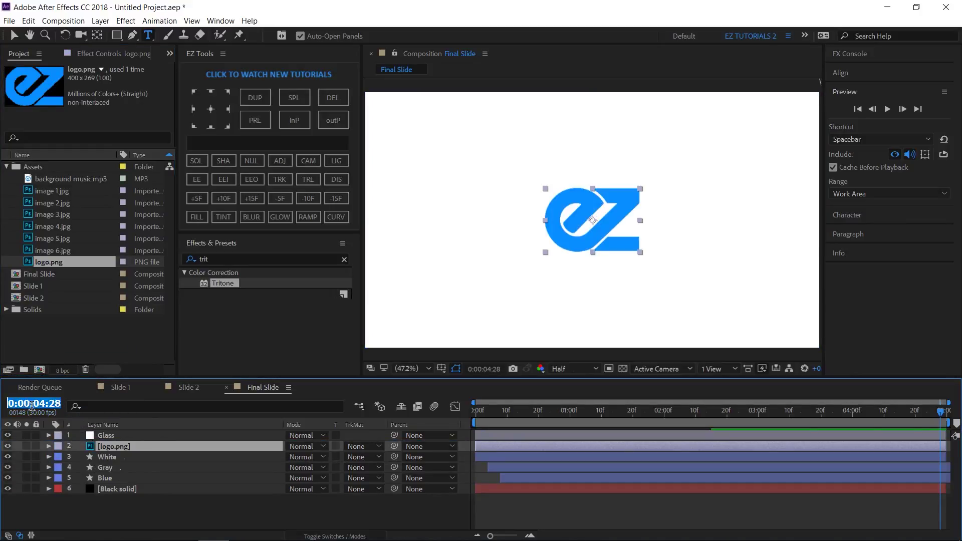
pyautogui.write('1.1')
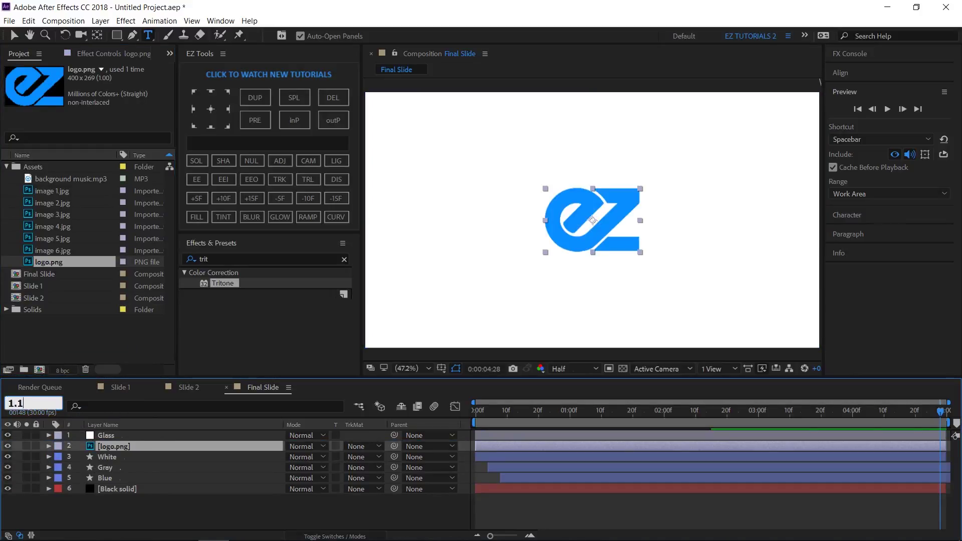
pyautogui.write('0')
pyautogui.press('Return')
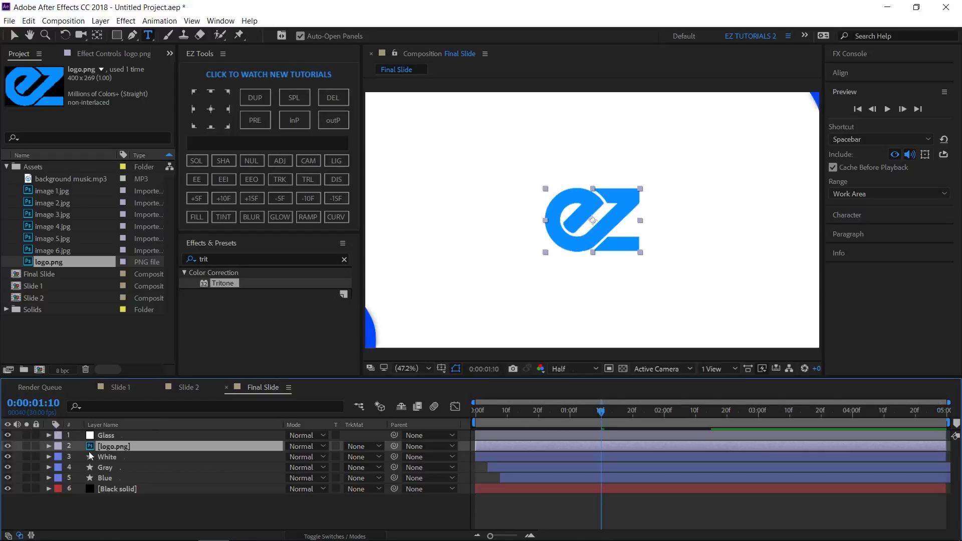
pyautogui.press('s')
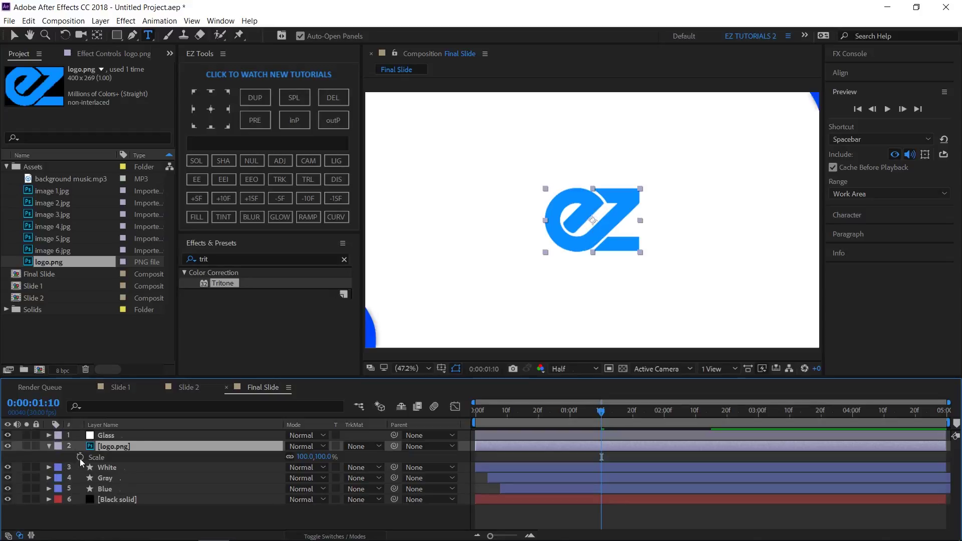
pyautogui.click(80, 457)
pyautogui.click(305, 457)
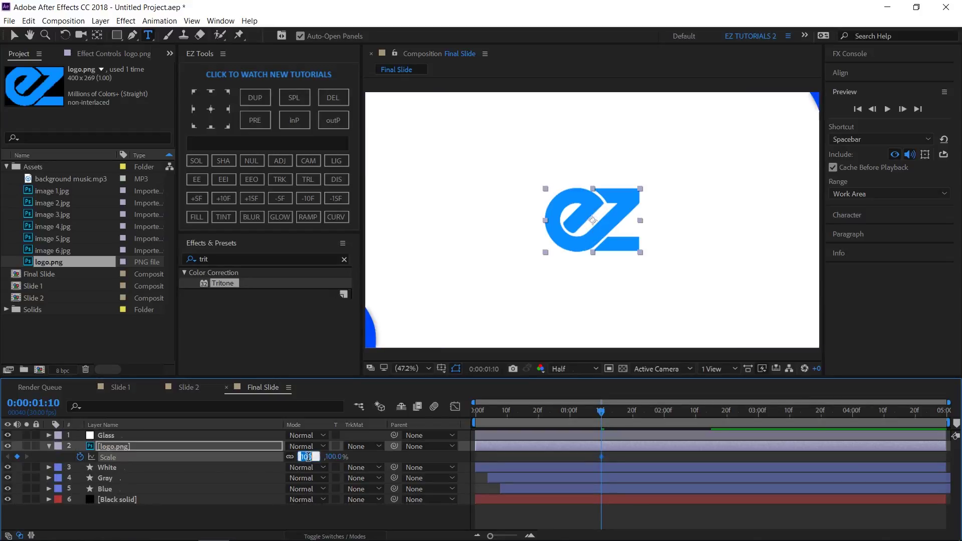
pyautogui.write('0')
pyautogui.press('Return')
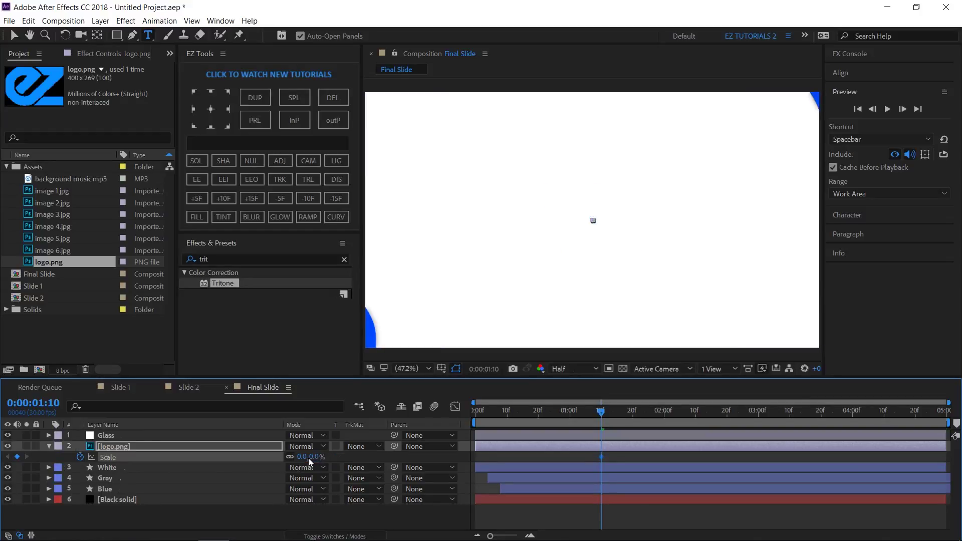
# - Add a 100% Scale keyframe to the logo 10 frames further on, at 0:00:01:20, and ease out its first Scale keyframe
pyautogui.click(221, 198)
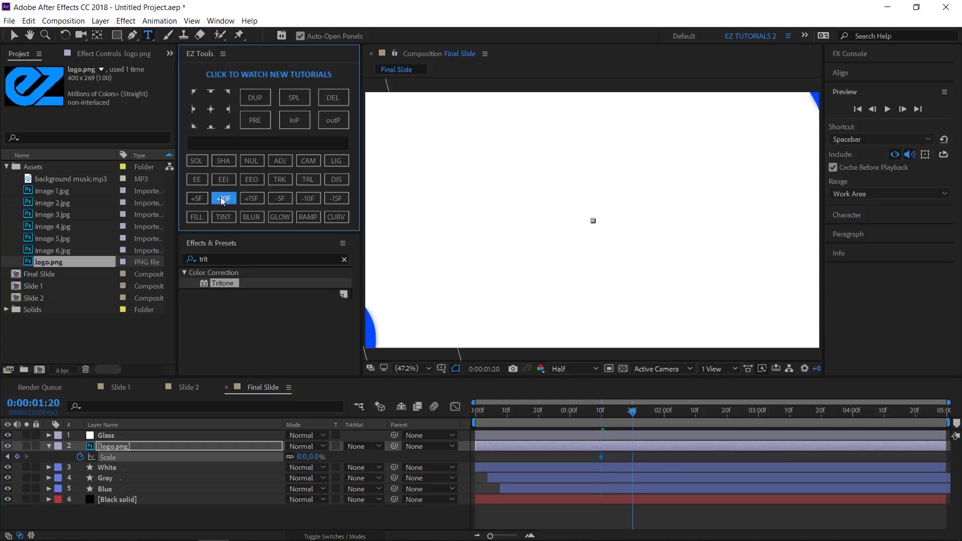
pyautogui.click(302, 458)
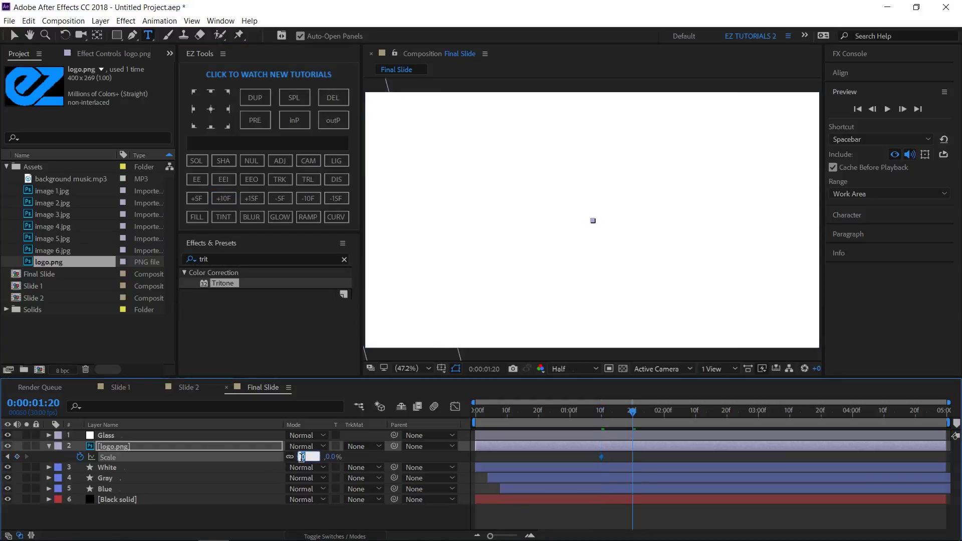
pyautogui.write('100')
pyautogui.press('Return')
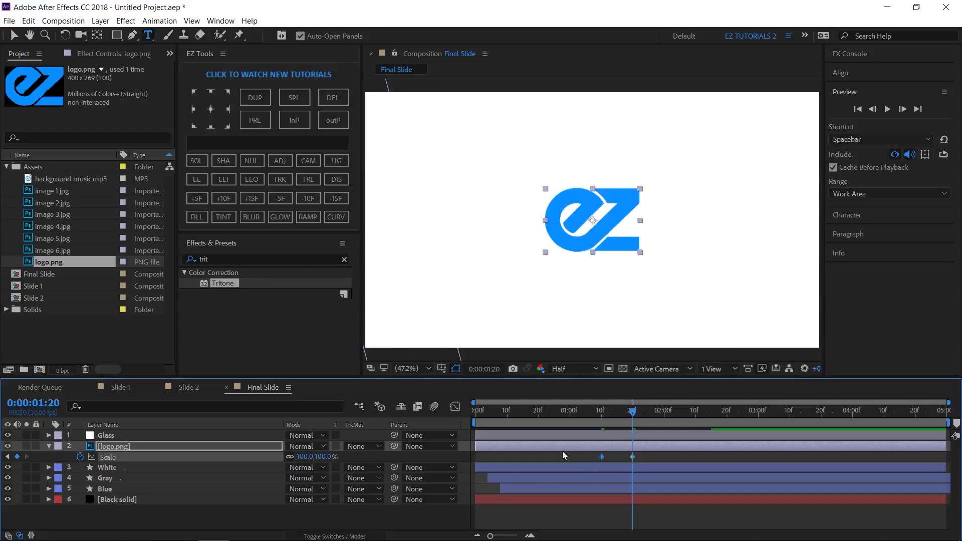
pyautogui.click(253, 180)
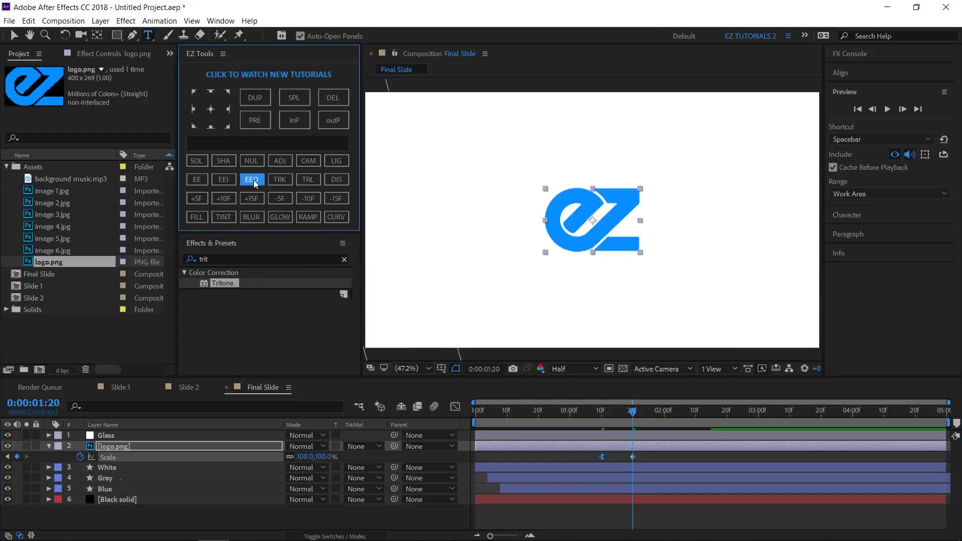
# - Paste the copied expression starting with "n = 0;" onto the logo's Scale property and collapse the layer's properties
pyautogui.keyDown('alt'); pyautogui.click(80, 456); pyautogui.keyUp('alt')
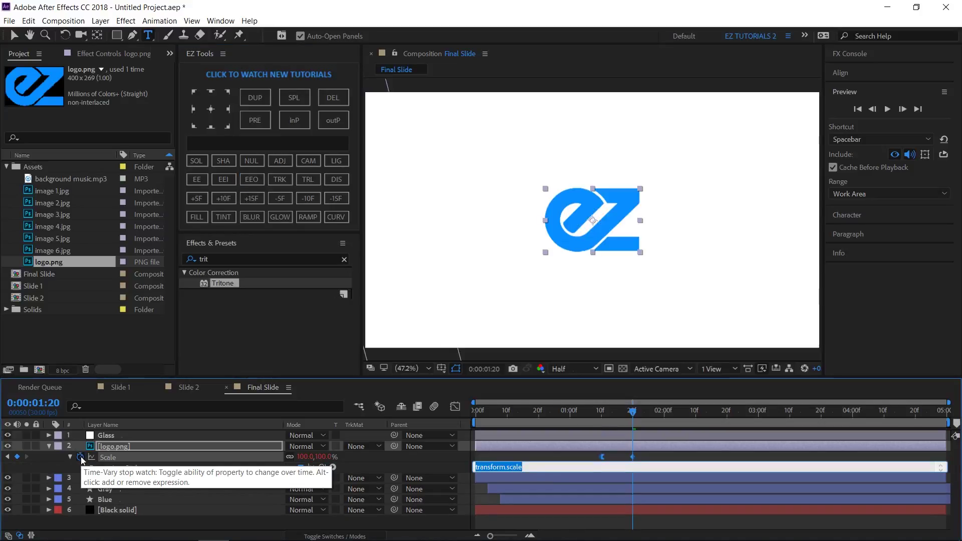
pyautogui.hotkey('ctrl', 'v')
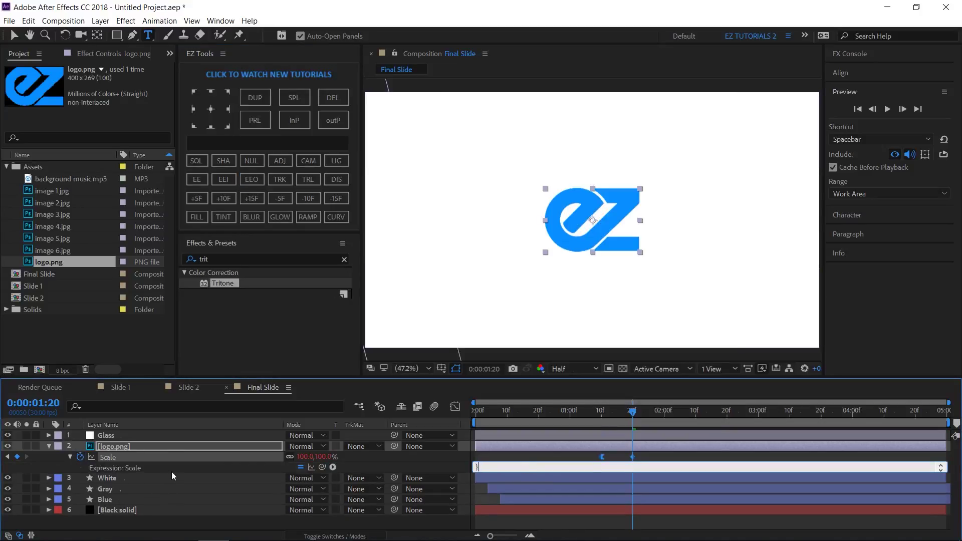
pyautogui.click(174, 467)
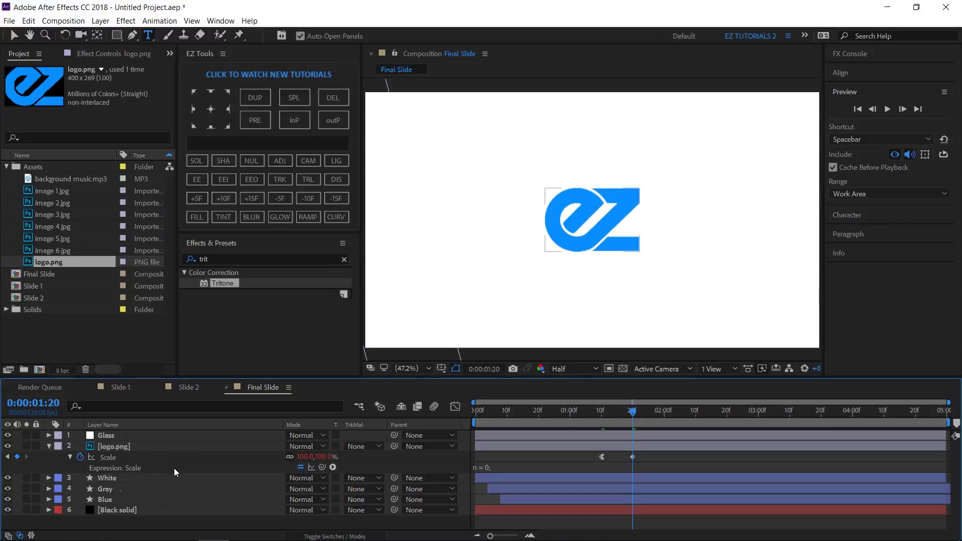
pyautogui.click(49, 447)
# - Apply a Fill effect to the logo layer, using the dark gray sampled from the wavy gray shape, and check the recoloured logo at 0:00:01:19
pyautogui.click(109, 447)
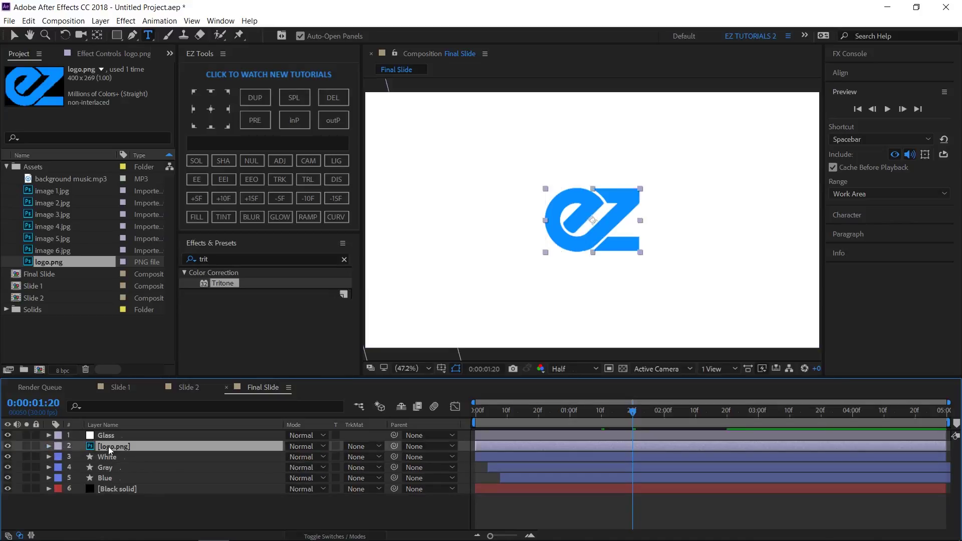
pyautogui.click(198, 220)
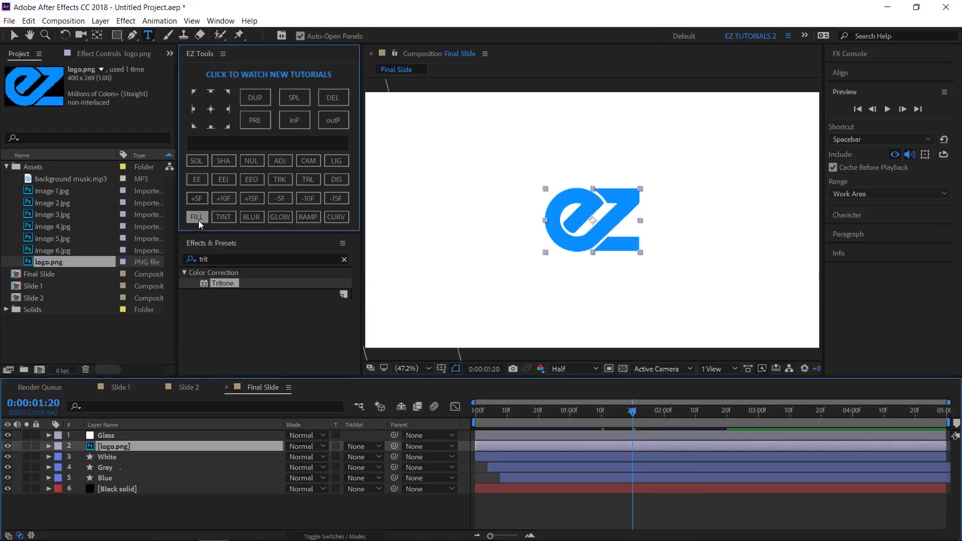
pyautogui.click(580, 412)
pyautogui.press('space')
pyautogui.moveTo(572, 412); pyautogui.dragTo(535, 412)
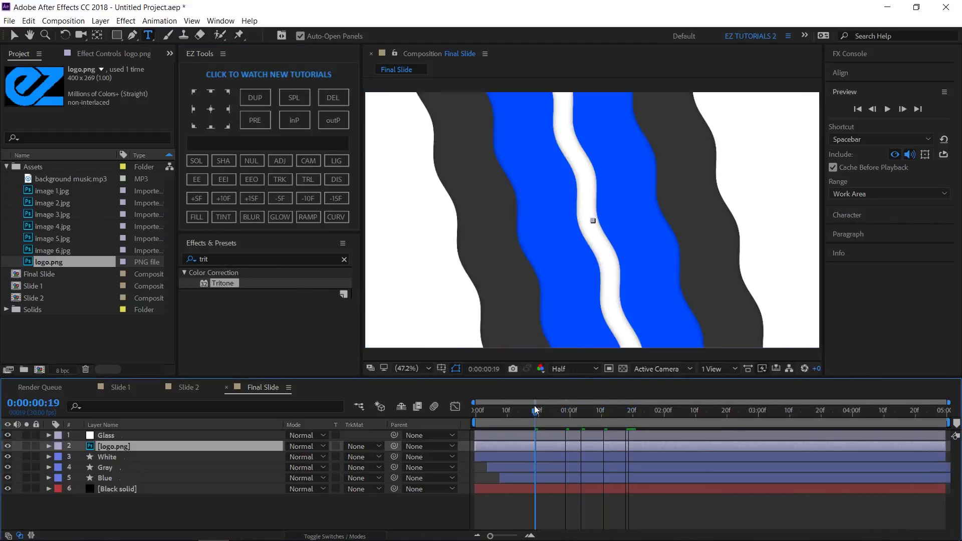
pyautogui.click(113, 52)
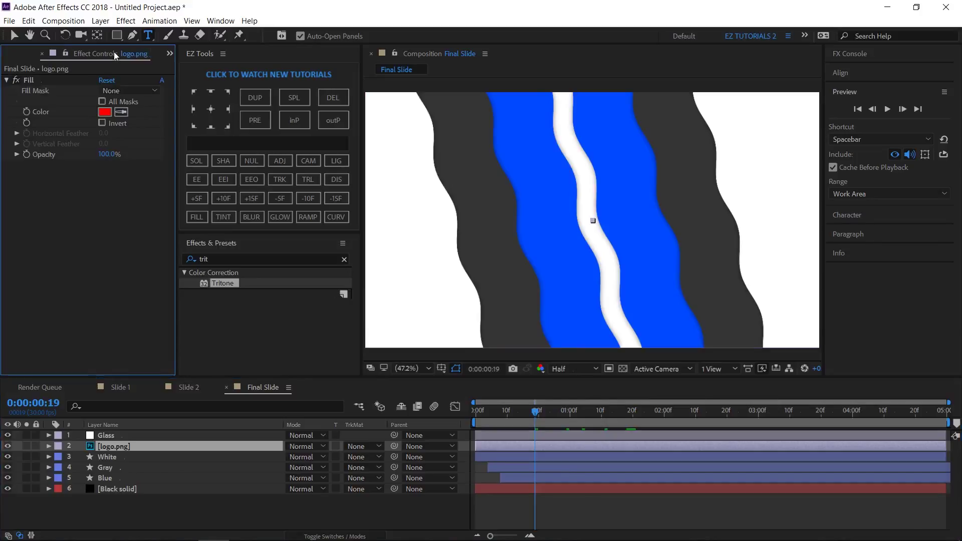
pyautogui.click(472, 184)
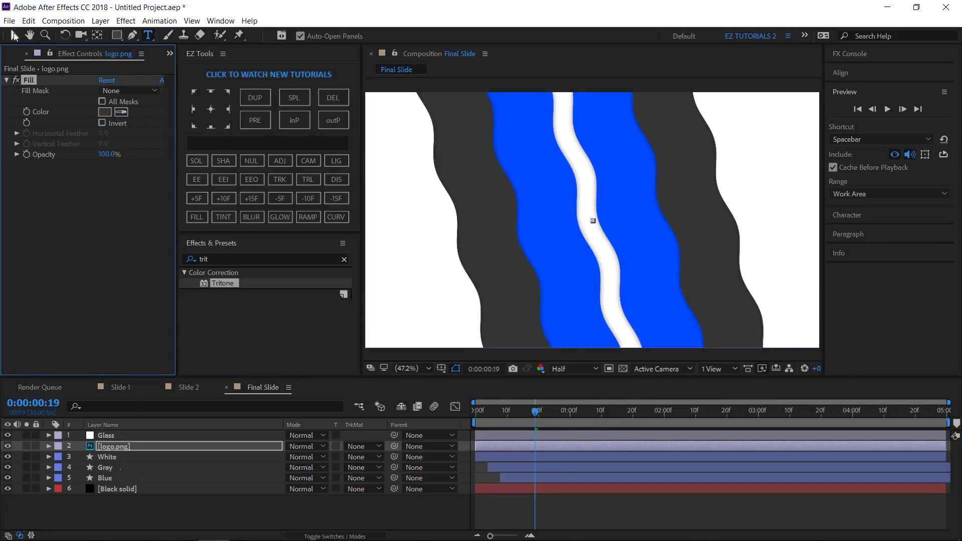
pyautogui.click(14, 35)
pyautogui.click(597, 414)
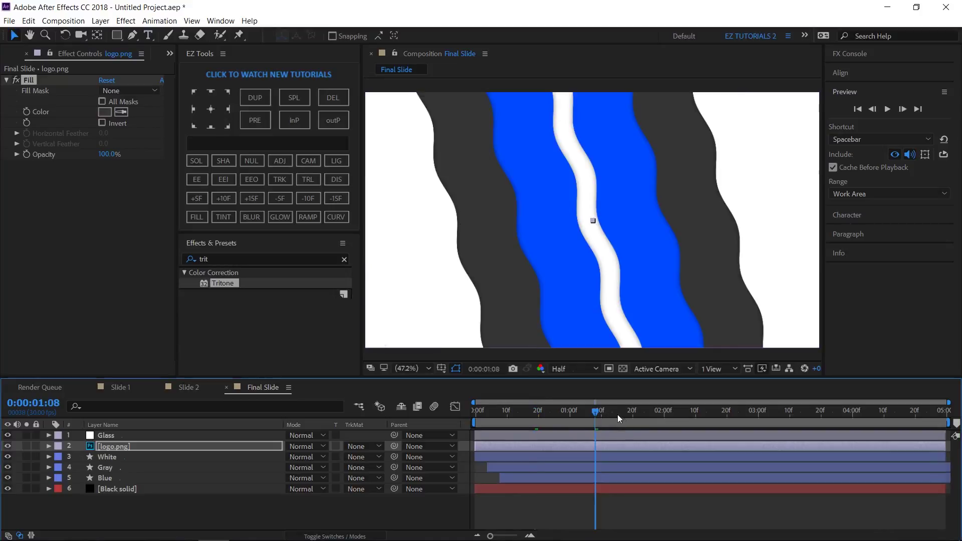
pyautogui.click(630, 415)
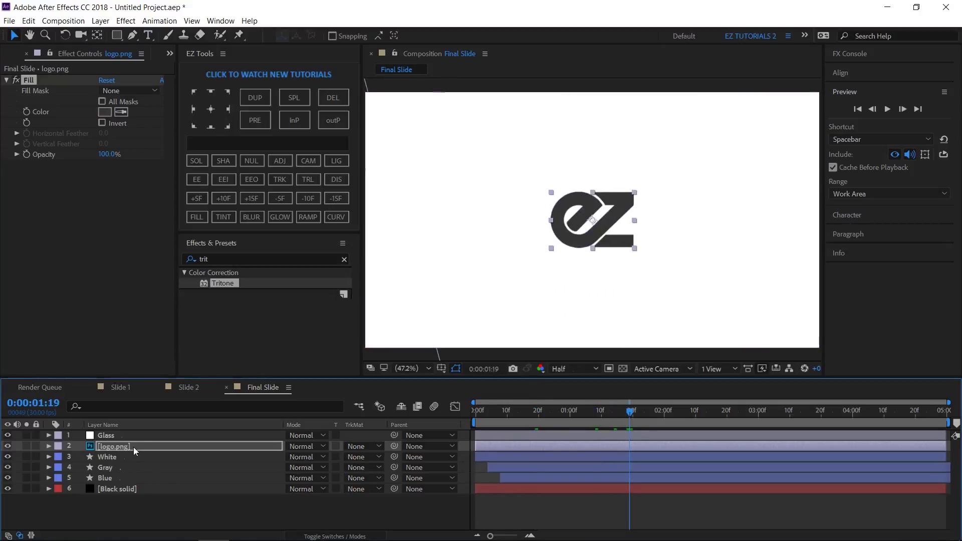
# - Set the Tritone Shadows color of the Glass layer to the blue sampled from its Midtones, and preview the Final Slide animation
pyautogui.click(111, 437)
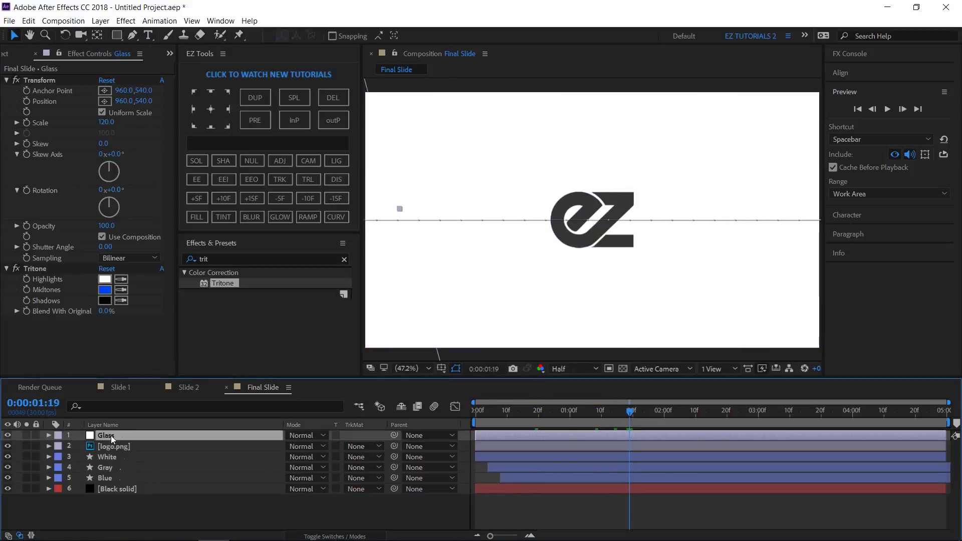
pyautogui.click(121, 300)
pyautogui.click(106, 290)
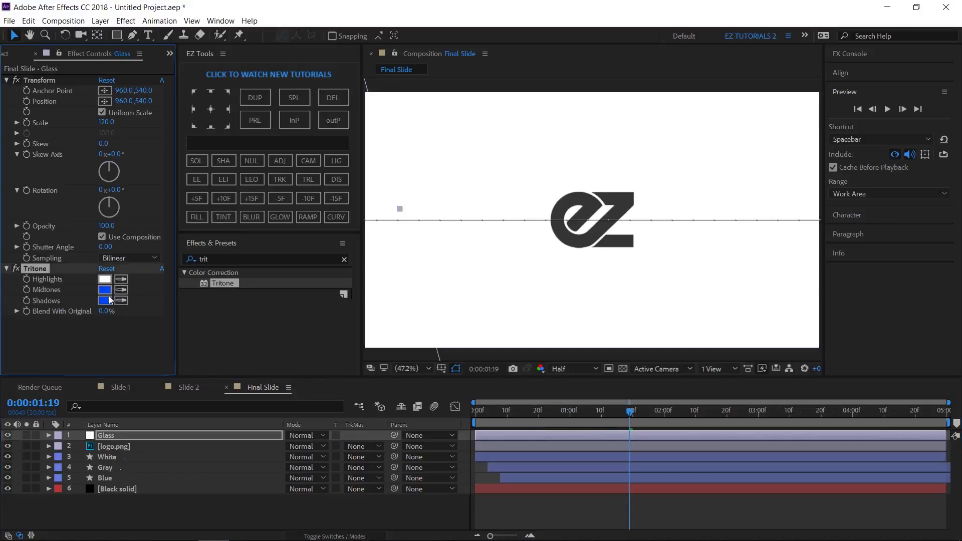
pyautogui.click(888, 110)
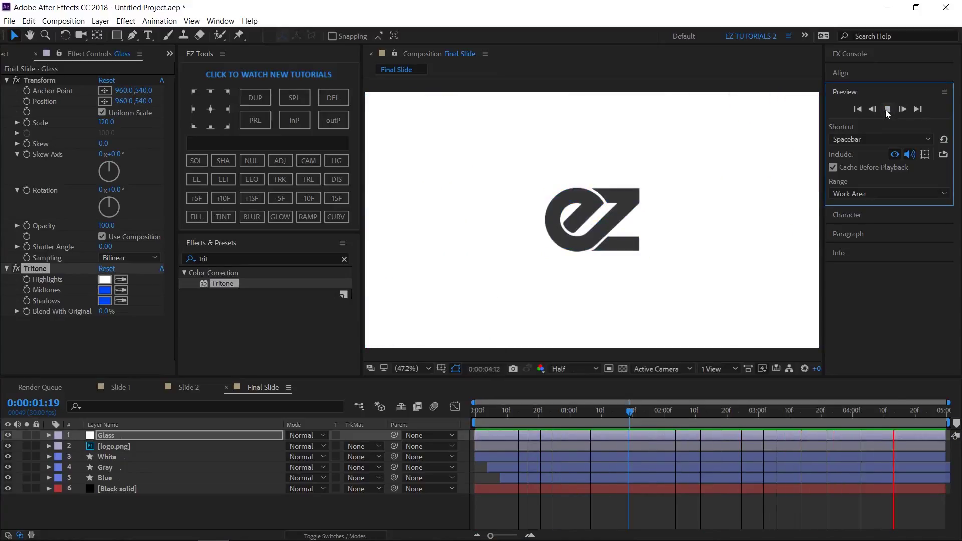
pyautogui.click(887, 110)
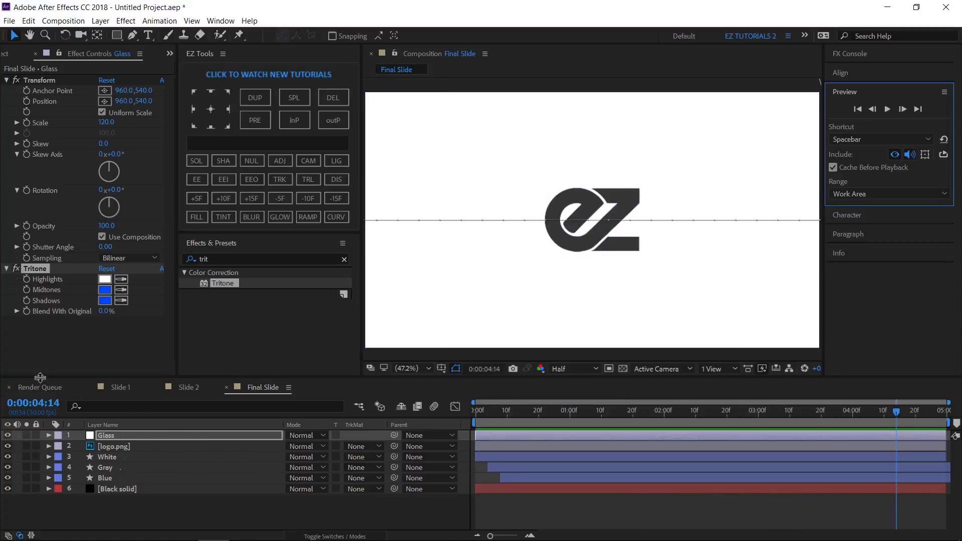
# - Create a new composition named Clean Slideshow with a duration of 0:00:11:00
pyautogui.click(5, 54)
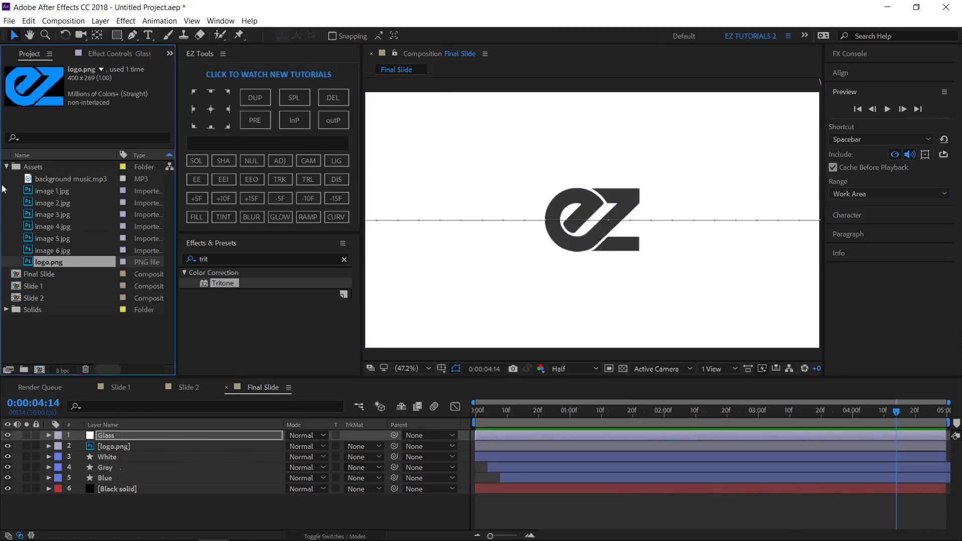
pyautogui.click(40, 369)
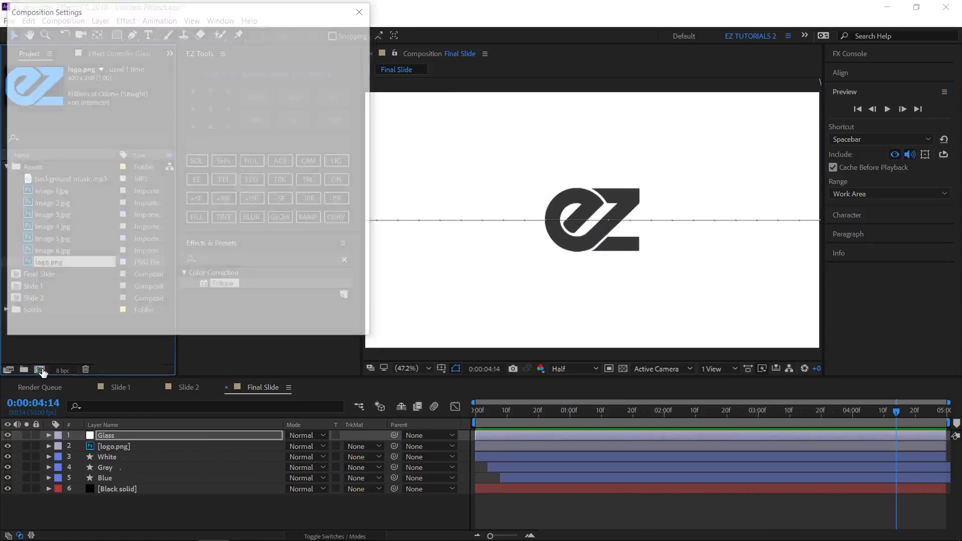
pyautogui.write('Clean Slideshow')
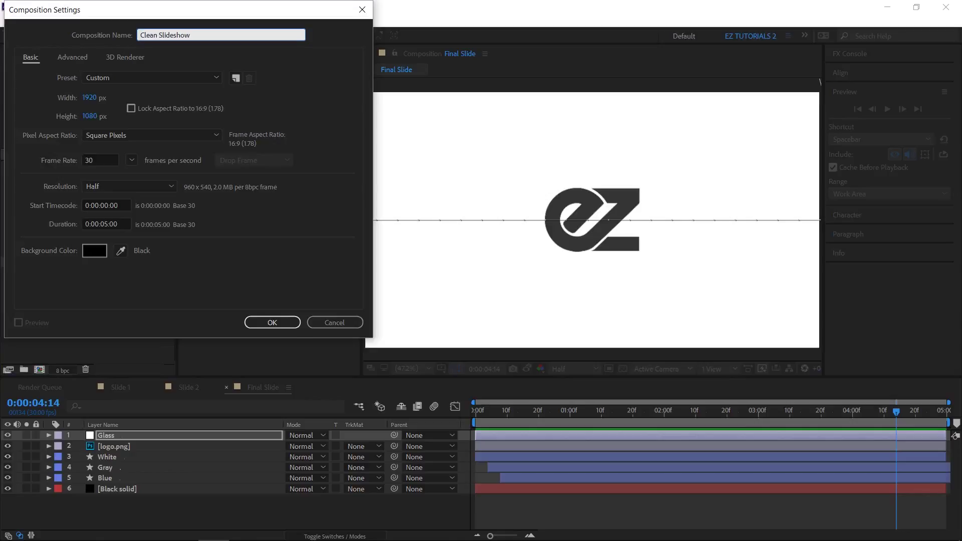
pyautogui.click(107, 222)
pyautogui.moveTo(107, 222); pyautogui.dragTo(103, 222)
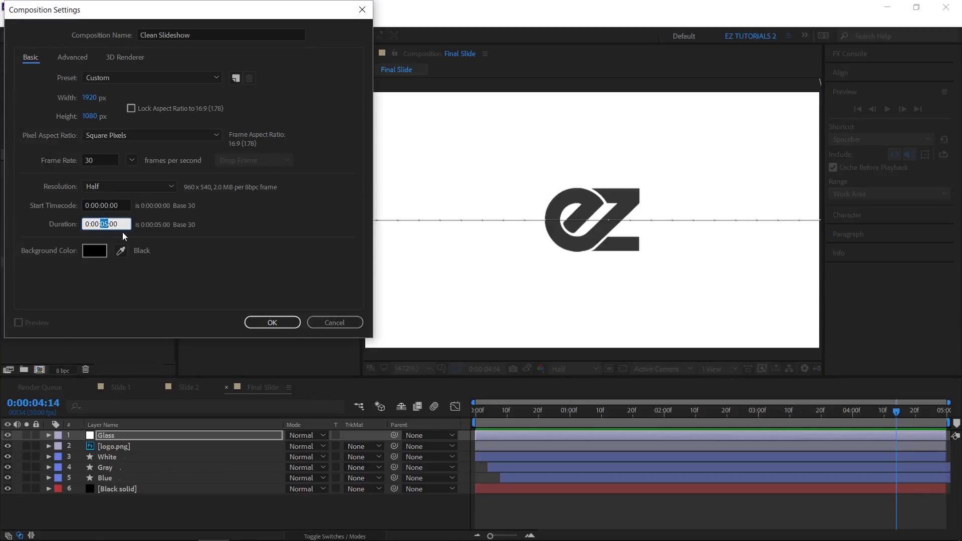
pyautogui.write('11')
pyautogui.click(266, 322)
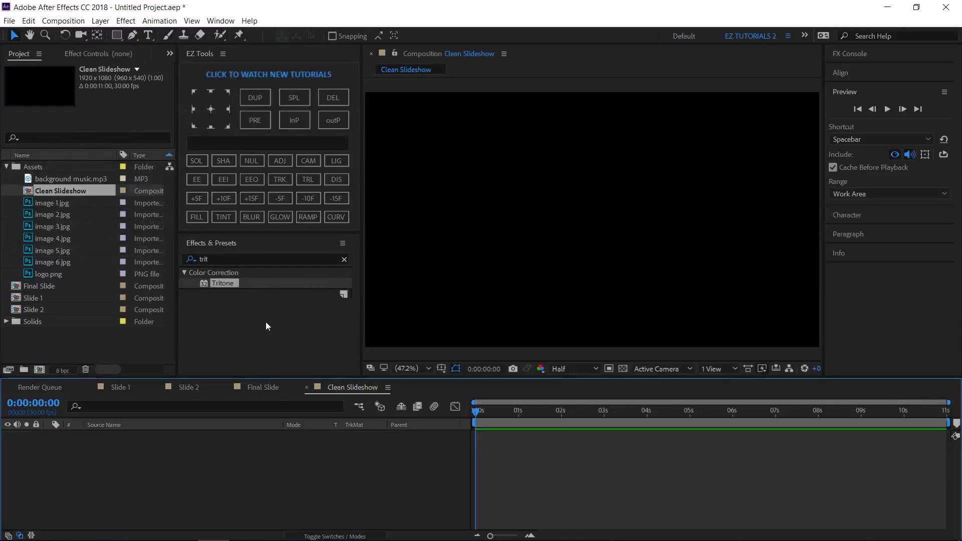
# - Stack Final Slide above Slide 2 and Slide 1 in the Clean Slideshow composition, and hide the Final Slide layer
pyautogui.moveTo(35, 301); pyautogui.dragTo(63, 434)
pyautogui.moveTo(39, 286); pyautogui.dragTo(64, 432)
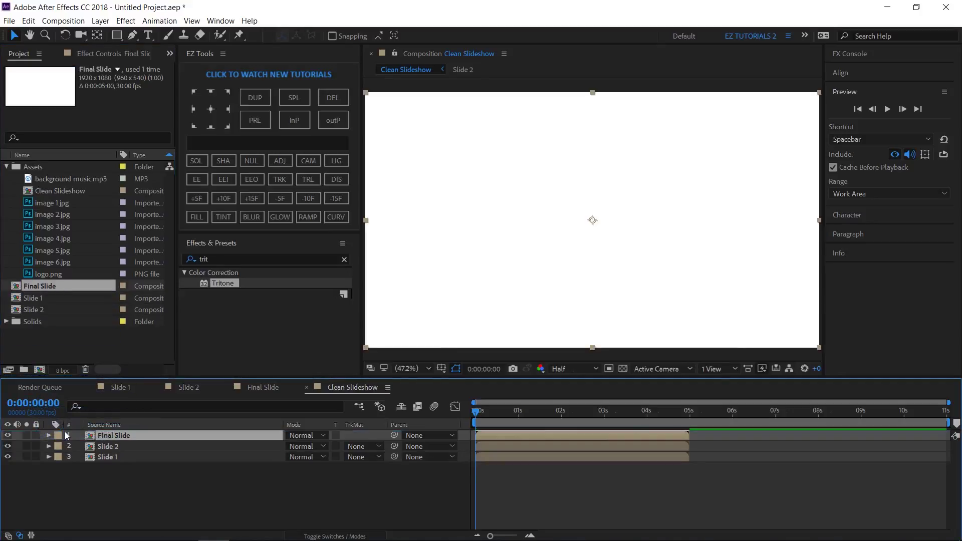
pyautogui.click(8, 435)
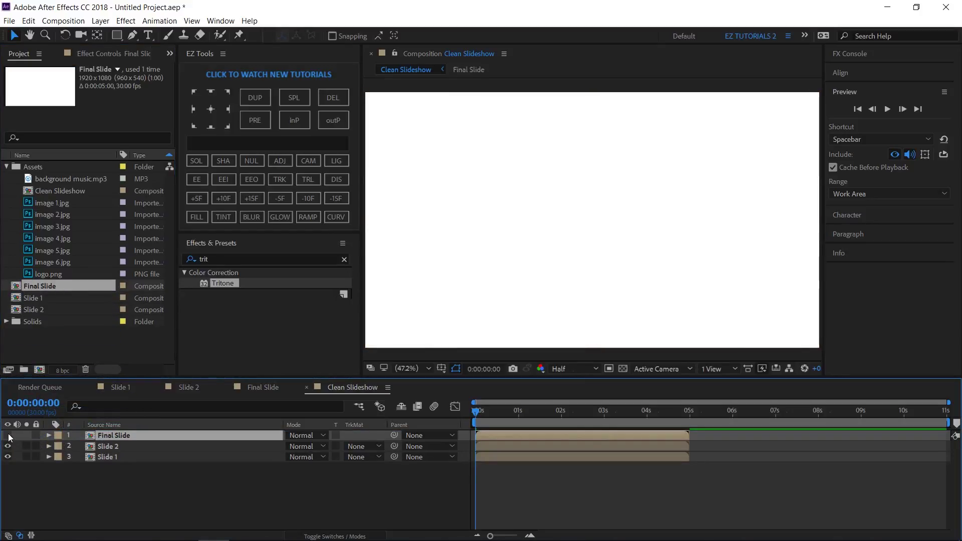
# - Copy the CC Jaws and Drop Shadow effects from the Blue layer in the Slide 2 composition
pyautogui.click(188, 387)
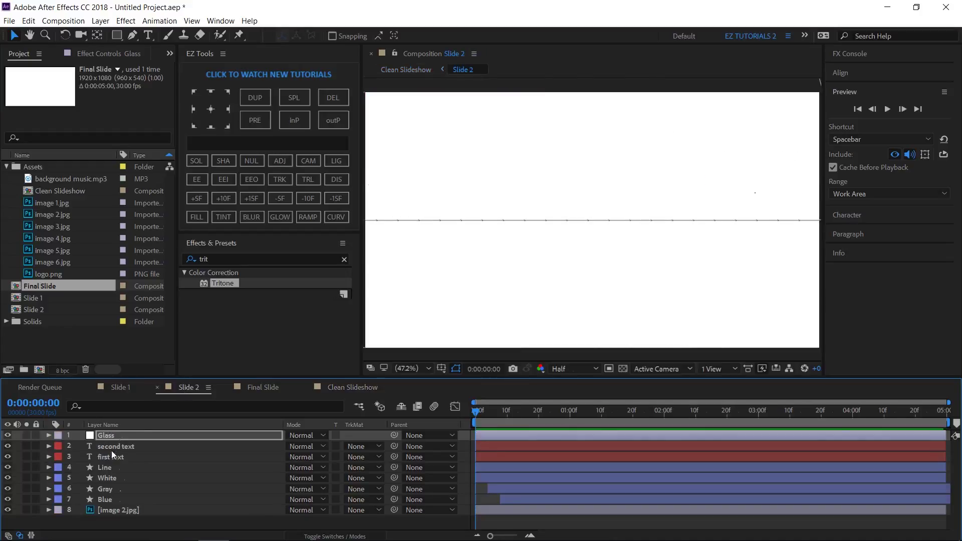
pyautogui.click(104, 499)
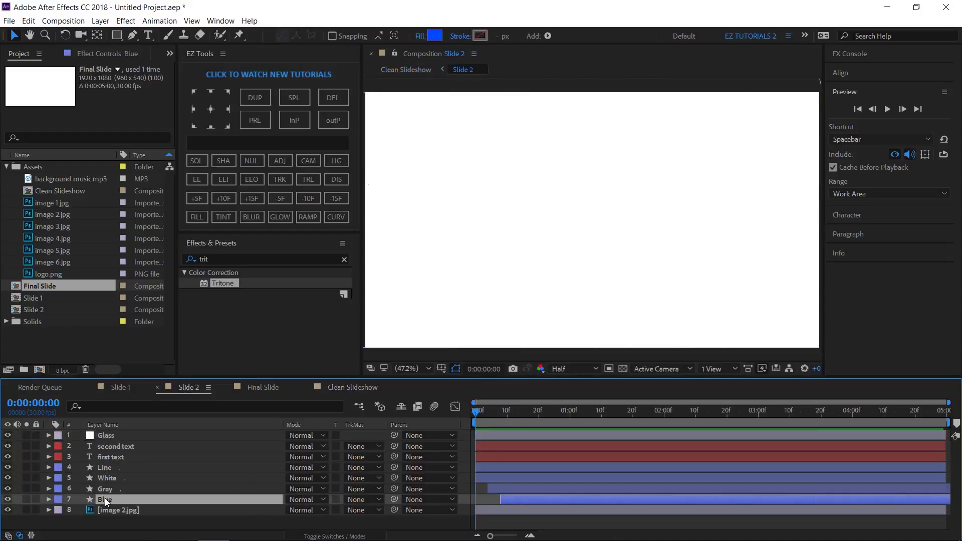
pyautogui.click(113, 54)
pyautogui.click(43, 81)
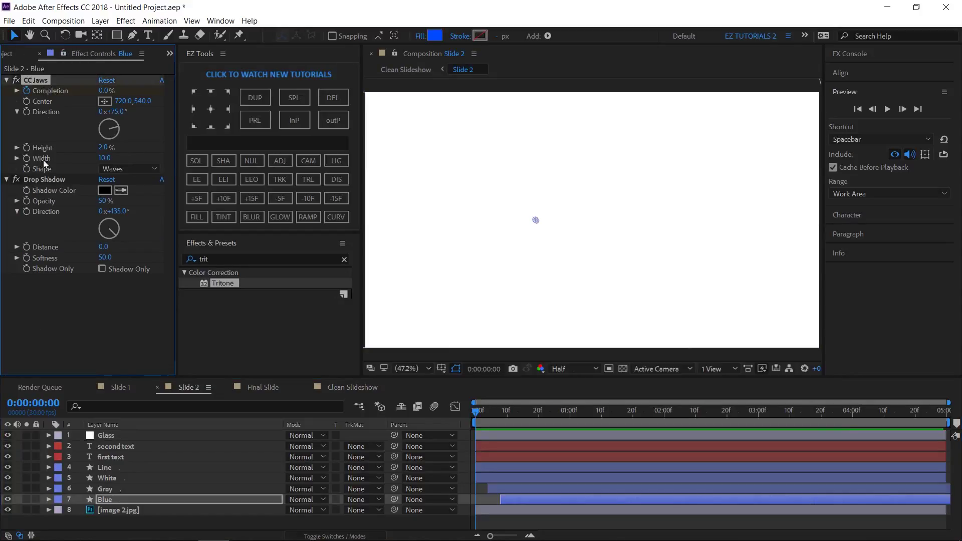
pyautogui.click(40, 179)
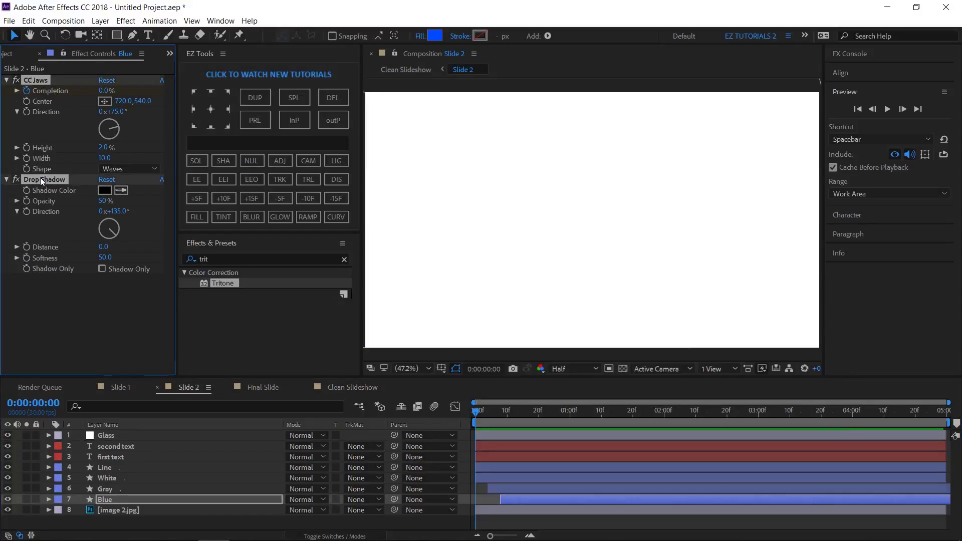
# - In the Clean Slideshow composition, start the Slide 2 layer at 0:00:03:15 and paste the copied effects onto it
pyautogui.click(331, 386)
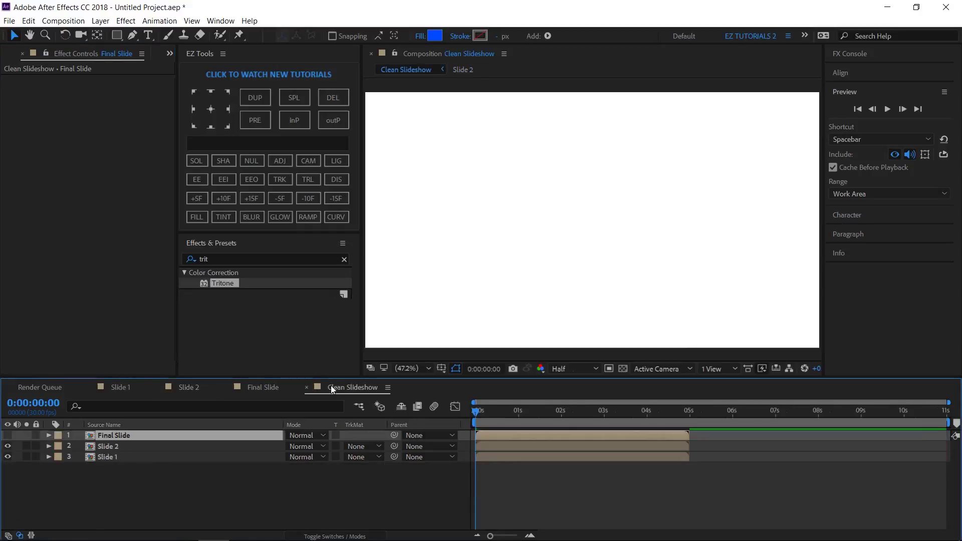
pyautogui.click(107, 448)
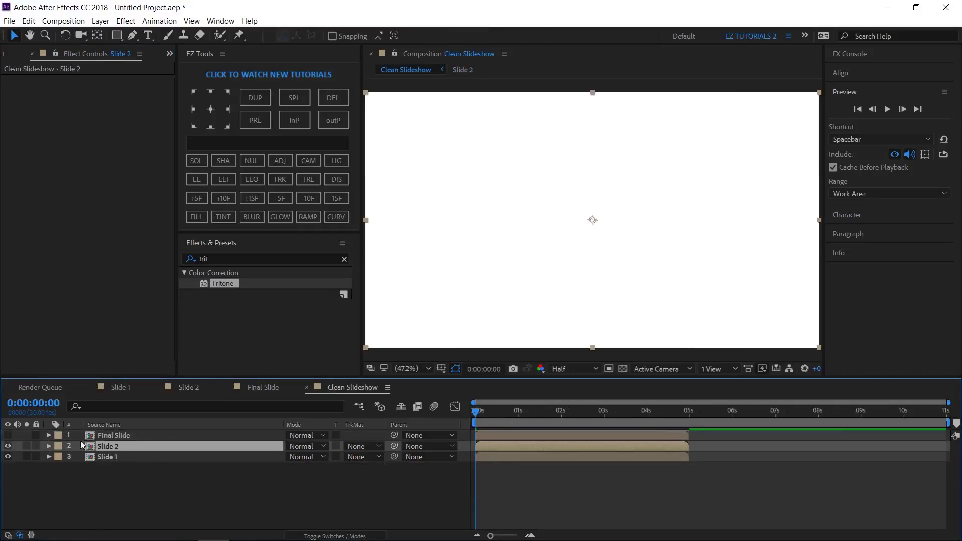
pyautogui.hotkey('alt', 'shift', 'j')
pyautogui.write('3.15')
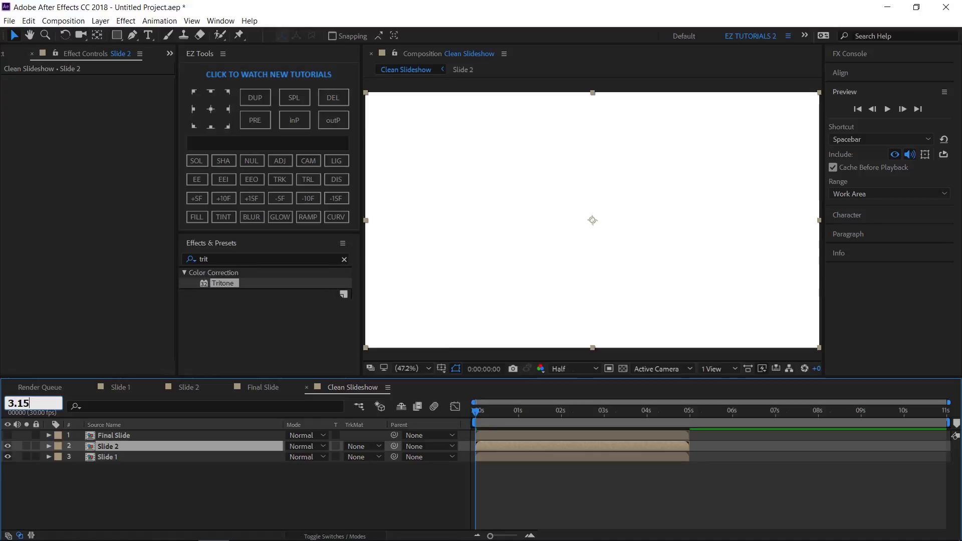
pyautogui.press('Return')
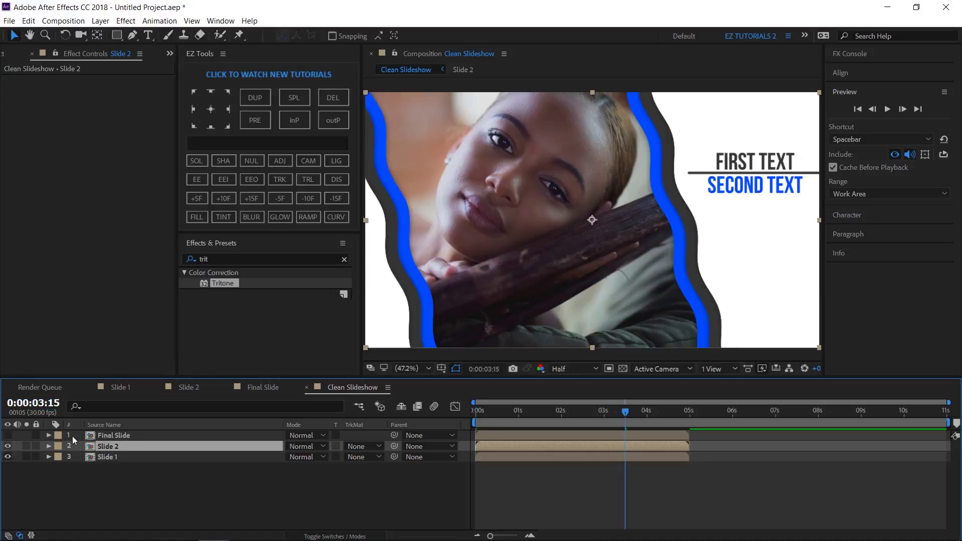
pyautogui.click(297, 122)
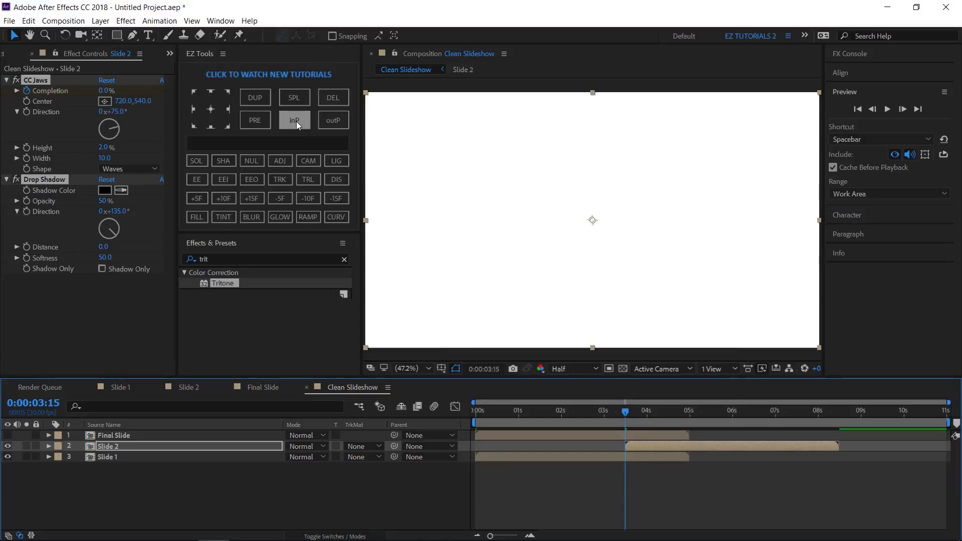
# - Reveal the Slide 2 layer's keyframes, set its CC Jaws Direction to -13°, and check the transition at 0:00:04:03
pyautogui.click(344, 179)
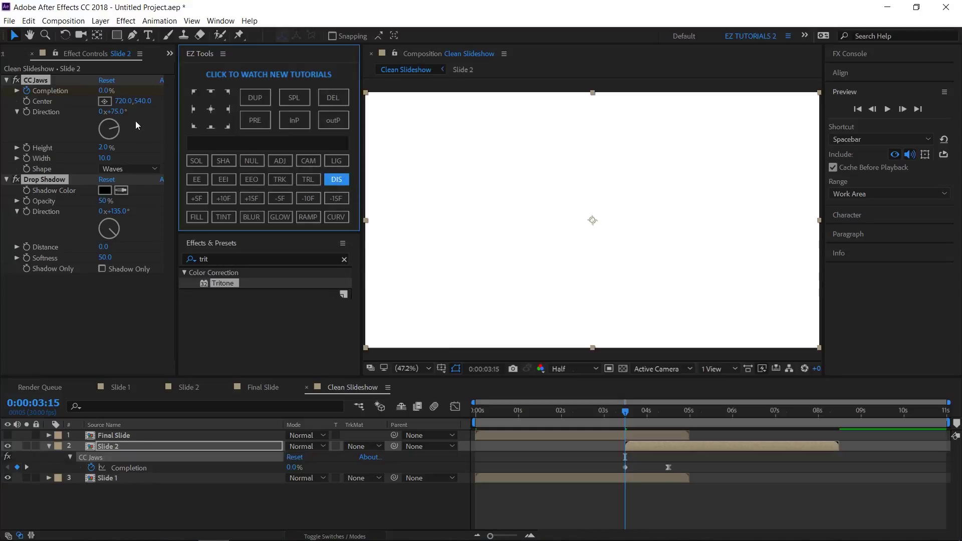
pyautogui.click(118, 112)
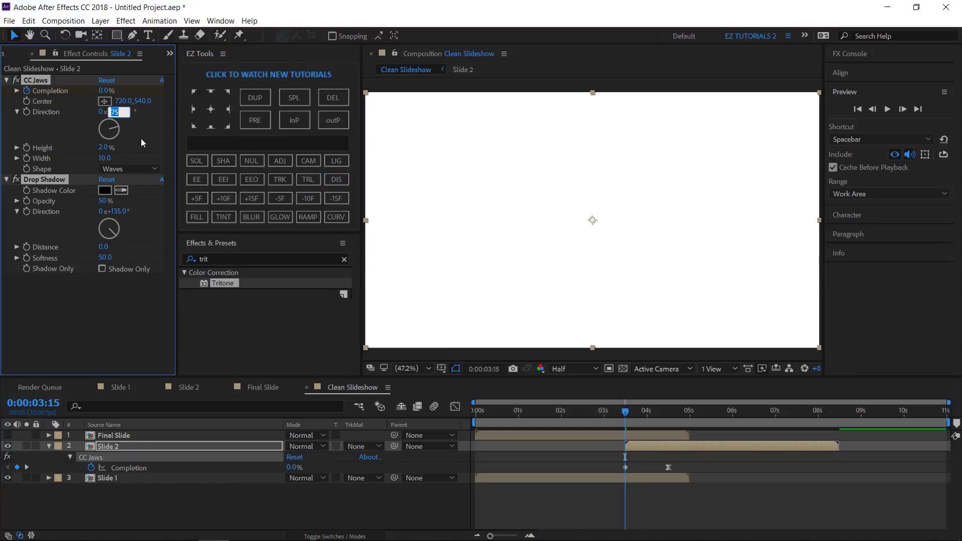
pyautogui.write('-13')
pyautogui.click(143, 142)
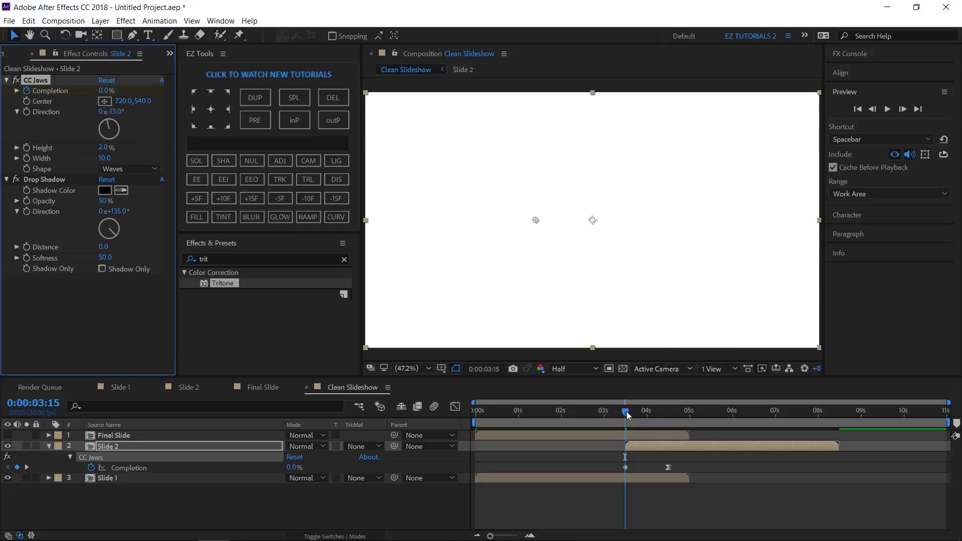
pyautogui.moveTo(627, 415); pyautogui.dragTo(654, 420)
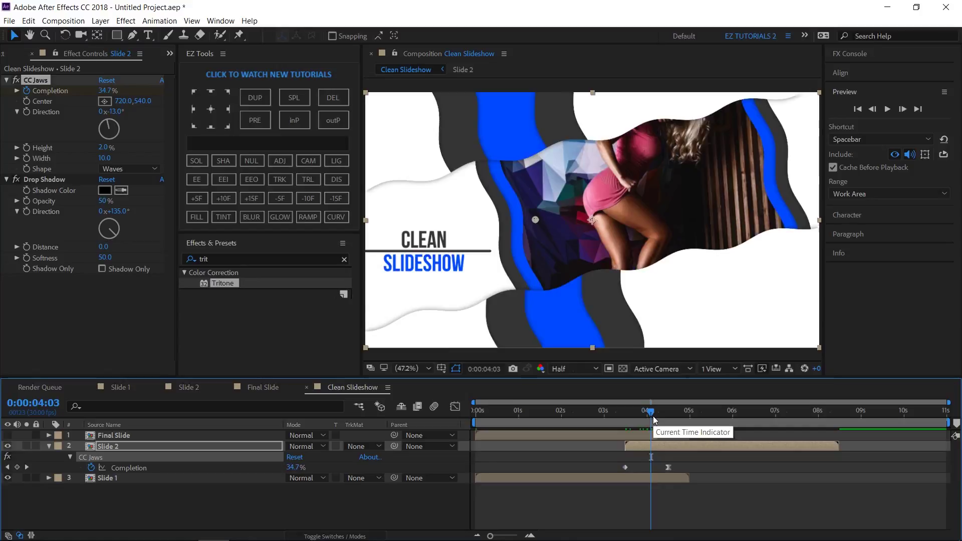
# - Set Slide 2's CC Jaws Completion keyframes to 100% and 0%, apply Easy Ease to both, and scrub through the transition
pyautogui.doubleClick(625, 467)
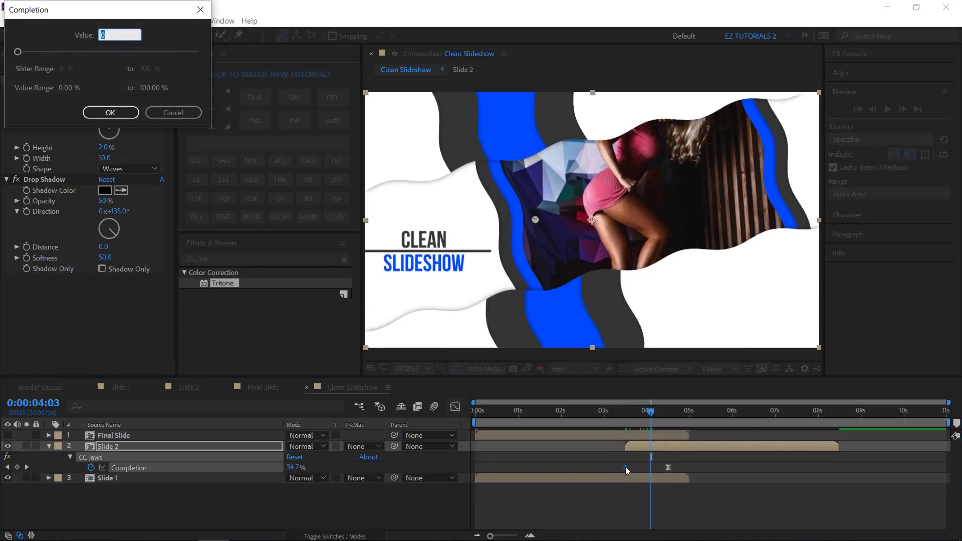
pyautogui.press('Return')
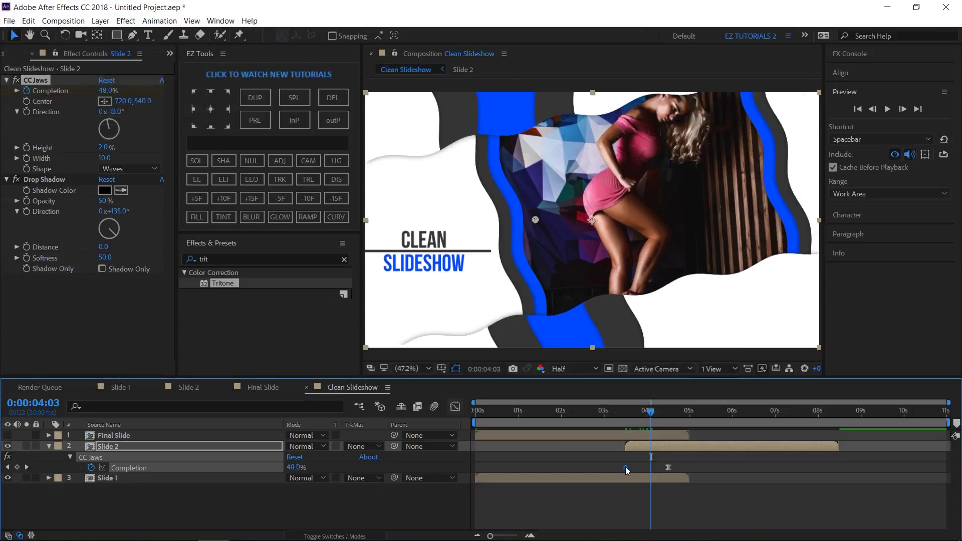
pyautogui.doubleClick(668, 467)
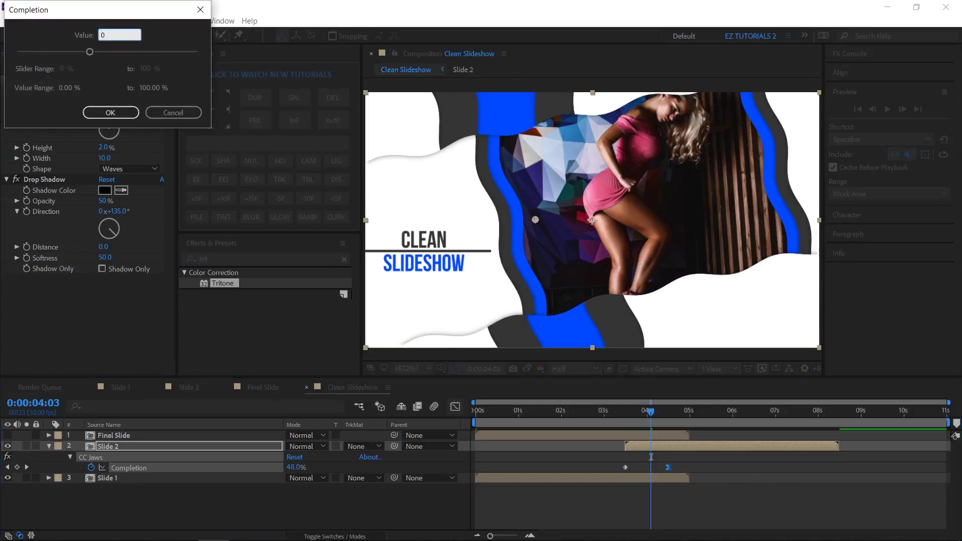
pyautogui.write('0')
pyautogui.press('Return')
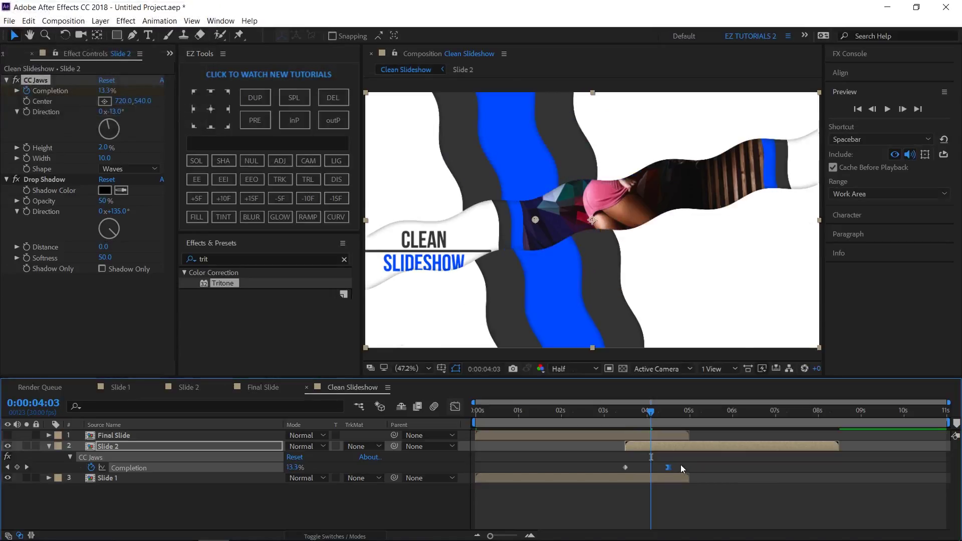
pyautogui.moveTo(680, 465); pyautogui.dragTo(620, 474)
pyautogui.click(197, 179)
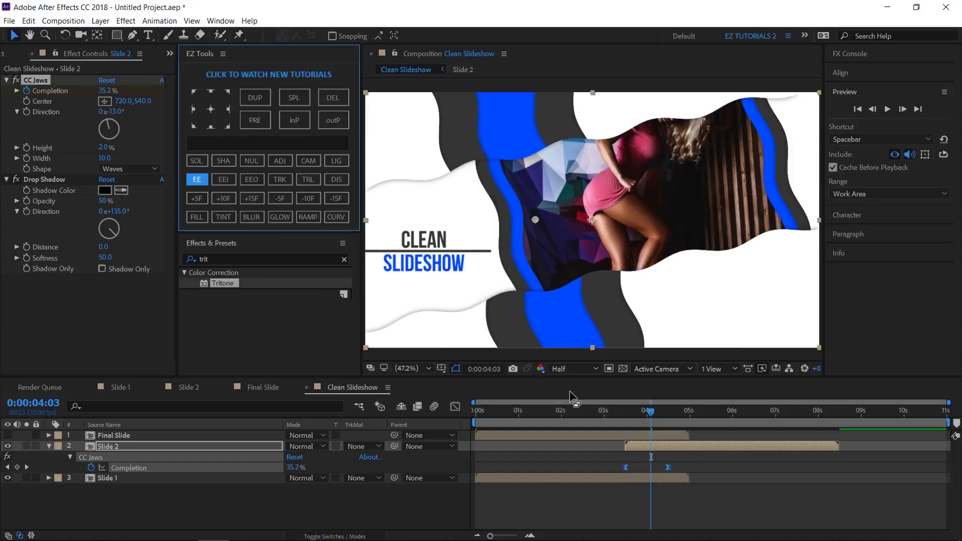
pyautogui.moveTo(651, 411); pyautogui.dragTo(718, 412)
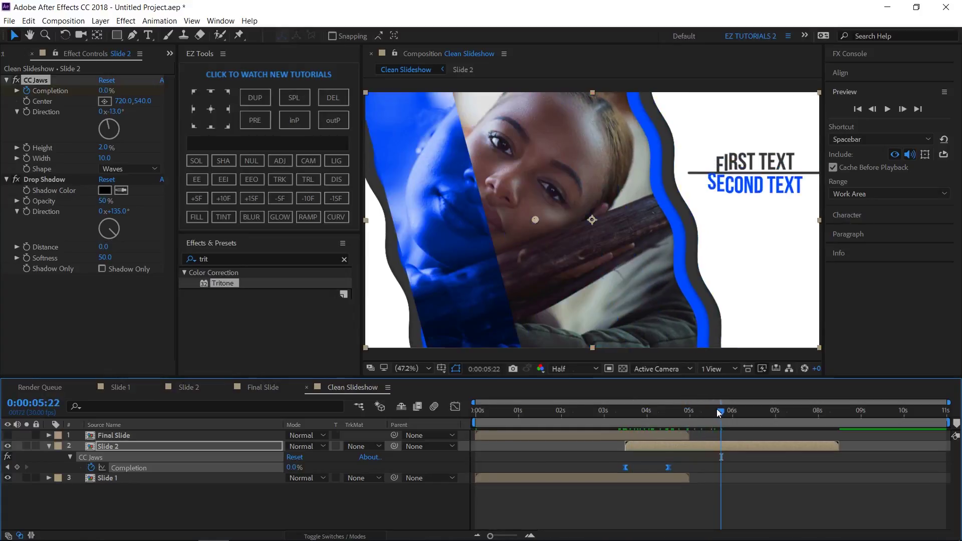
# - Copy the adjusted CC Jaws and Drop Shadow effects from the Slide 2 layer and collapse its properties
pyautogui.click(39, 80)
pyautogui.click(38, 179)
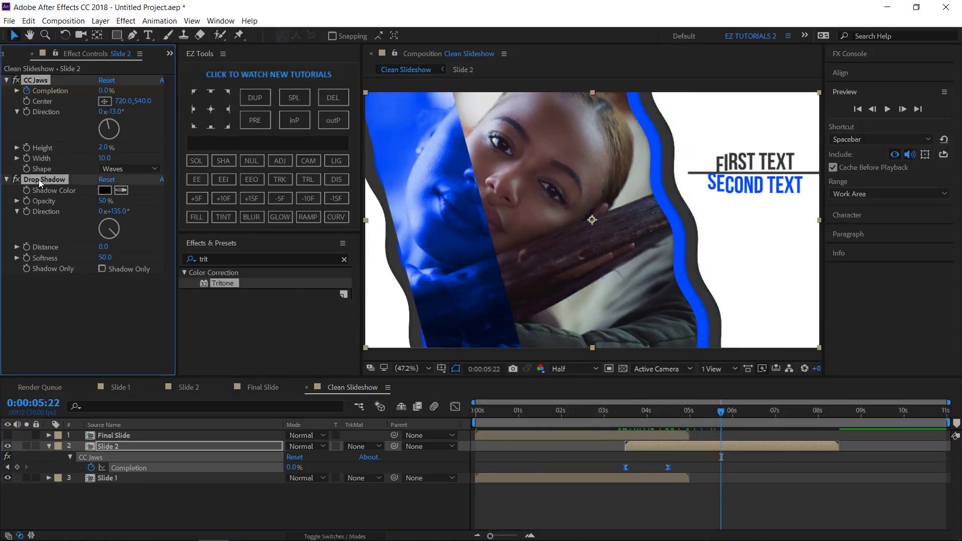
pyautogui.click(49, 446)
# - Start the Final Slide layer at 0:00:07:00 with the copied effects pasted onto it, then unhide it and scrub through its transition
pyautogui.click(96, 435)
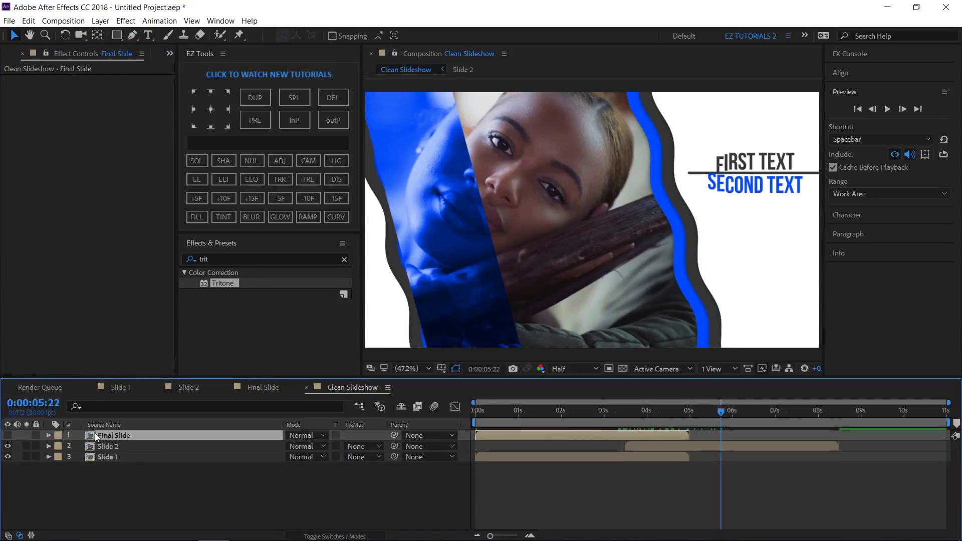
pyautogui.click(57, 405)
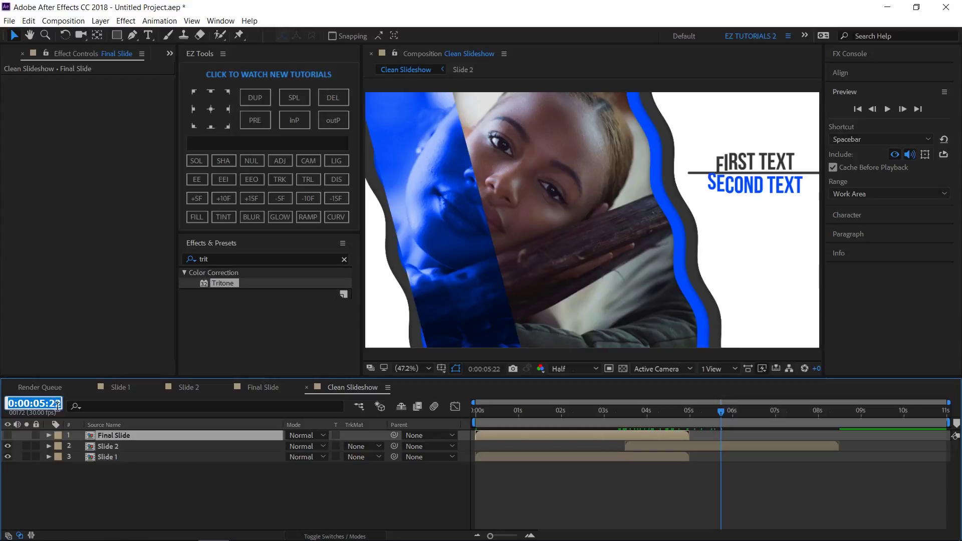
pyautogui.write('7')
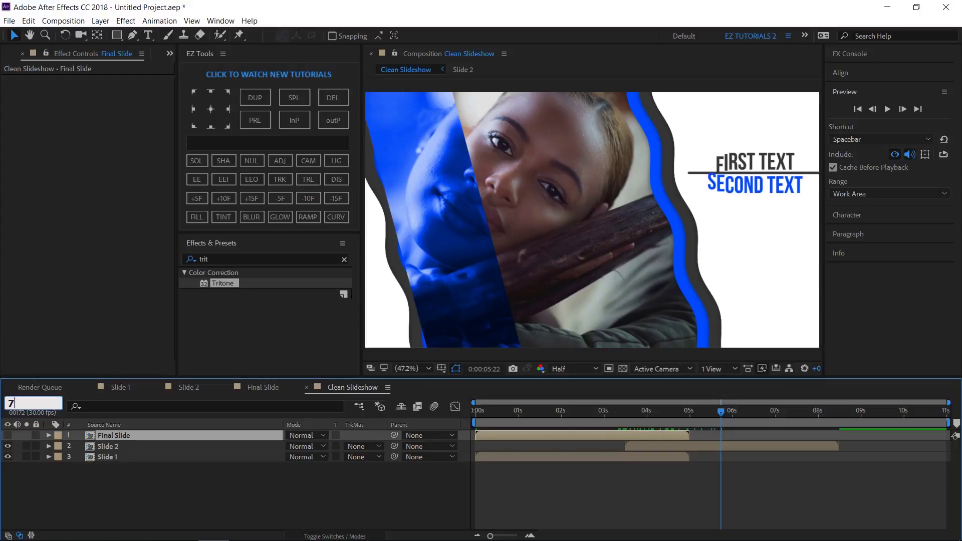
pyautogui.press('Return')
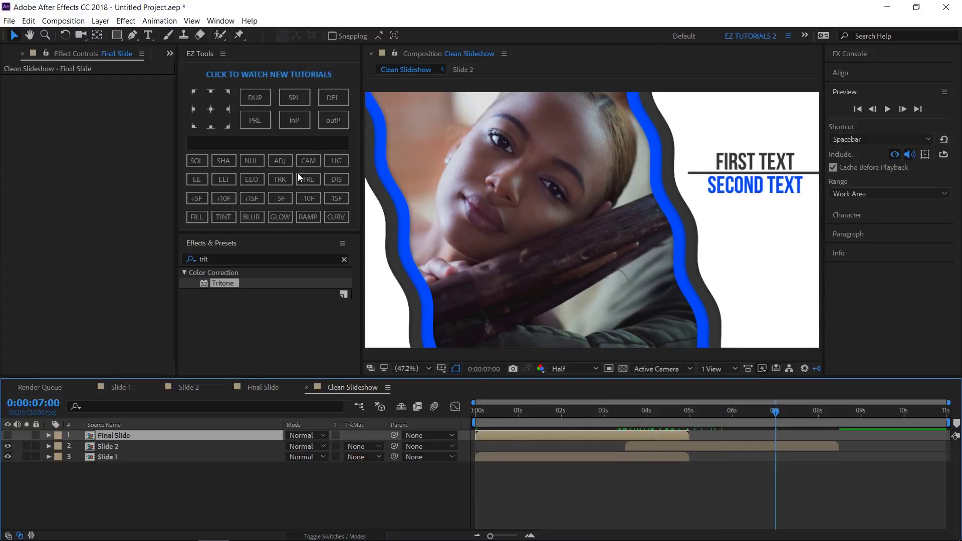
pyautogui.click(294, 121)
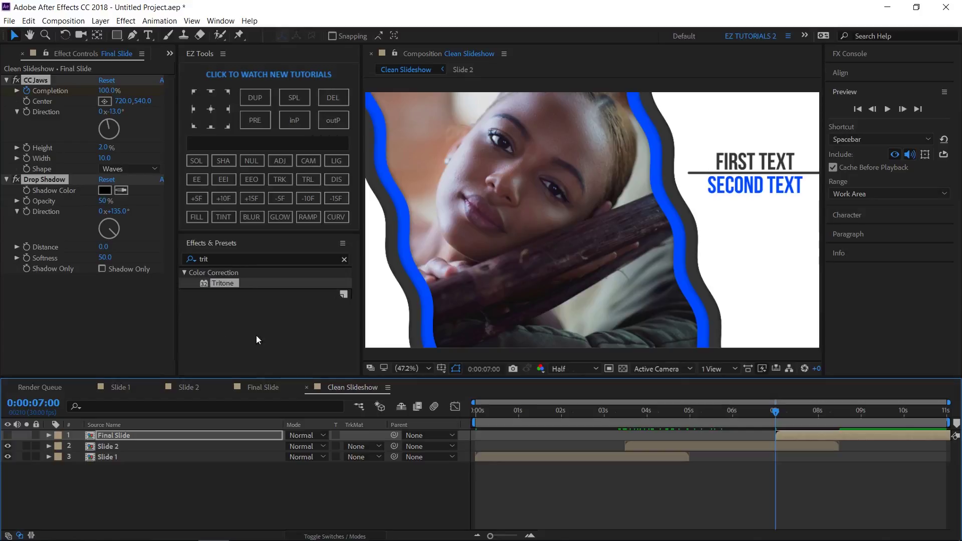
pyautogui.click(7, 435)
pyautogui.moveTo(774, 412); pyautogui.dragTo(854, 419)
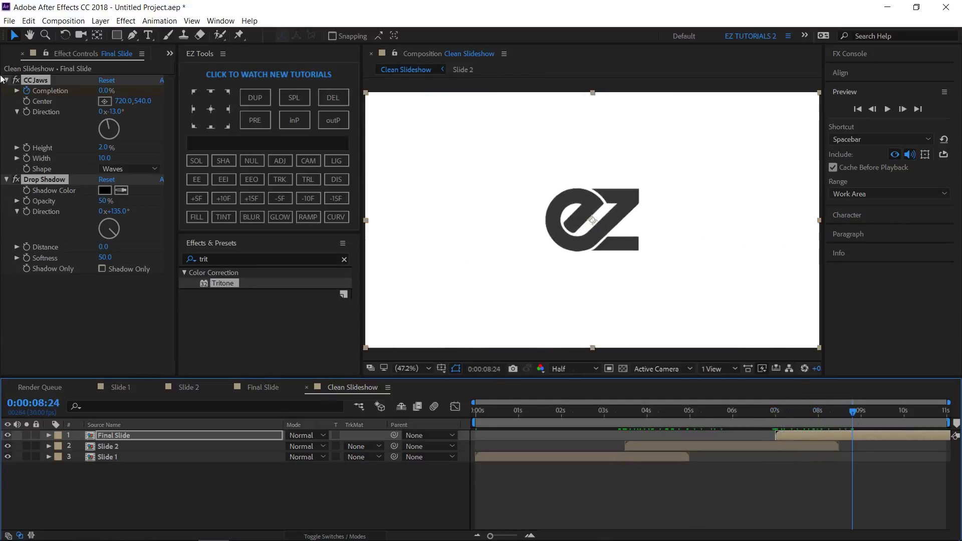
# - Add background music.mp3 as the top layer of Clean Slideshow and preview the composition from the beginning
pyautogui.click(11, 57)
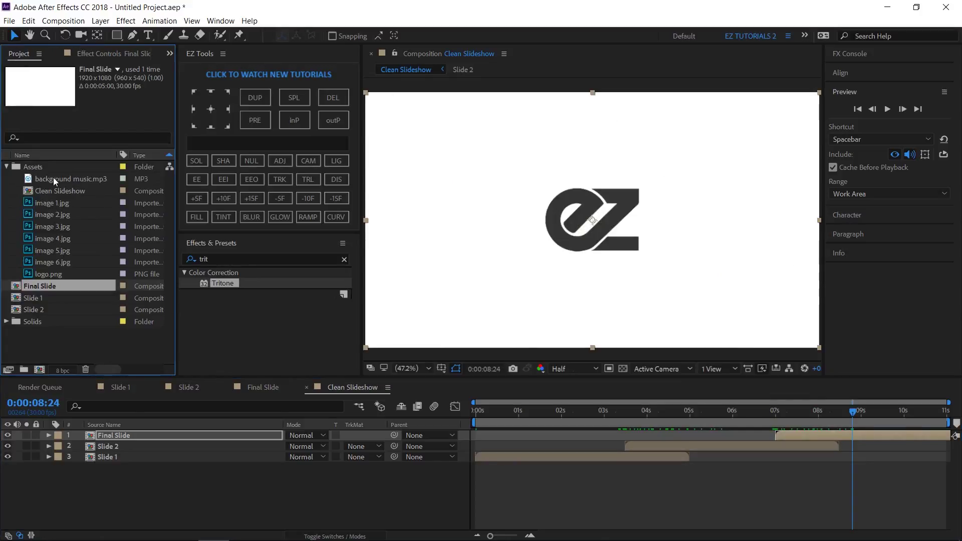
pyautogui.moveTo(55, 182); pyautogui.dragTo(76, 435)
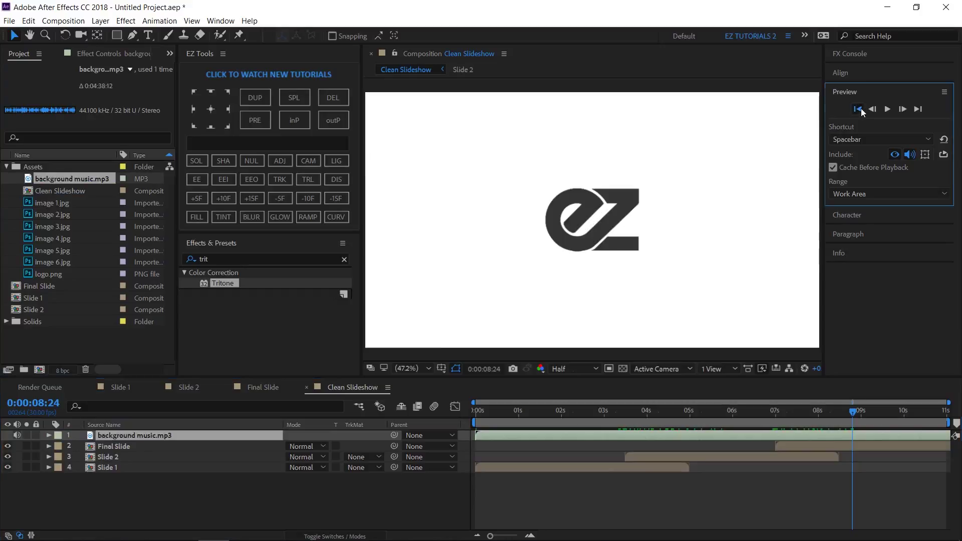
pyautogui.click(858, 109)
pyautogui.click(888, 112)
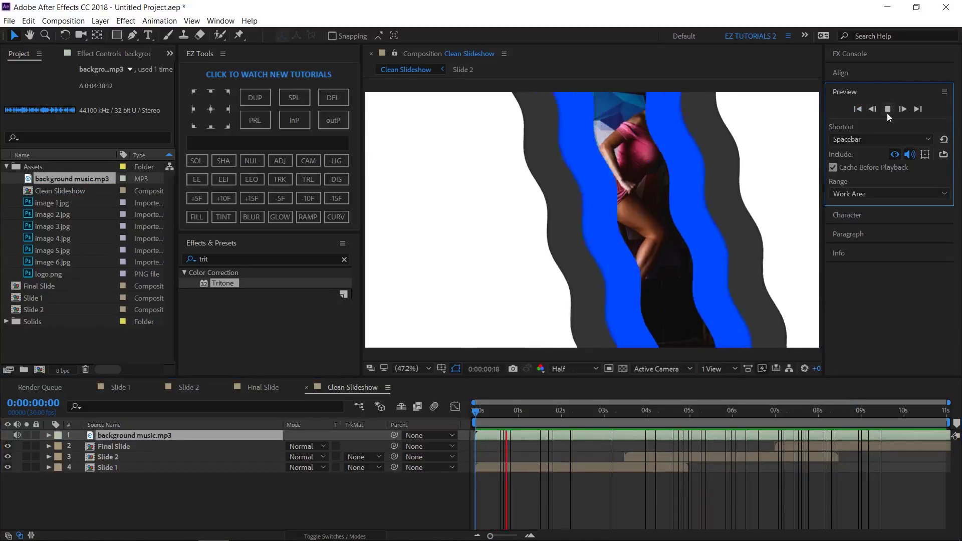